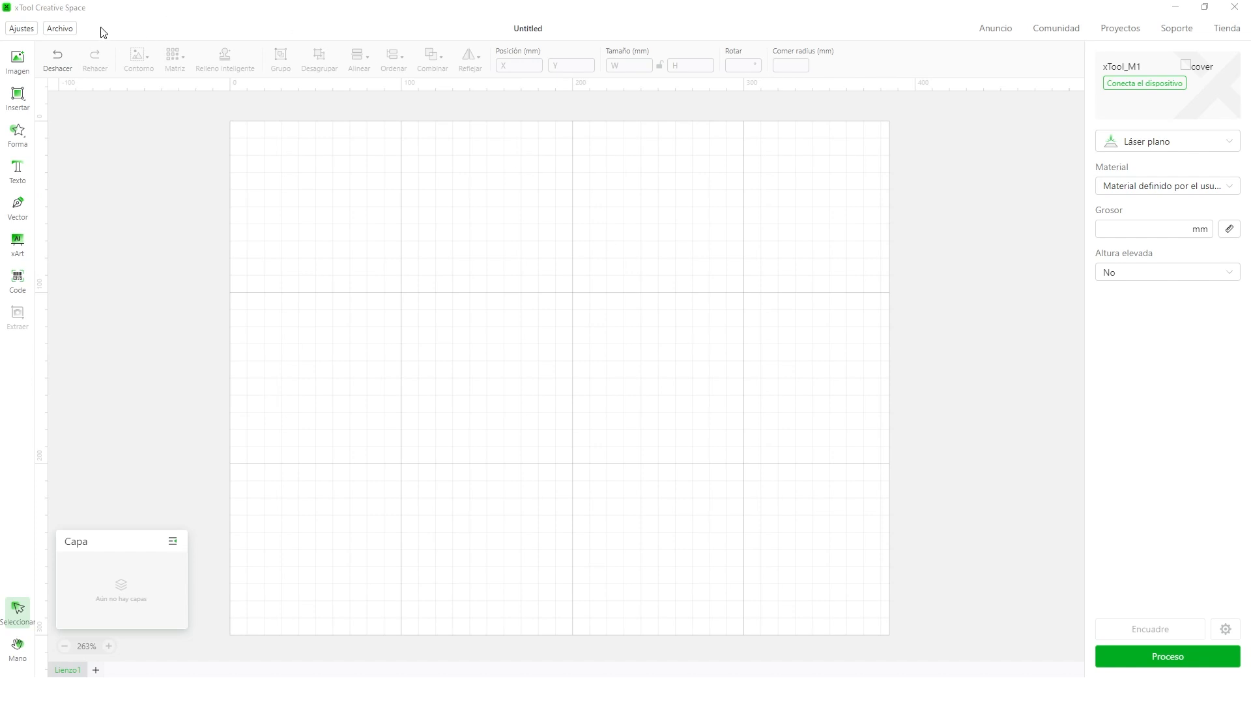
left_click(22, 29)
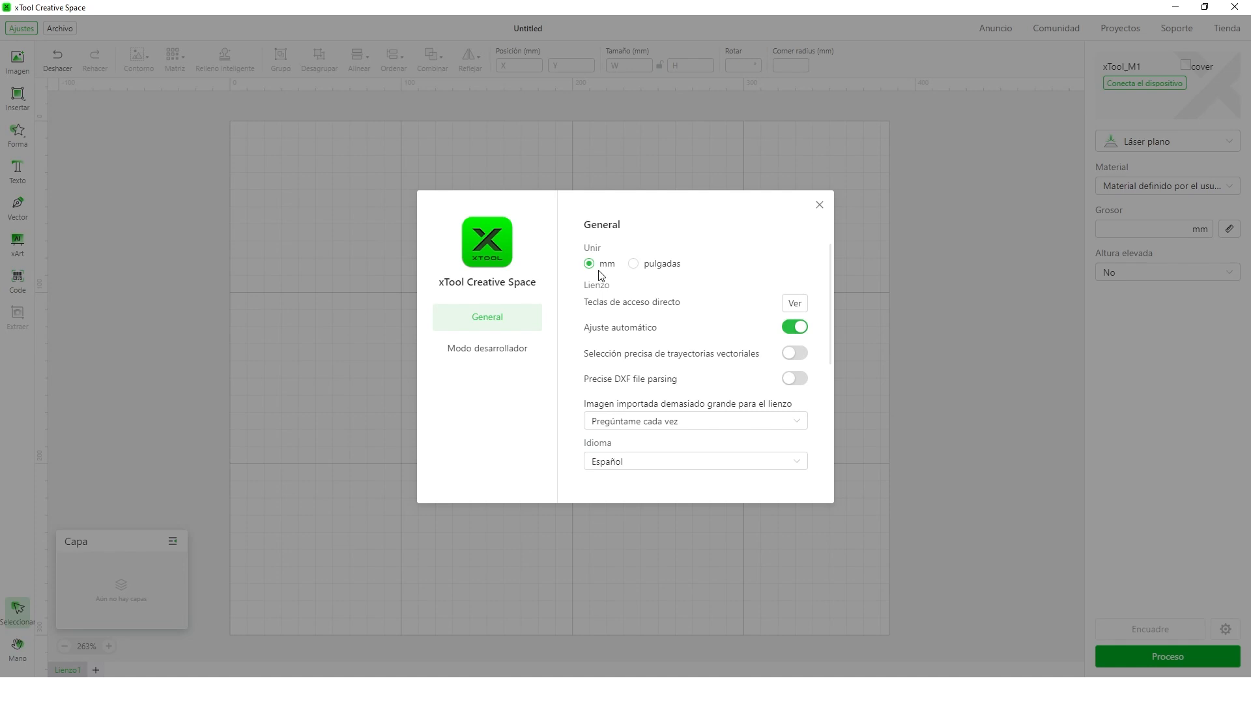
left_click(819, 207)
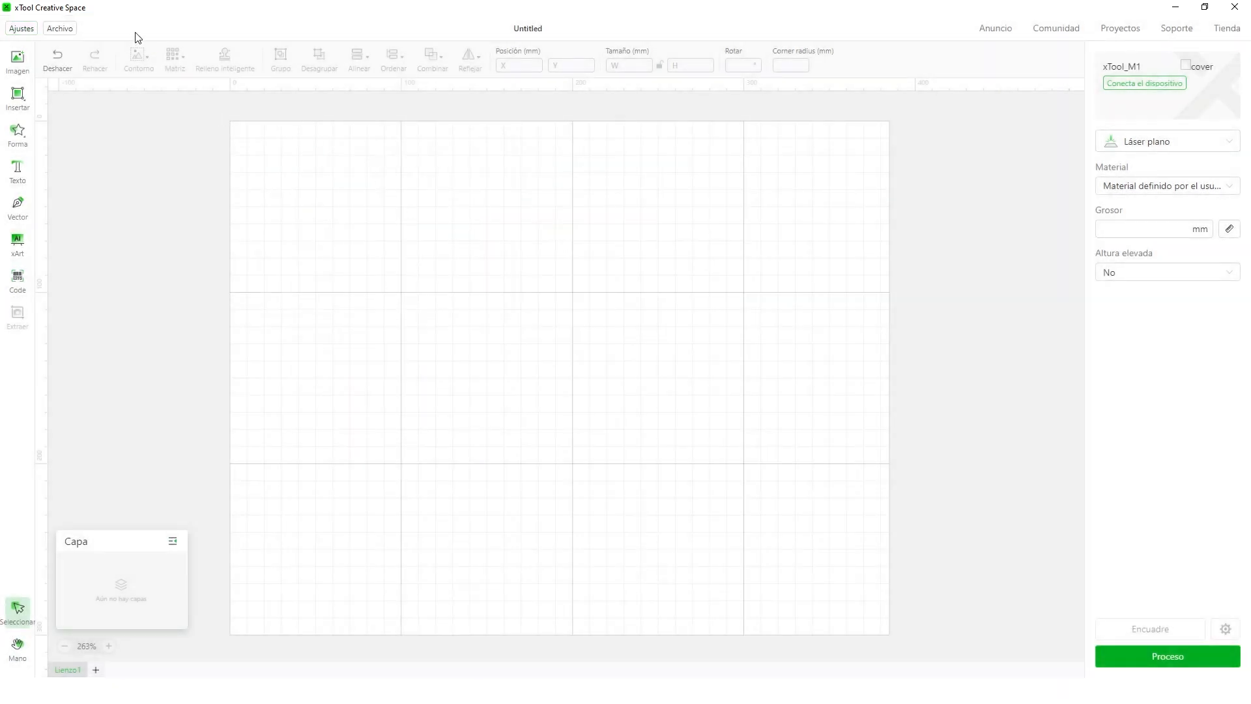
left_click(63, 31)
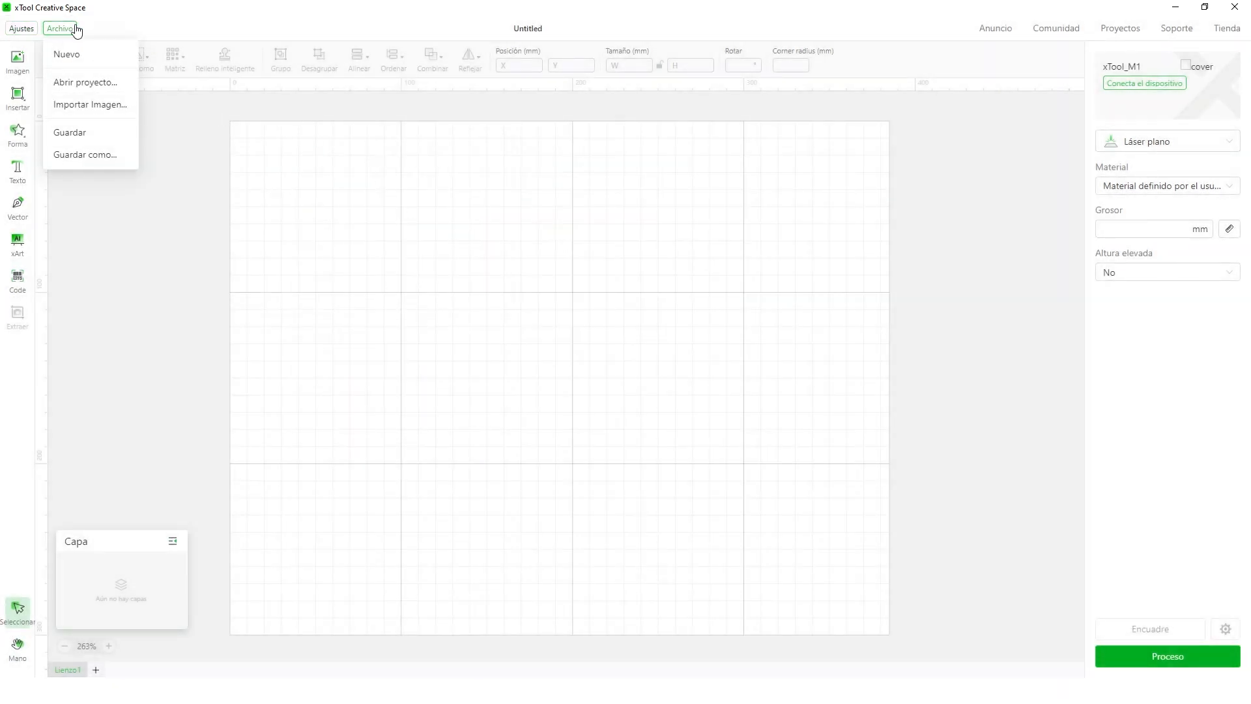
mouse_move(64, 30)
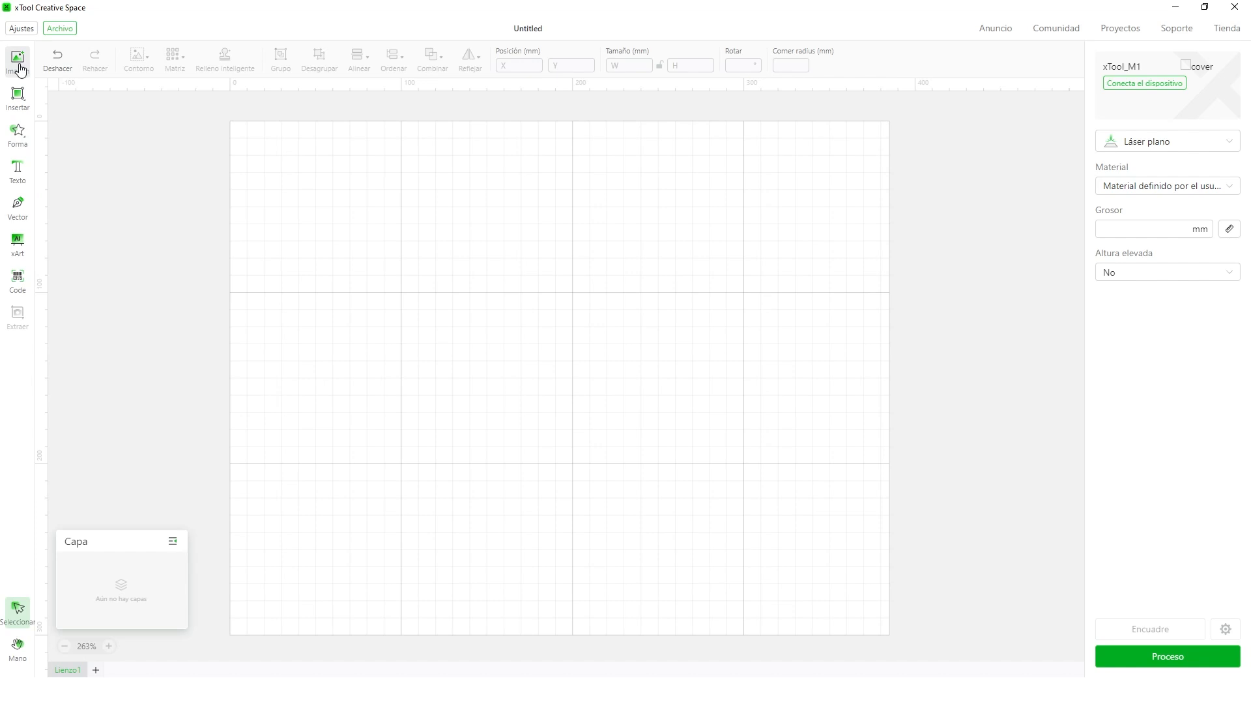
Import the leafy branch vector from the XTOOL folder and place it at about X 6.8, Y 6.1 mm
left_click(19, 66)
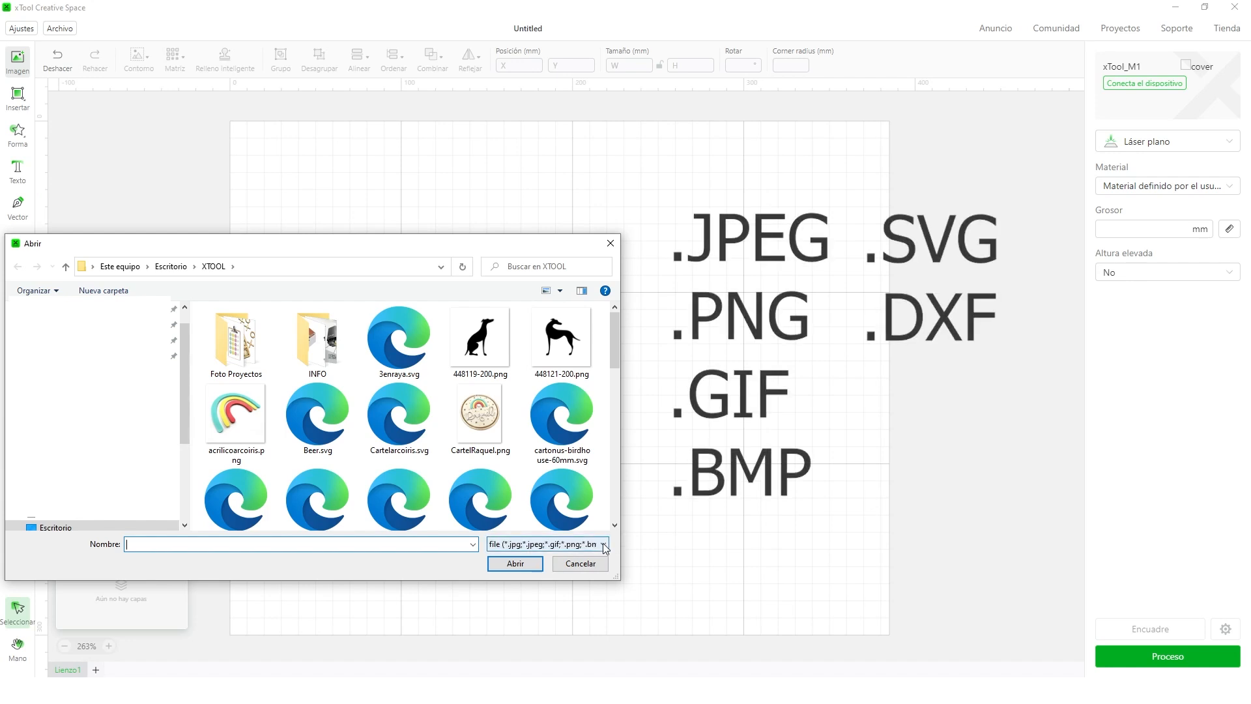
scroll(315, 420, "down", 3)
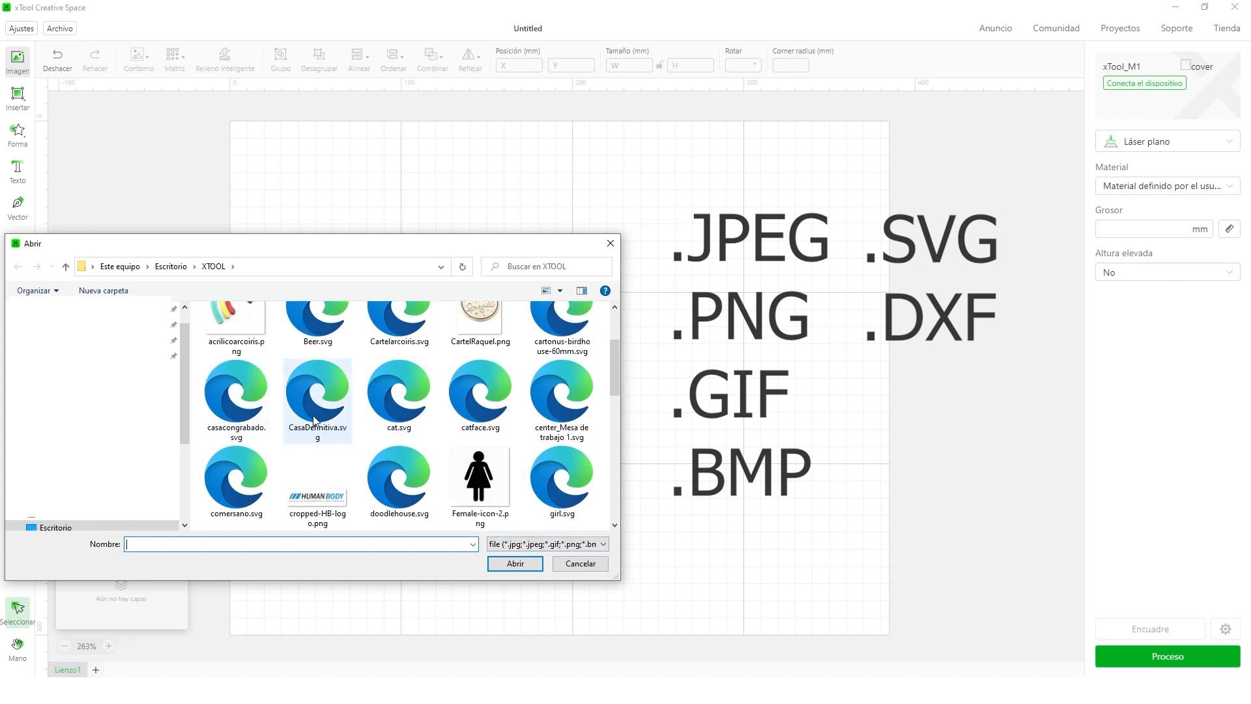
scroll(315, 420, "down", 3)
double_click(241, 389)
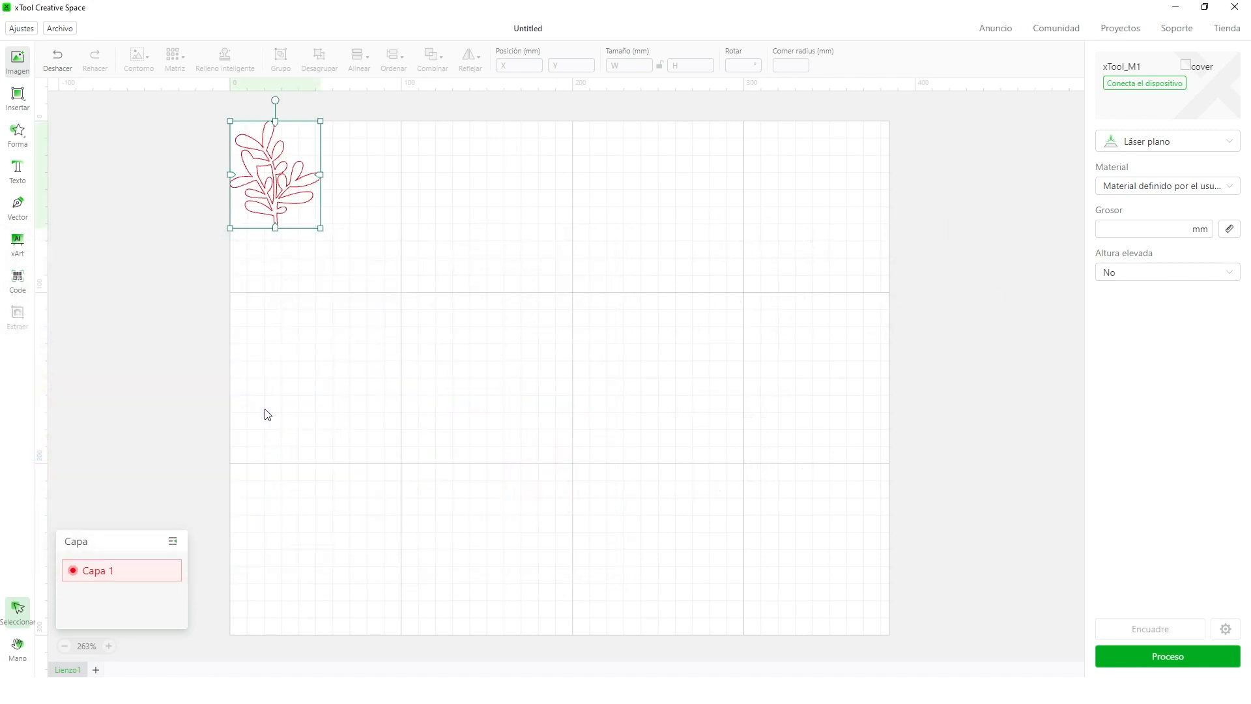
left_click_drag(263, 163, 275, 173)
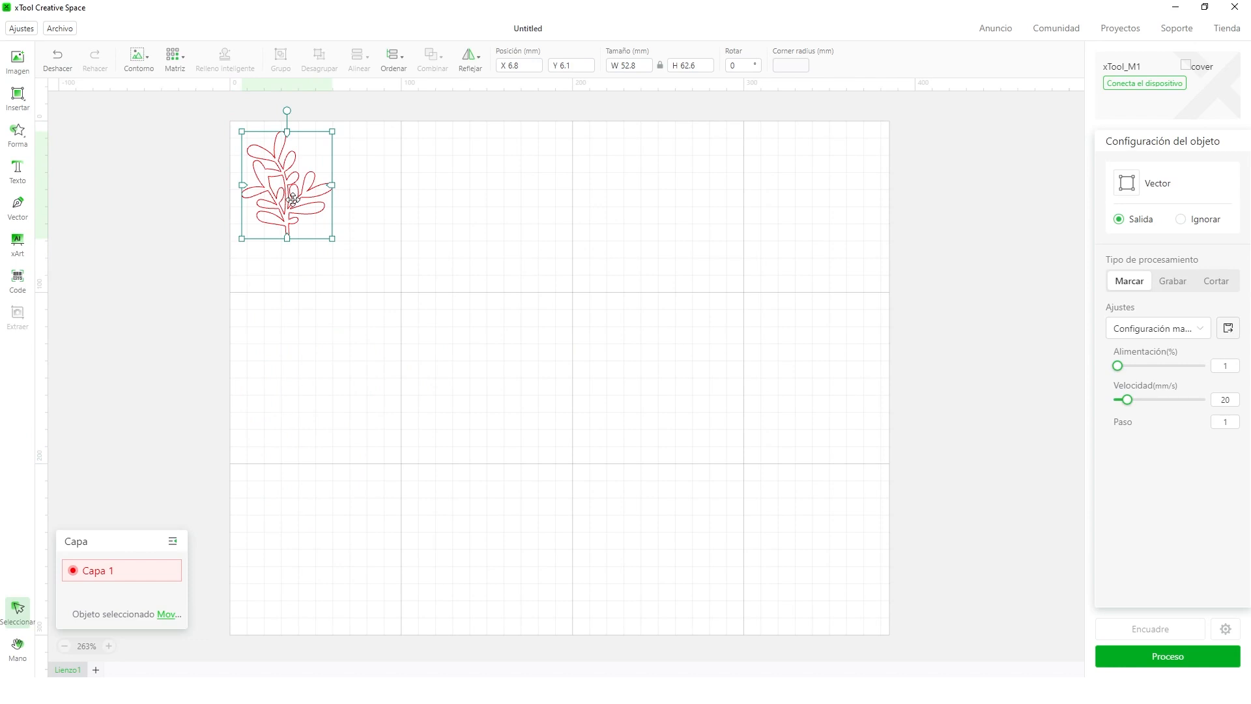
Import the image 448119-200.png and place it beside the branch at about X 59.7, Y 5.7 mm
left_click(16, 98)
left_click(21, 72)
double_click(480, 341)
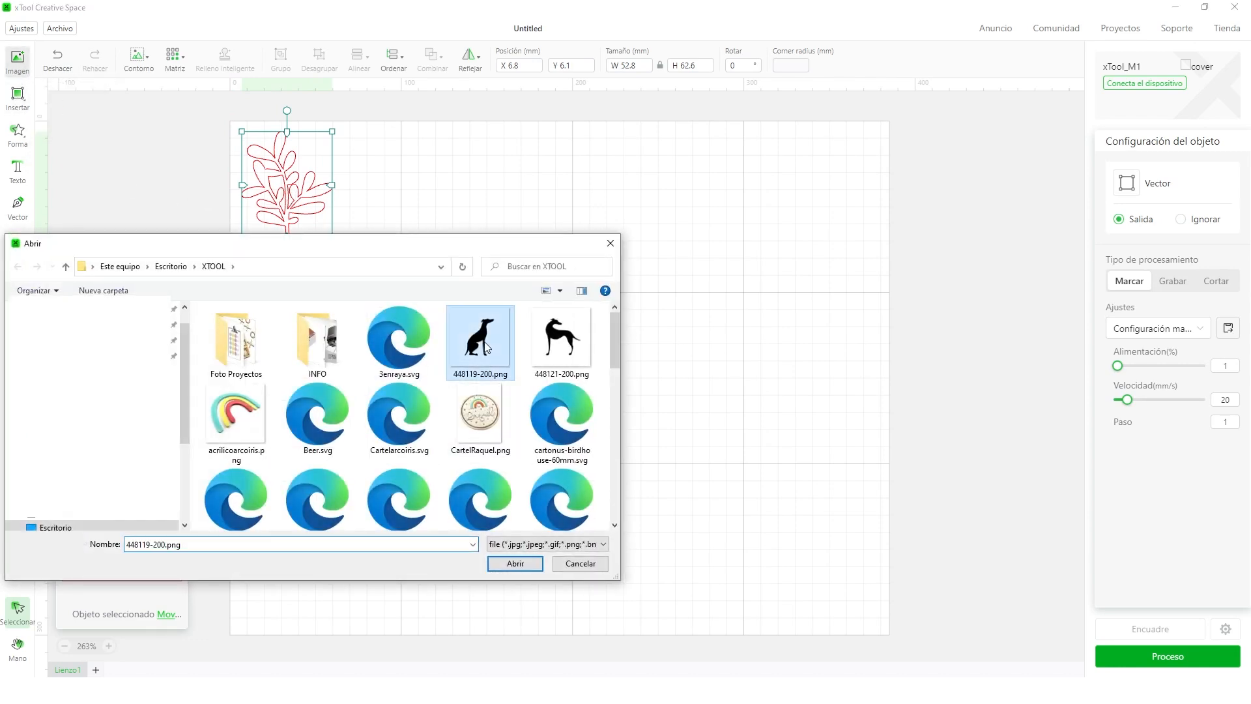
left_click_drag(279, 194, 379, 202)
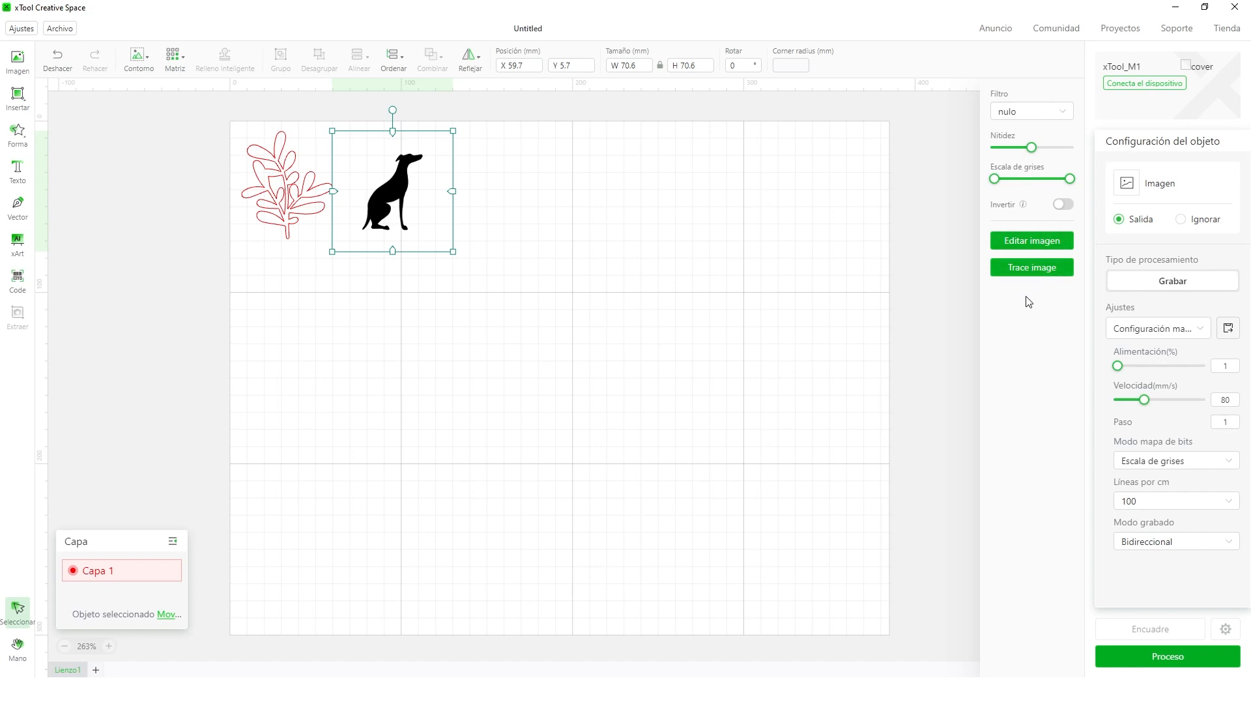
Trace the dog image into a vector outline with a smoothness of 0.61 and save the trace
left_click(1026, 276)
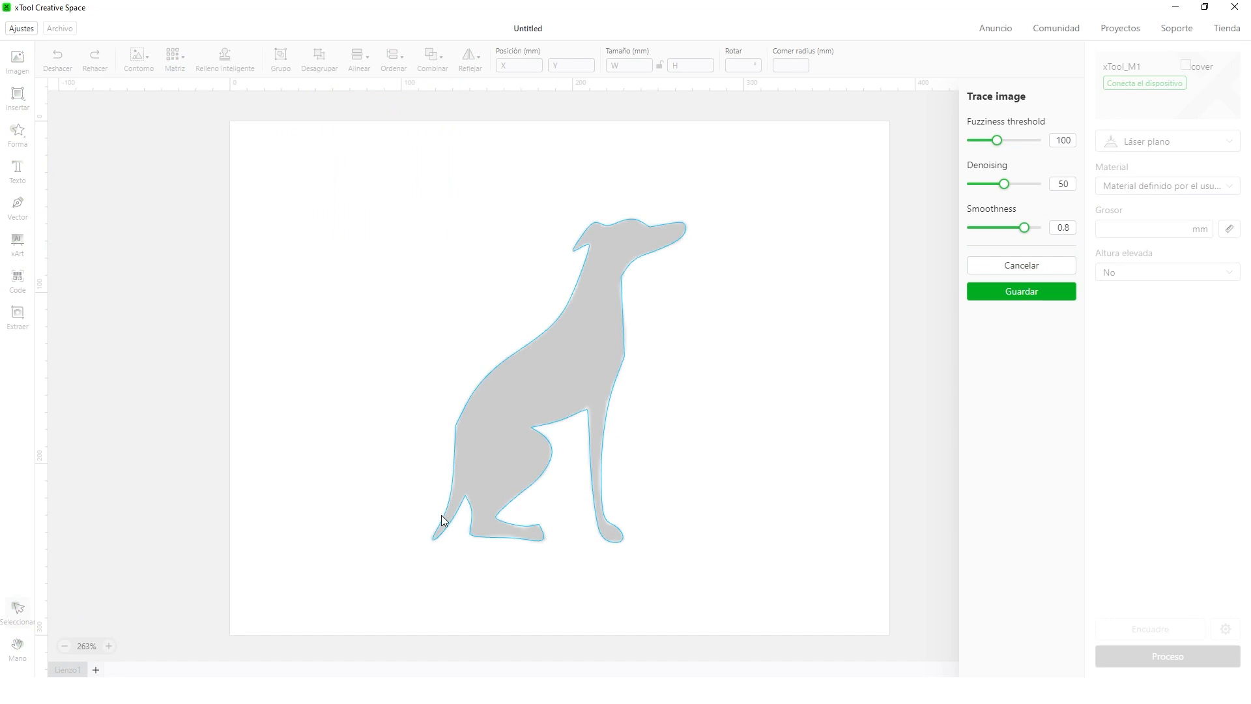
mouse_move(1024, 227)
left_mouse_down()
mouse_move(1002, 229)
mouse_move(1012, 235)
left_mouse_up()
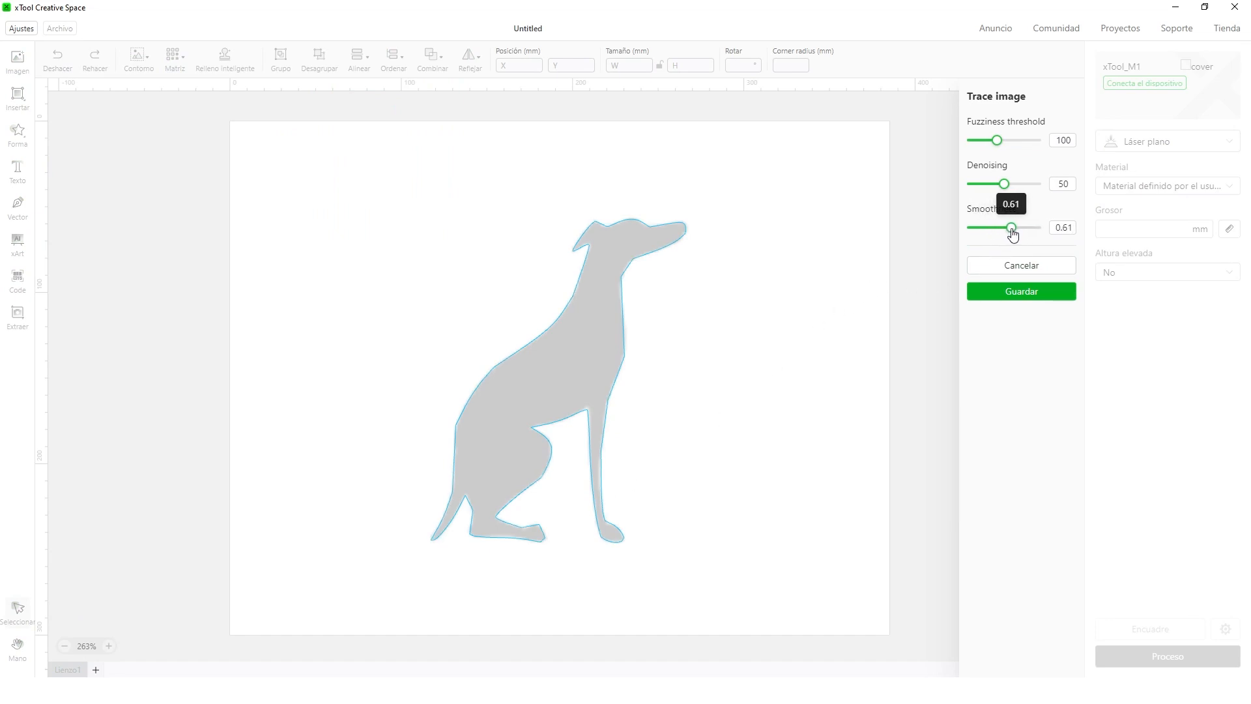
left_click(1009, 294)
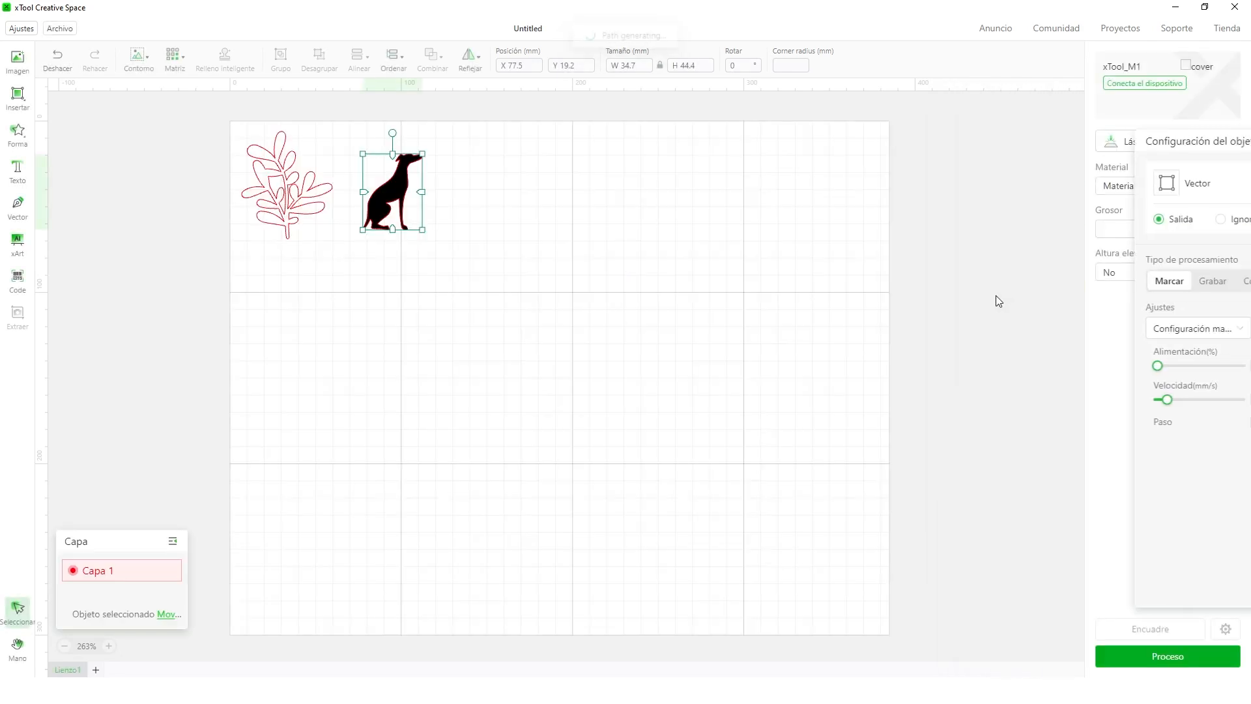
Separate the traced outline from the black dog image, placing the outline to its right at about X 112.1, Y 19.5 mm
left_click_drag(387, 191, 459, 194)
left_click(385, 199)
left_click_drag(384, 198, 370, 200)
left_click_drag(468, 210, 450, 211)
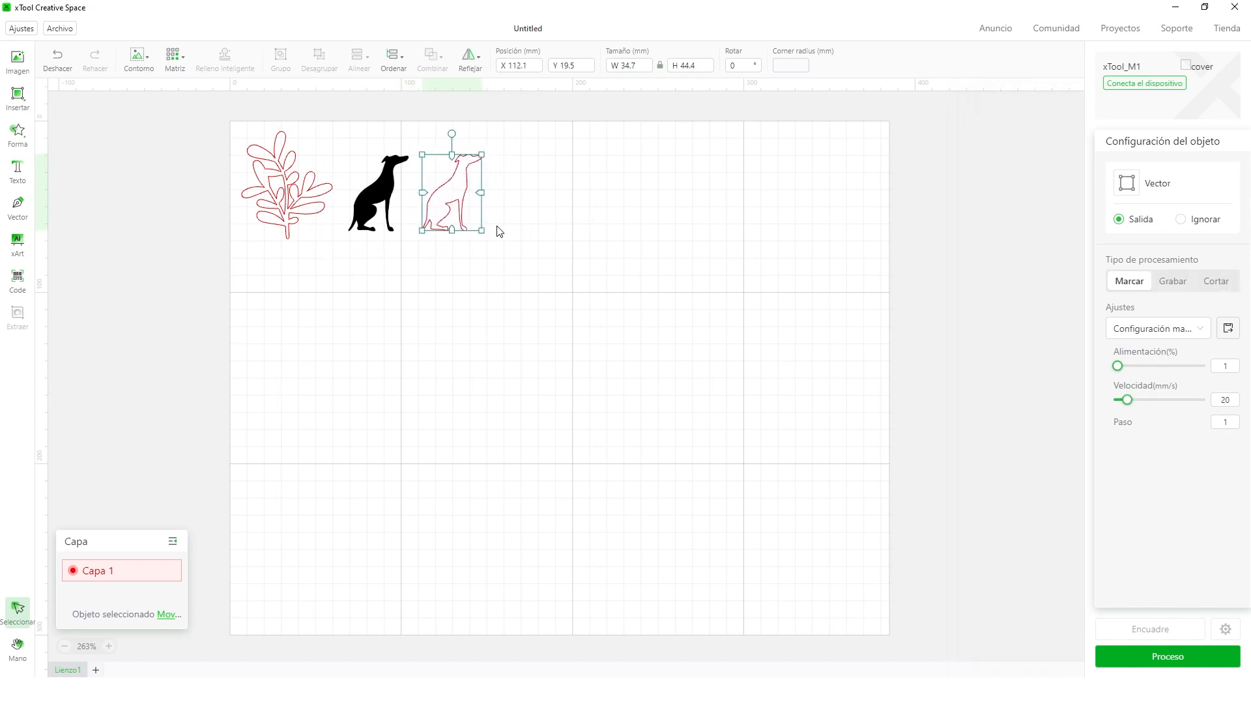
Draw a square about 33.5 mm wide right of the dog outline and a circle about 34.6 mm in diameter beside it
left_click(25, 111)
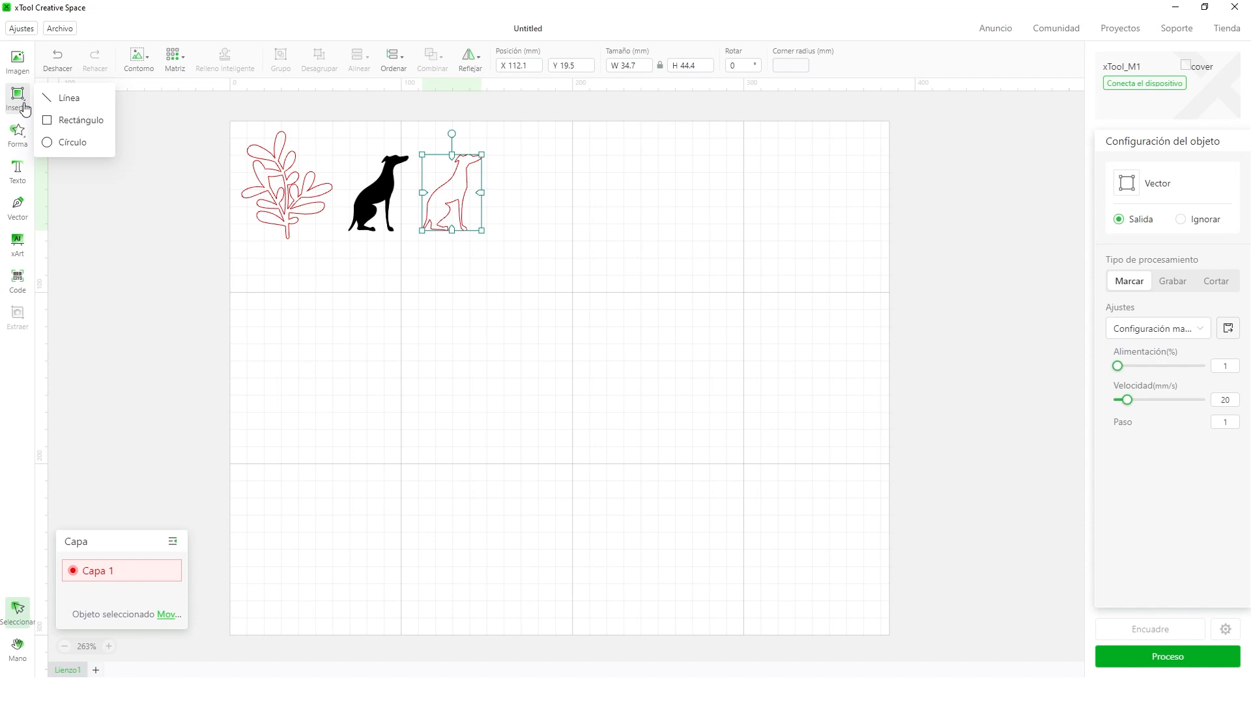
left_click(73, 121)
left_click_drag(518, 157, 575, 214)
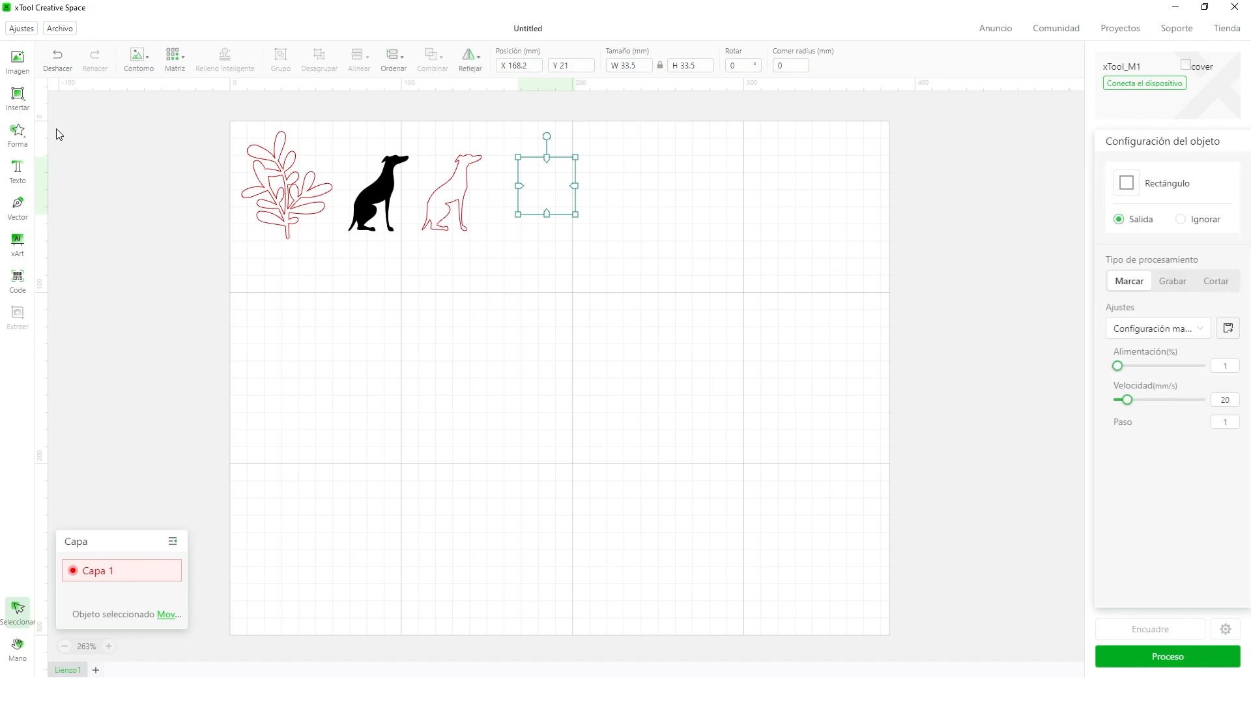
left_click(17, 133)
left_click(65, 139)
left_click_drag(604, 153, 663, 213)
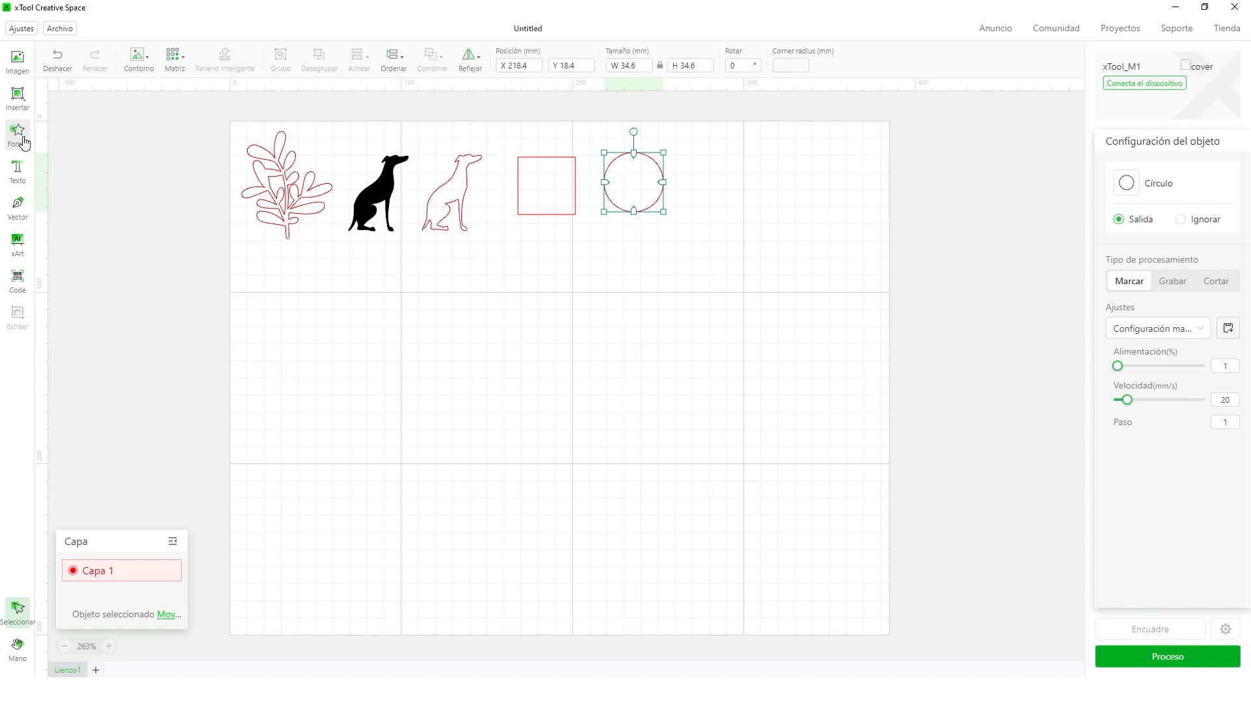
left_click(23, 141)
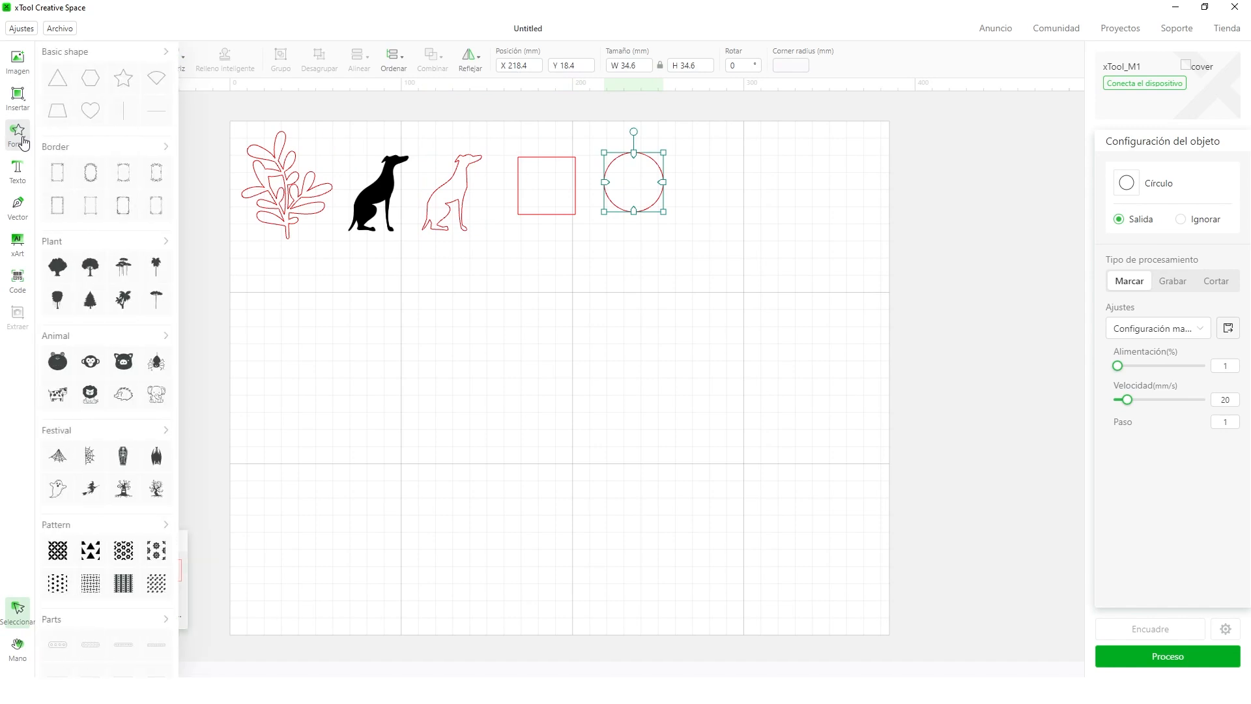
scroll(120, 280, "down", 2)
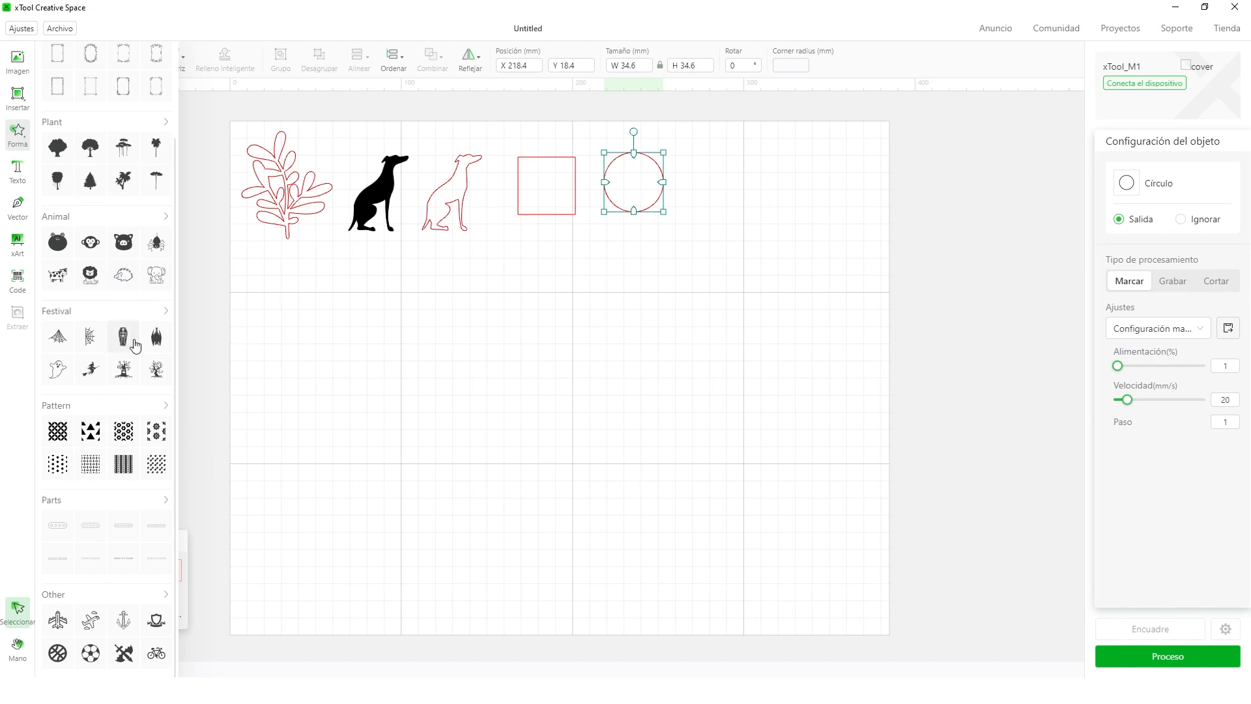
scroll(135, 341, "up", 2)
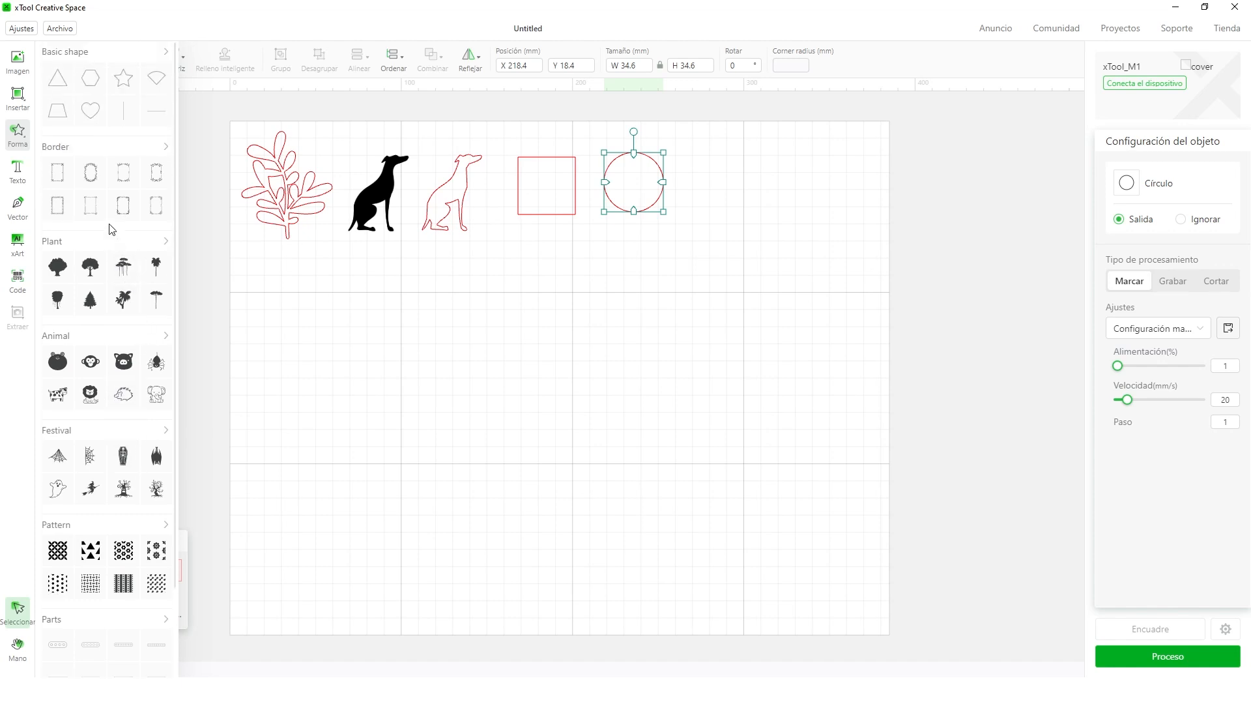
Insert a text object, place it below the square and change its wording to "Hola"
left_click(17, 173)
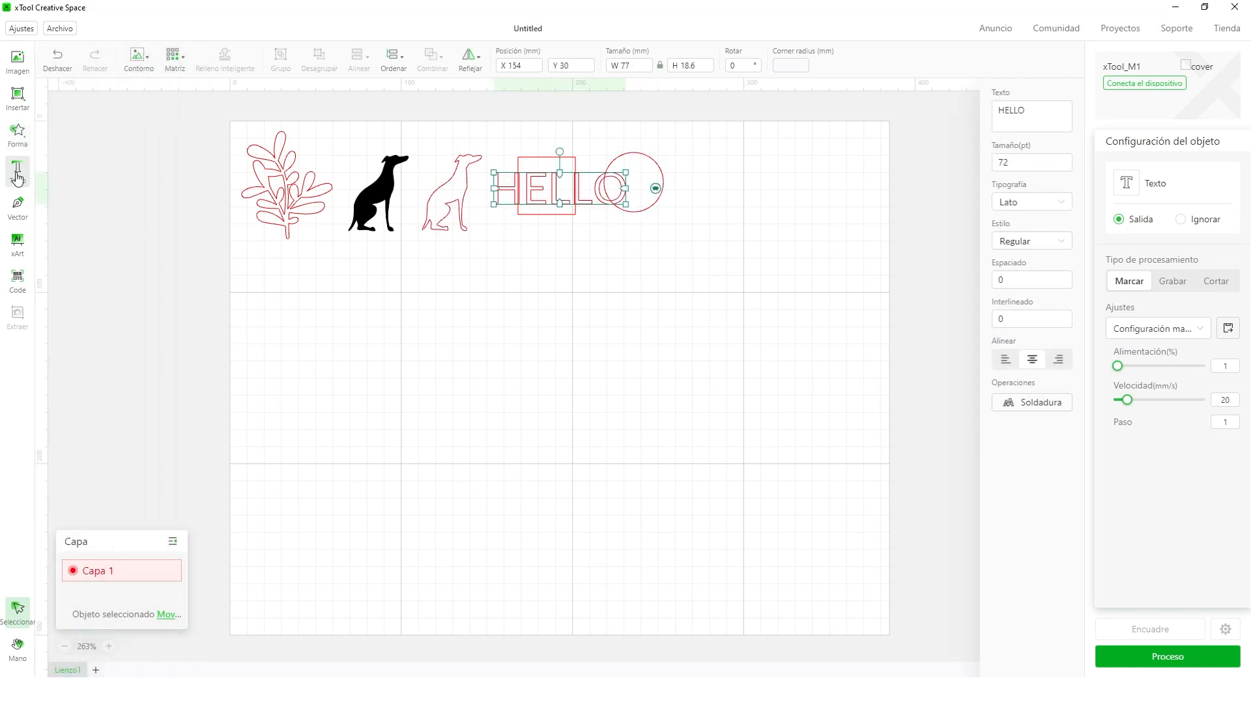
left_click_drag(500, 194, 524, 286)
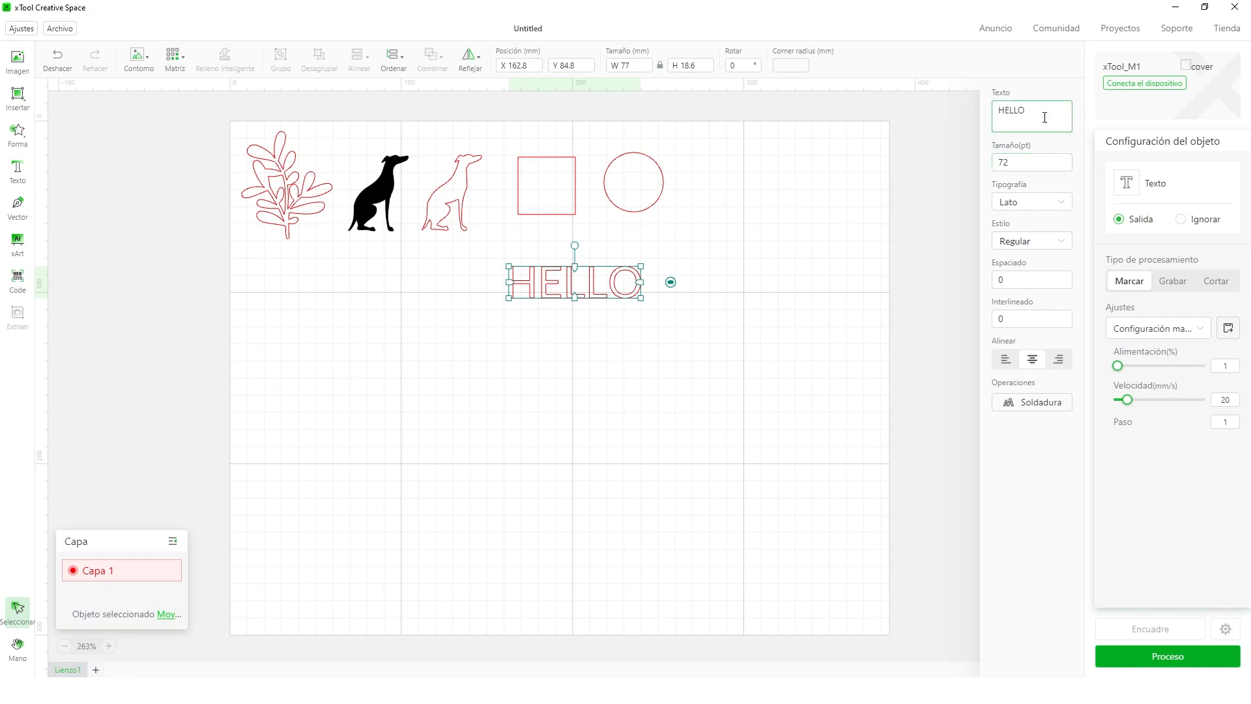
left_click_drag(1040, 115, 939, 116)
type("hola")
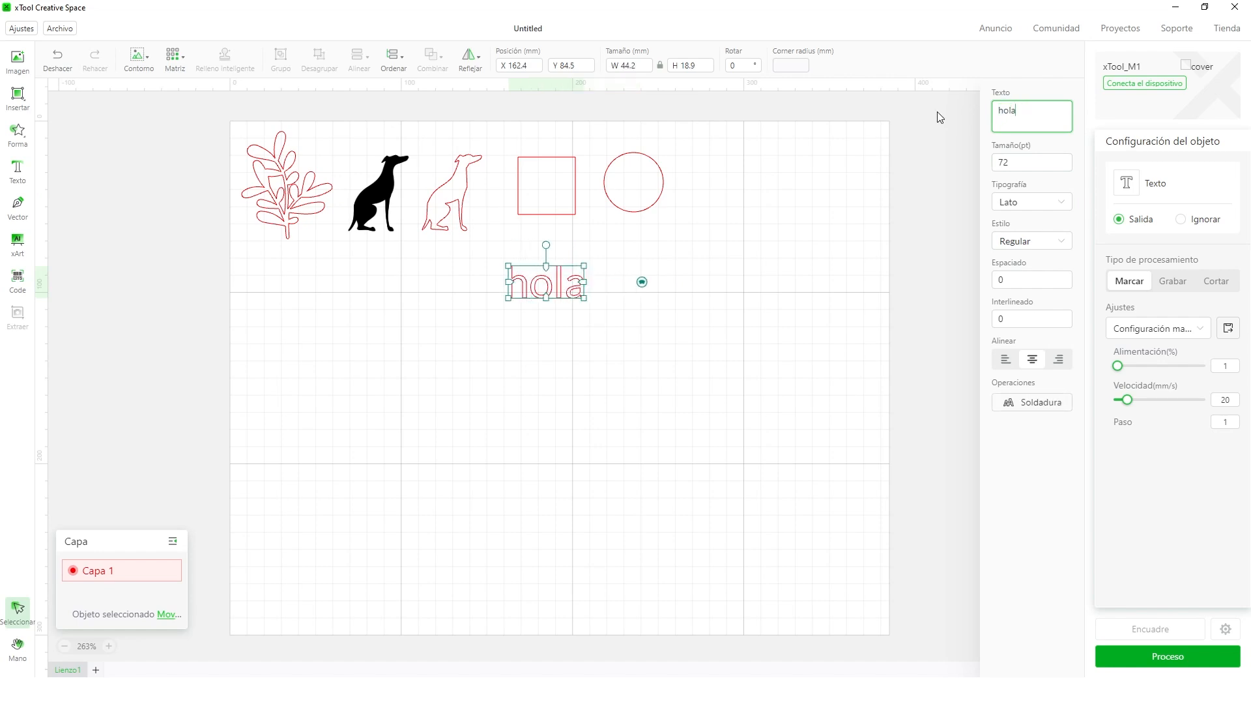
key("Left")
key("Left")
key("Left")
key("BackSpace")
type("H")
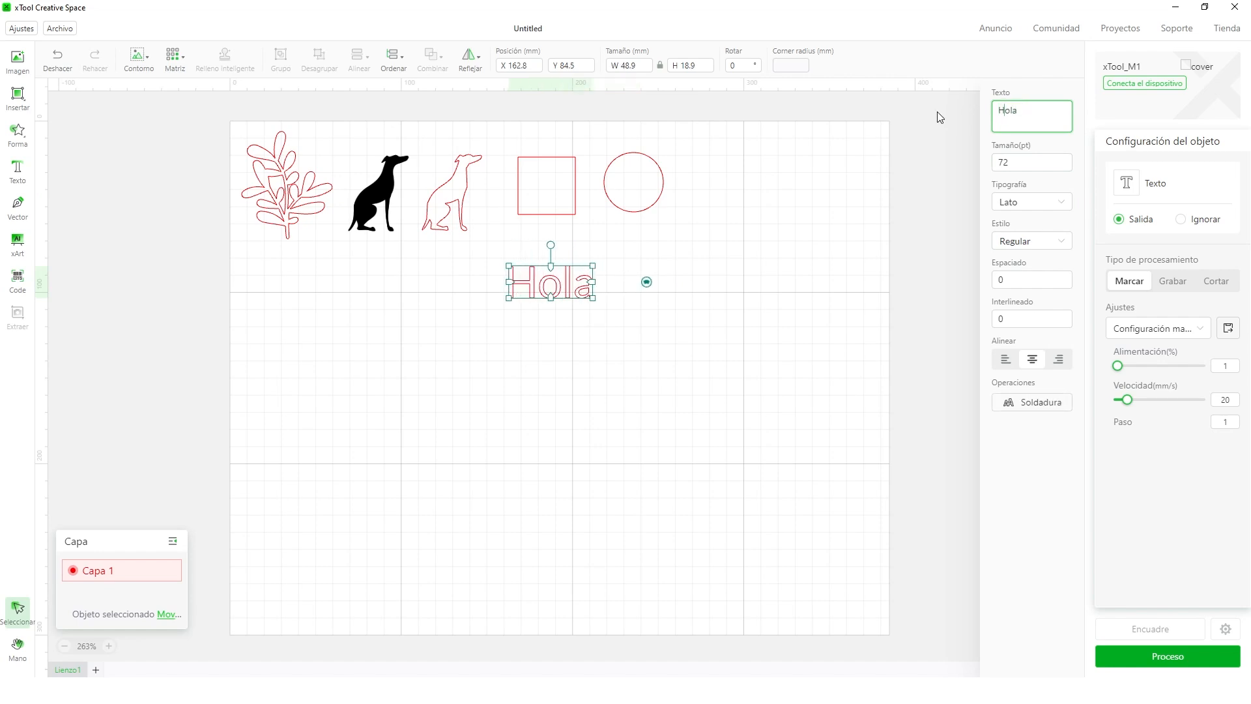
Set the "Hola" text size to 120 pt and scale it up freehand to about 99.4 mm wide
left_click_drag(1028, 162, 987, 162)
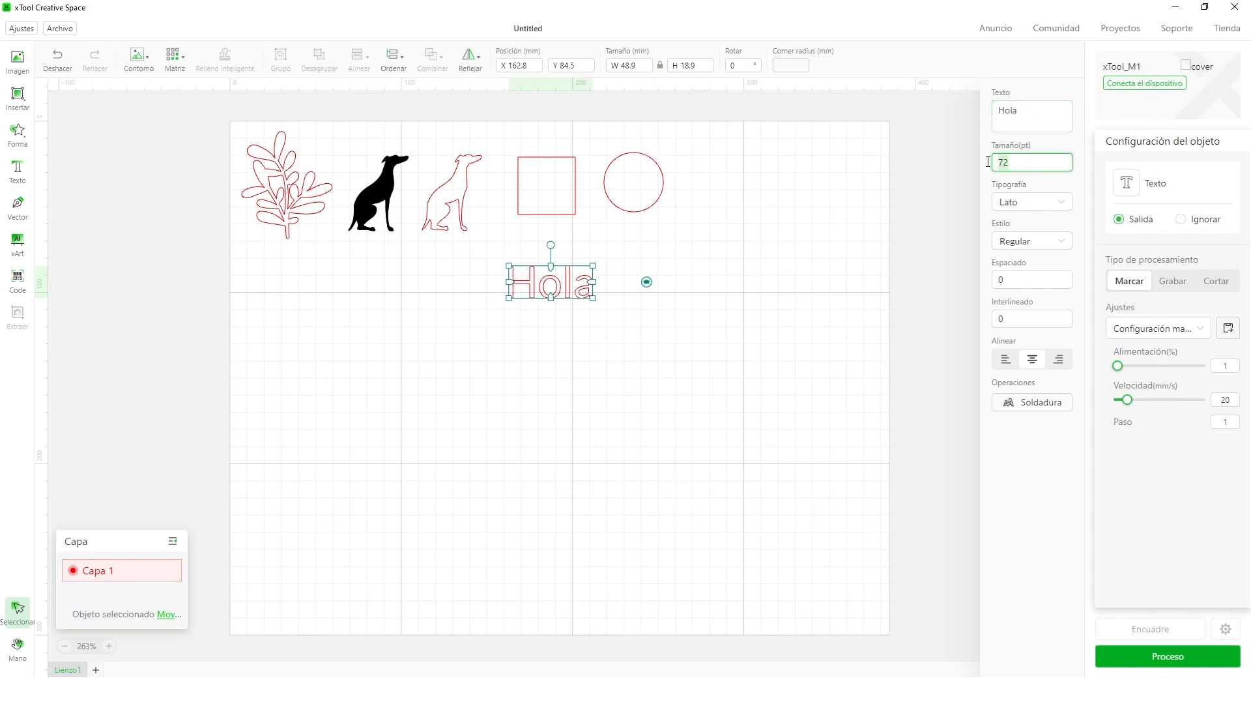
type("120")
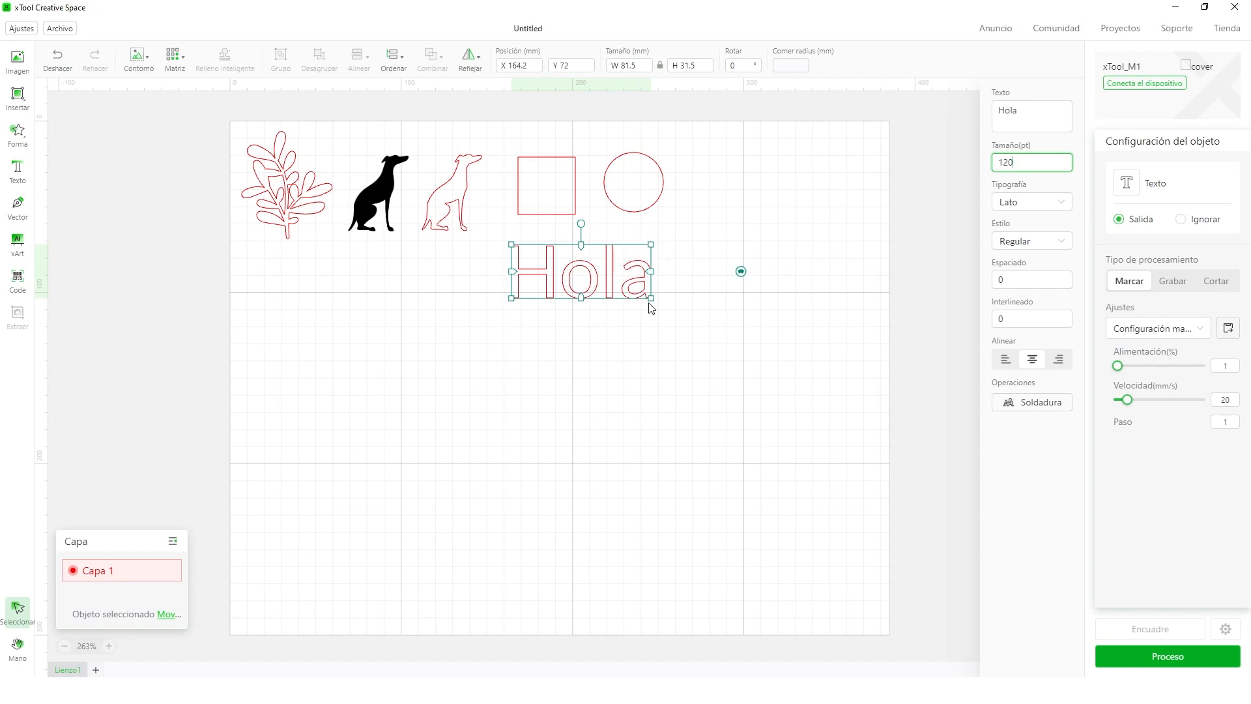
left_click_drag(651, 297, 682, 310)
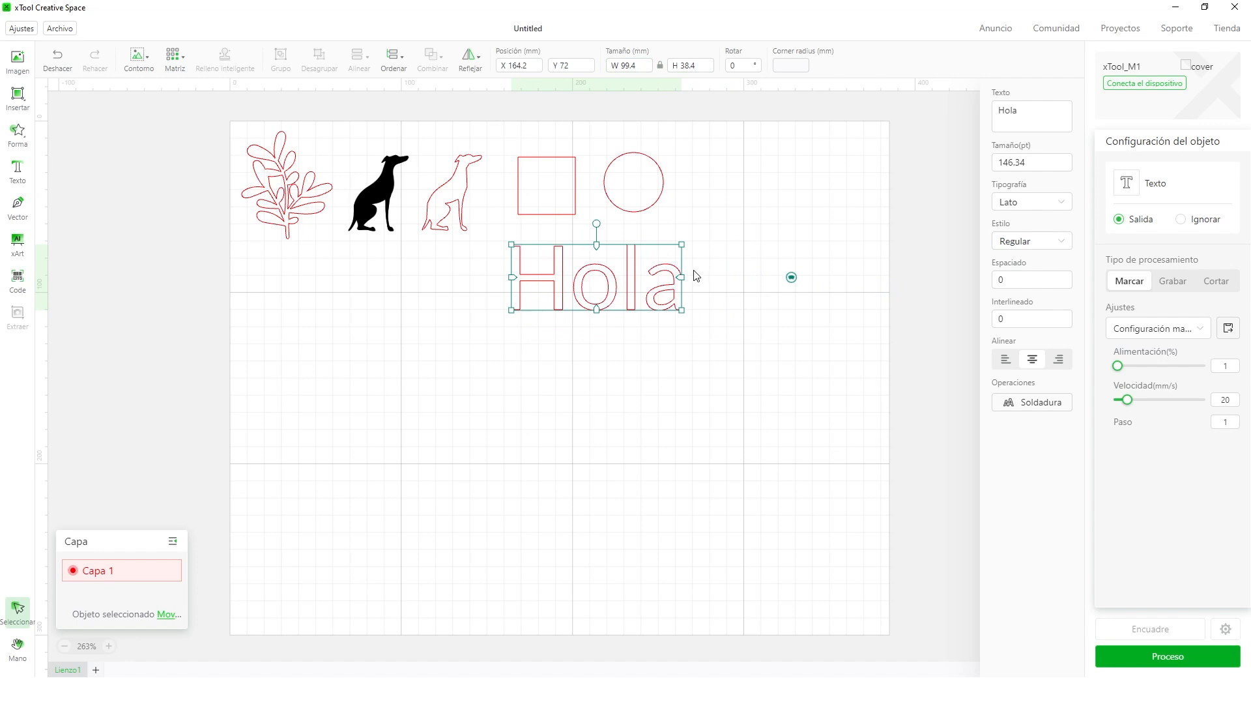
Change the "Hola" text's font to Lobster and move it to about X 192.9, Y 82.7 mm
left_click(1036, 208)
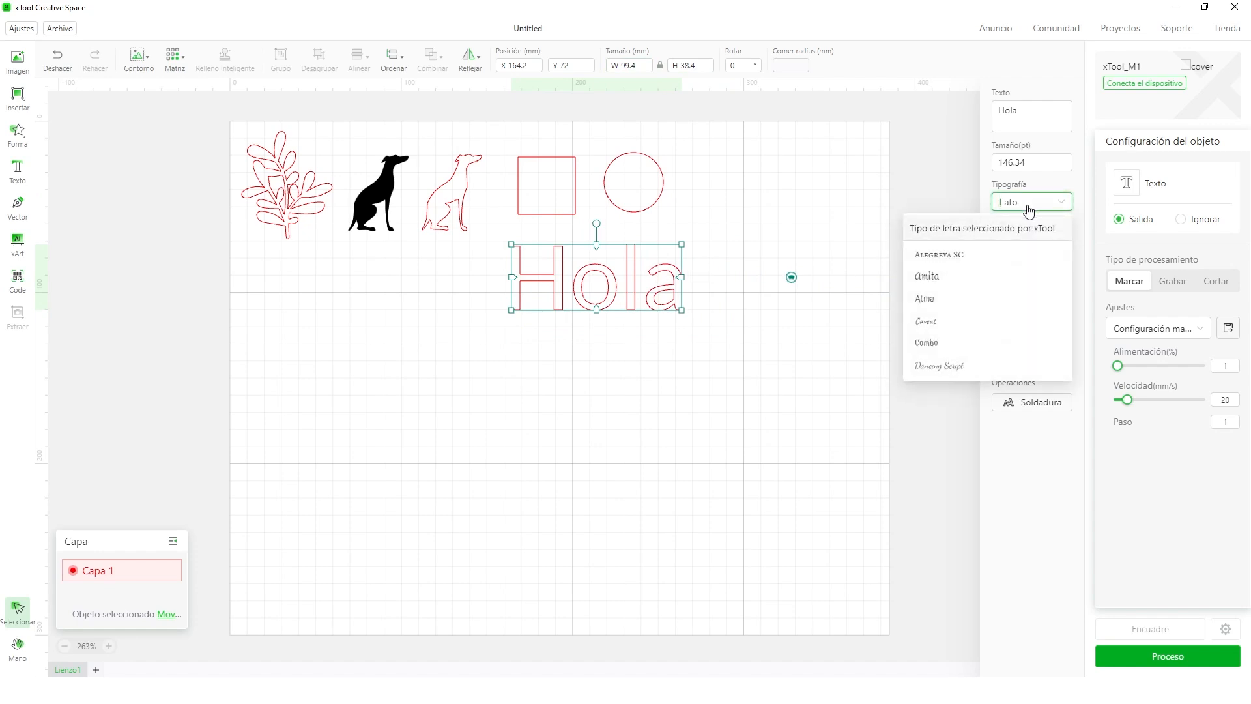
scroll(1013, 278, "down", 3)
left_click(928, 349)
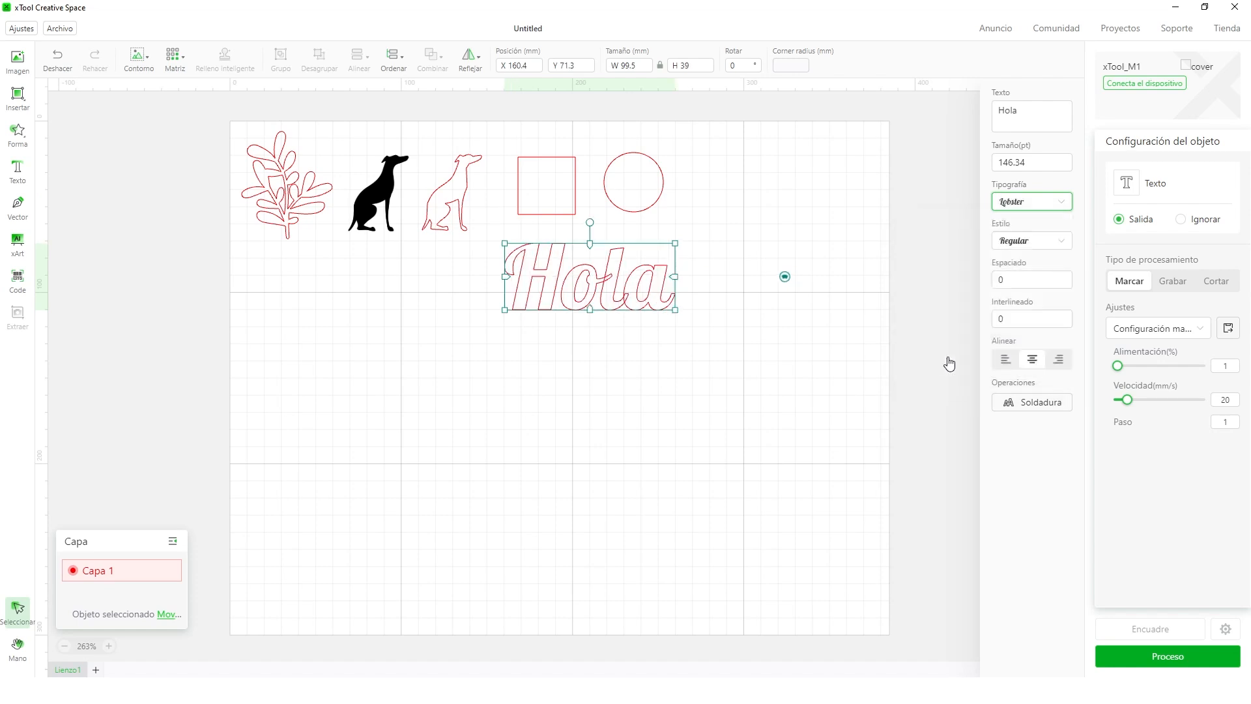
left_click_drag(650, 287, 711, 308)
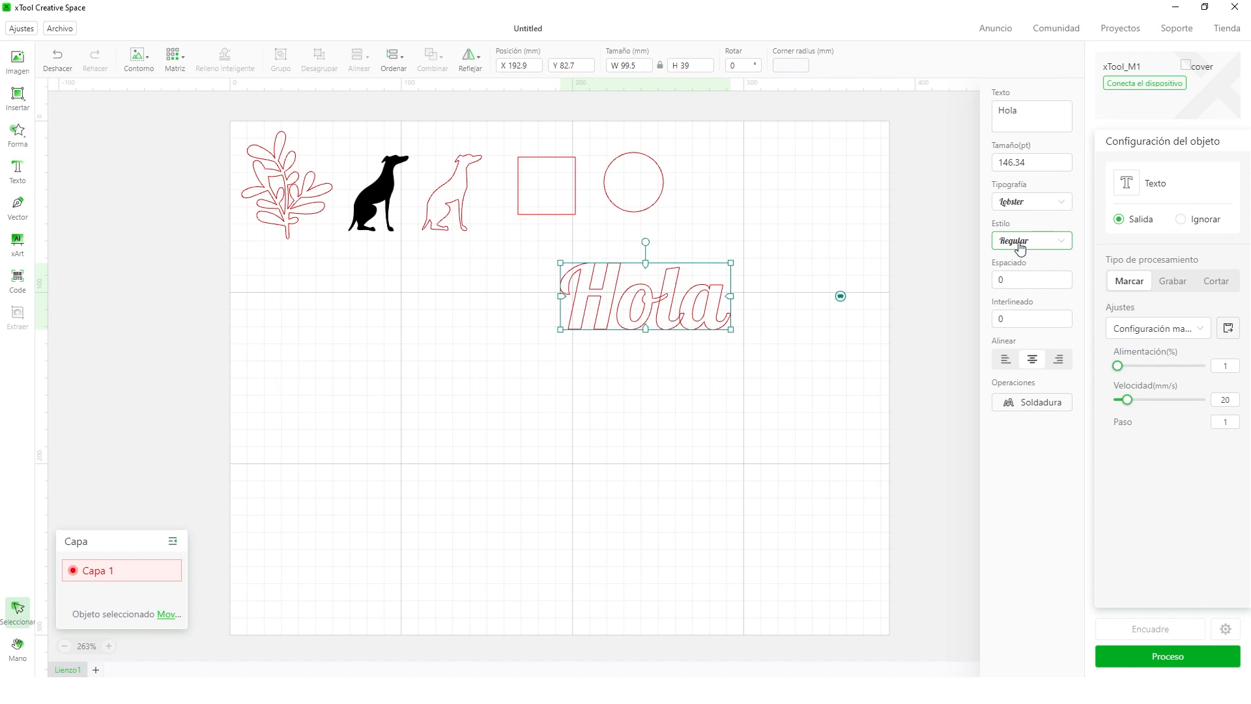
Try a letter spacing of 40 on the "Hola" text and set it back to 0
left_click(994, 284)
type("4")
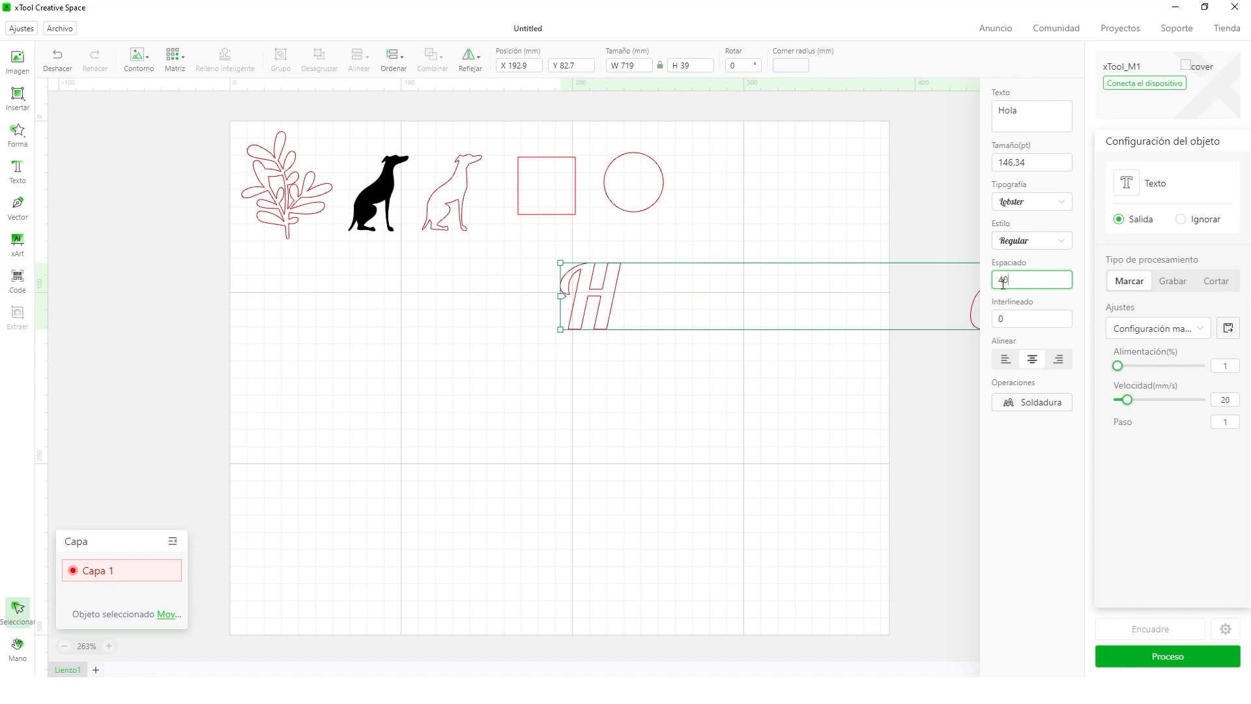
key("BackSpace")
type("0")
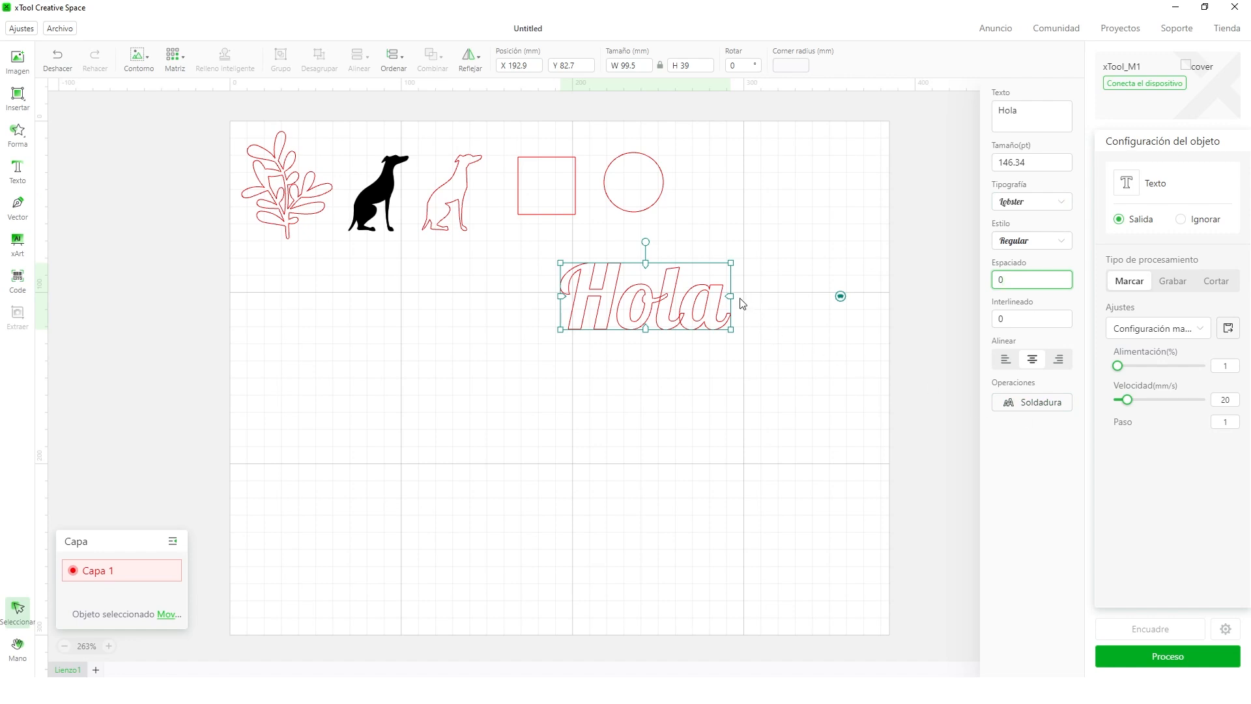
Move the "Hola" text to about X 236.1, Y 83.9 mm, and undo a trial weld of its letters
left_click_drag(720, 296, 793, 298)
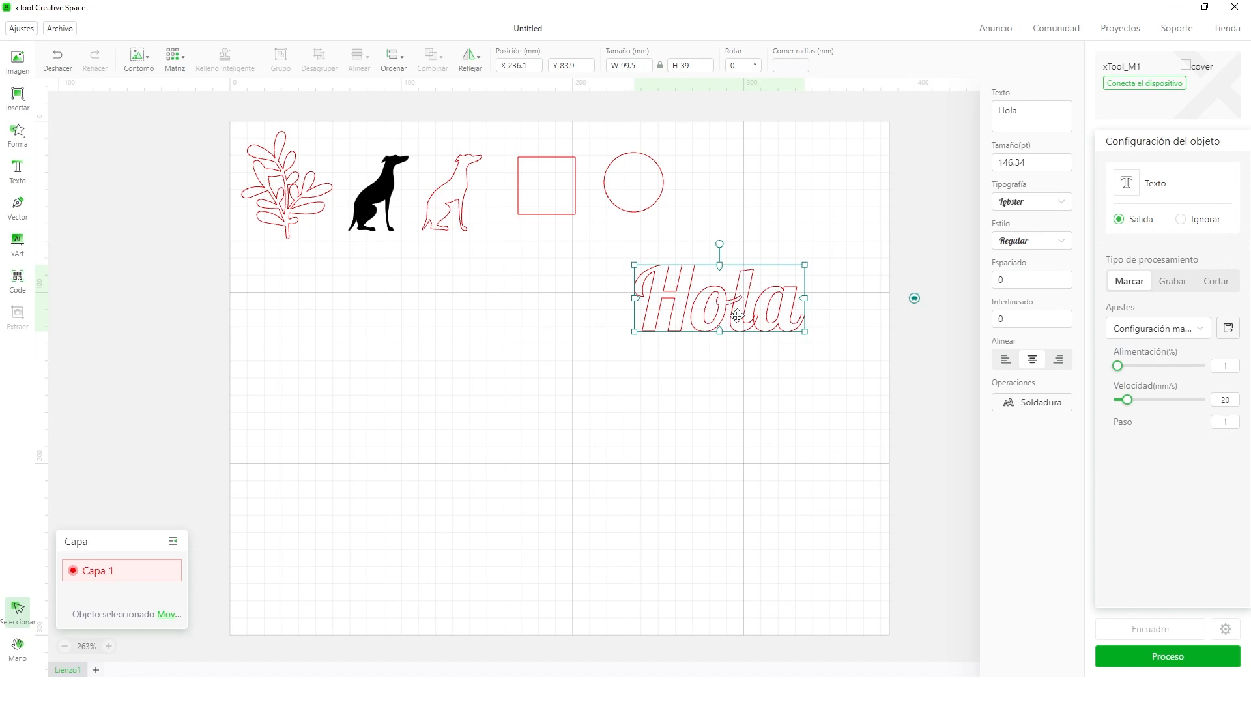
left_click(1030, 404)
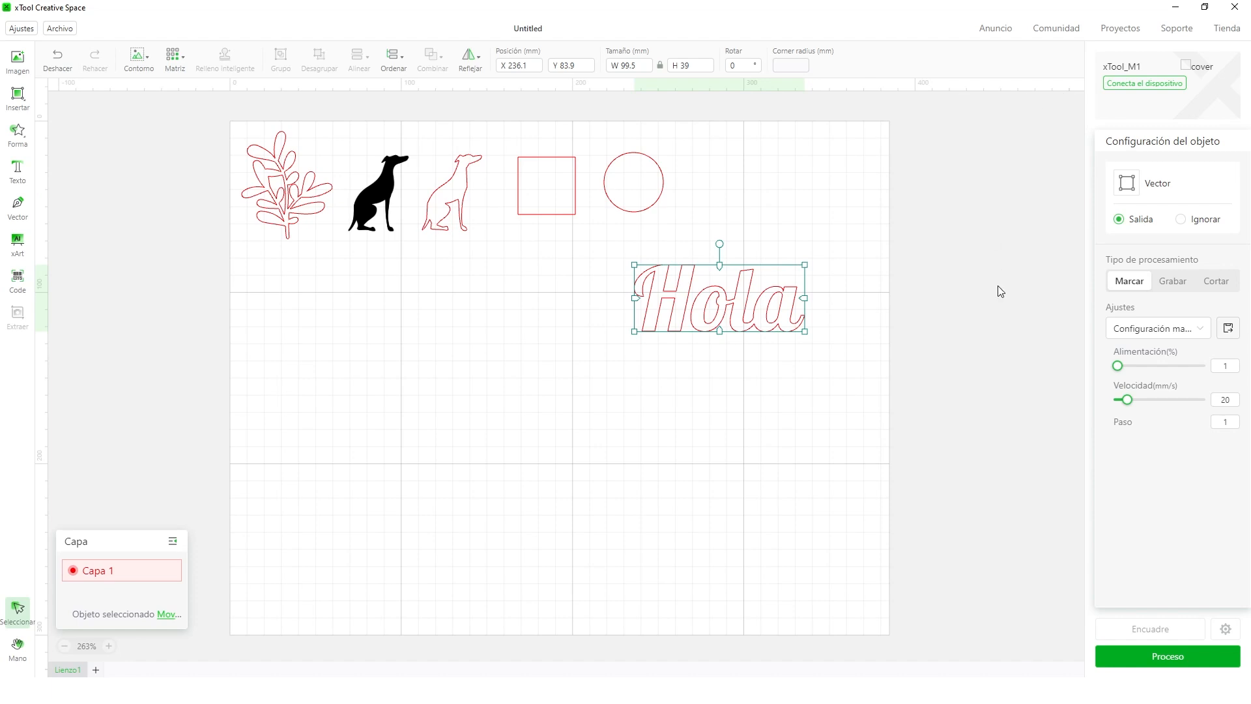
left_click(57, 63)
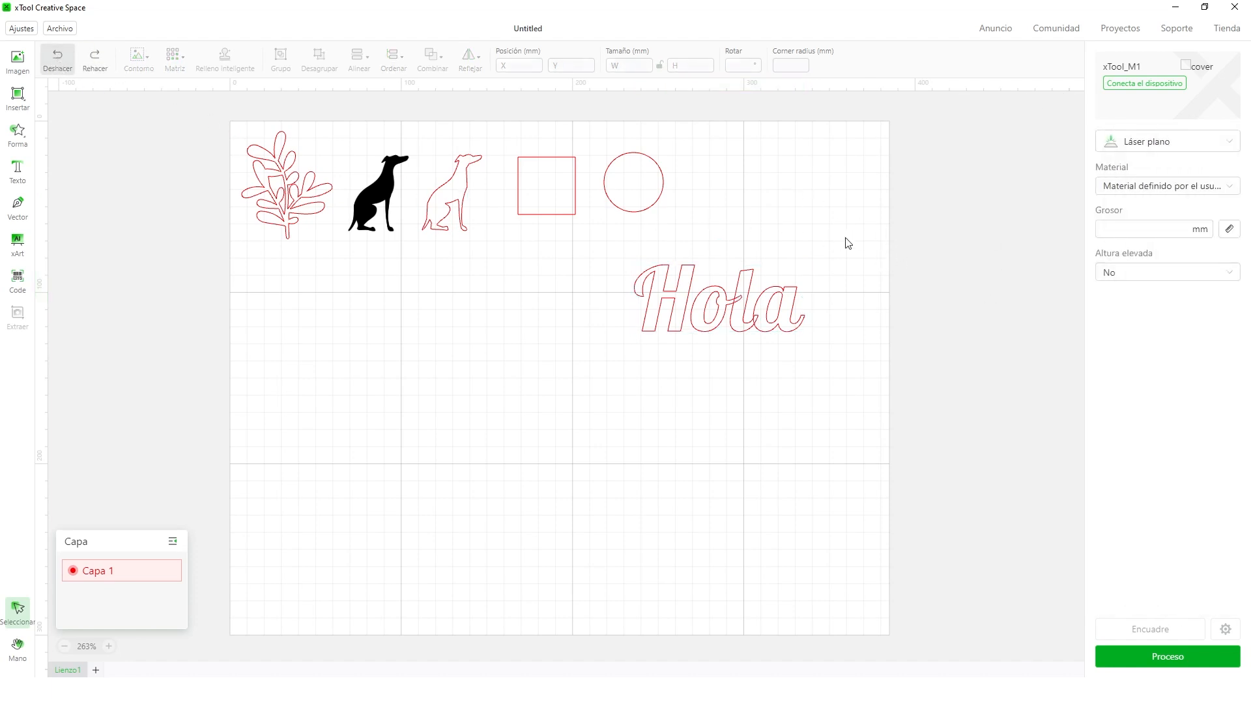
Weld the letters of the "Hola" text and move the result beside the circle, to about X 266.9, Y 15.8 mm
left_click(762, 300)
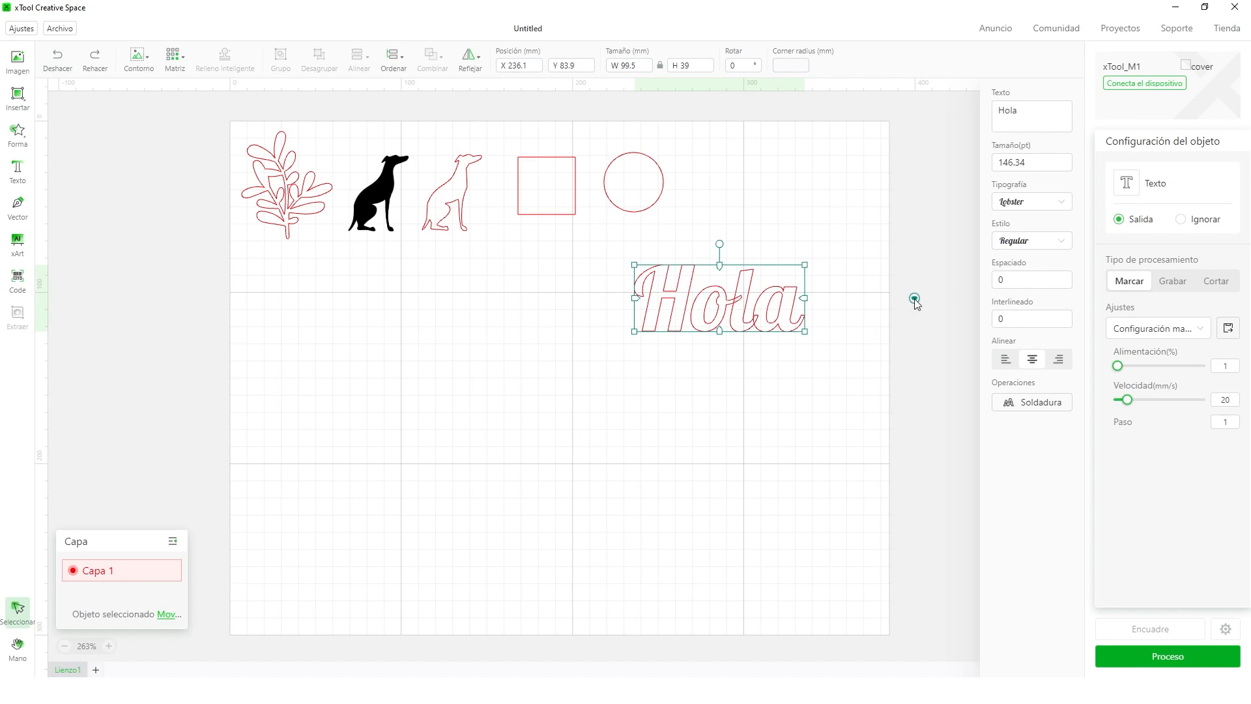
left_click_drag(915, 301, 875, 298)
left_click(1028, 410)
left_click_drag(717, 319, 774, 203)
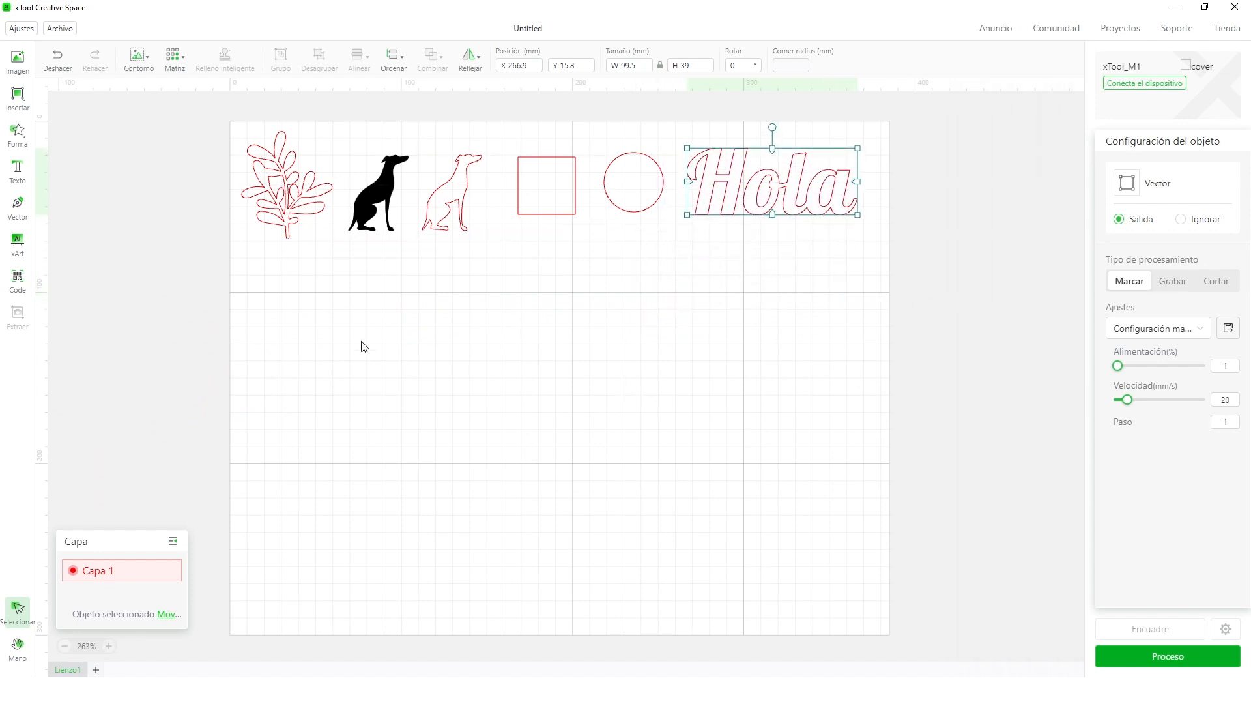
Draw a closed seven-point crown about 79.5 × 63.2 mm with the Vector tool, below the row of objects
left_click(19, 208)
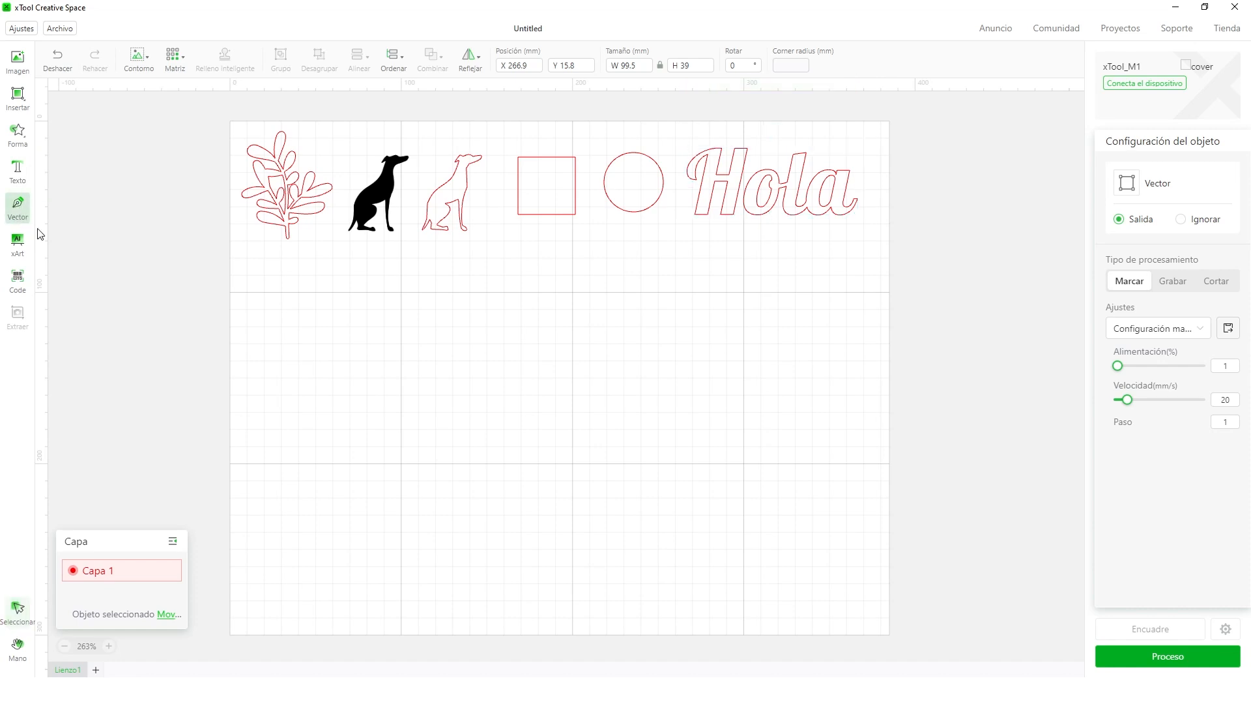
left_click(453, 380)
left_click(417, 326)
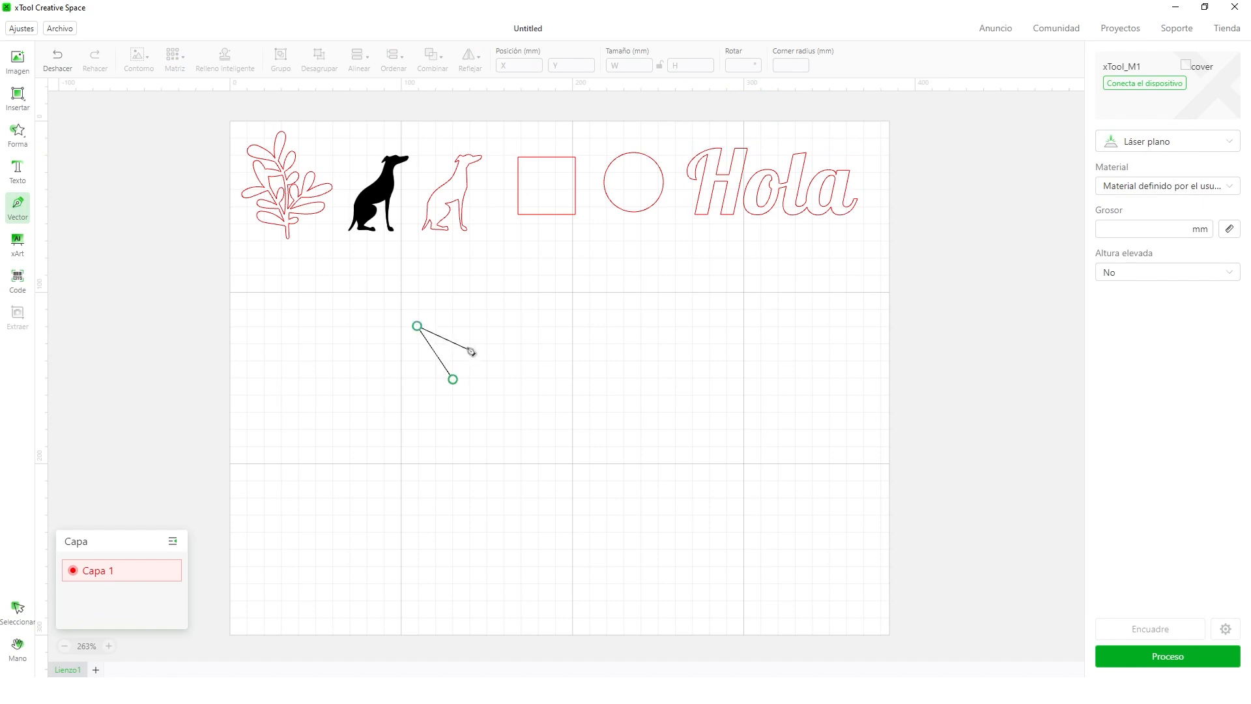
left_click(467, 344)
left_click(489, 273)
left_click(511, 341)
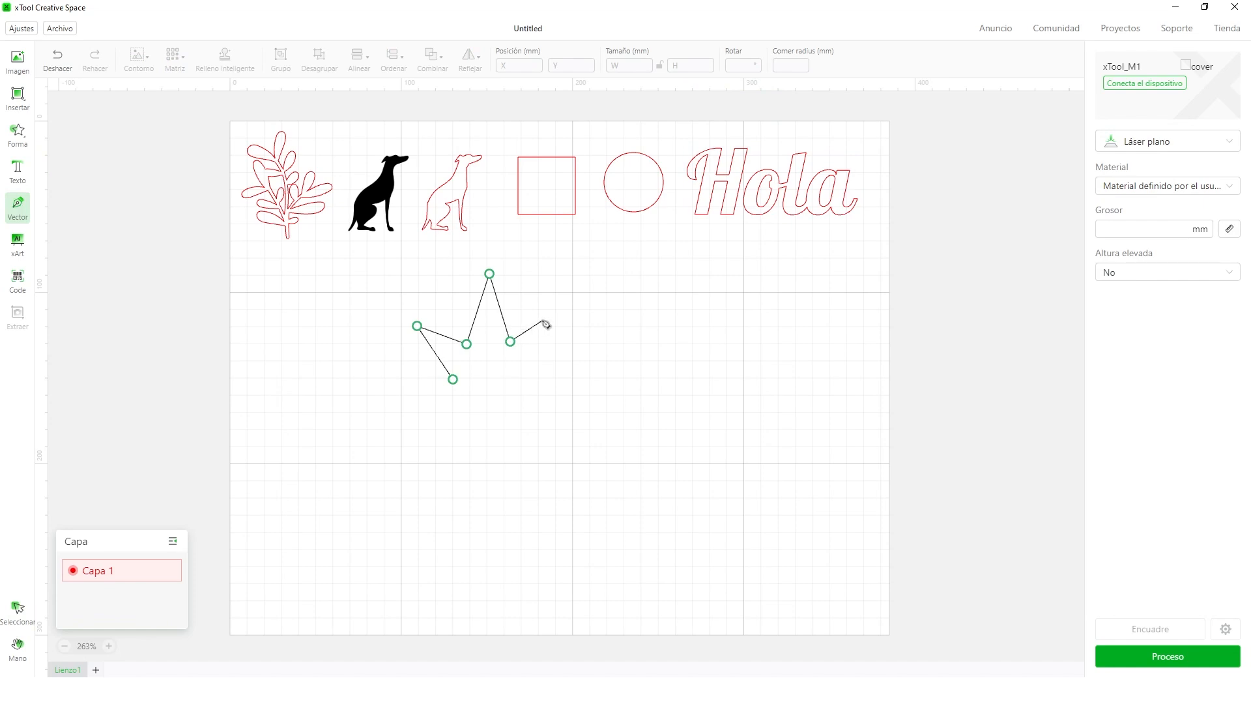
left_click(553, 318)
left_click(526, 382)
left_click(453, 379)
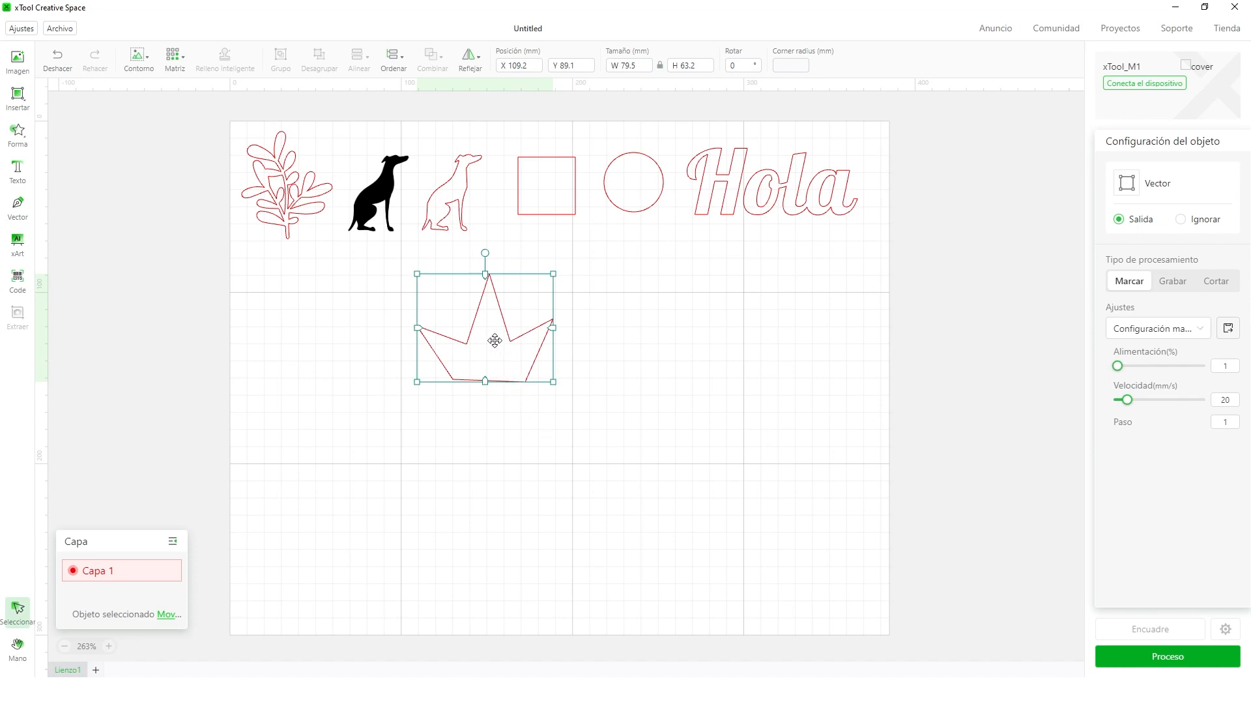
Reshape the crown to about 87.5 × 65.1 mm by moving its base corners and right tip, including a trial curve on one base corner
double_click(511, 379)
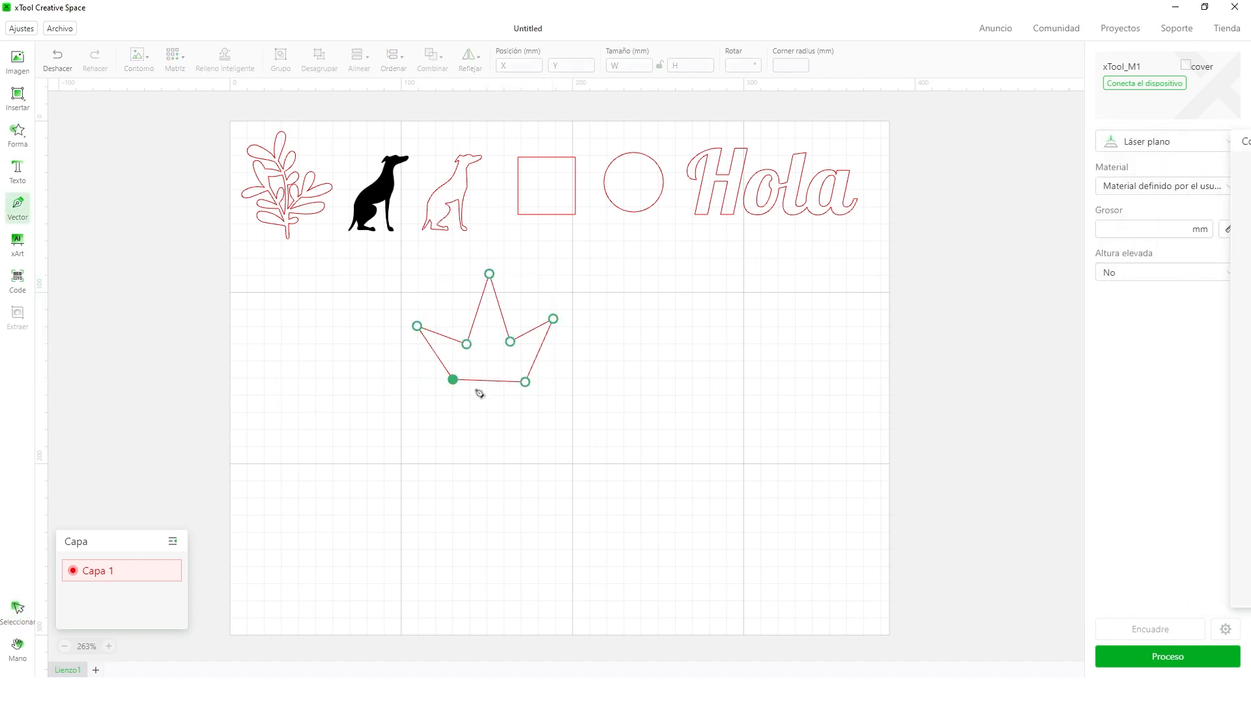
left_click_drag(452, 378, 521, 389)
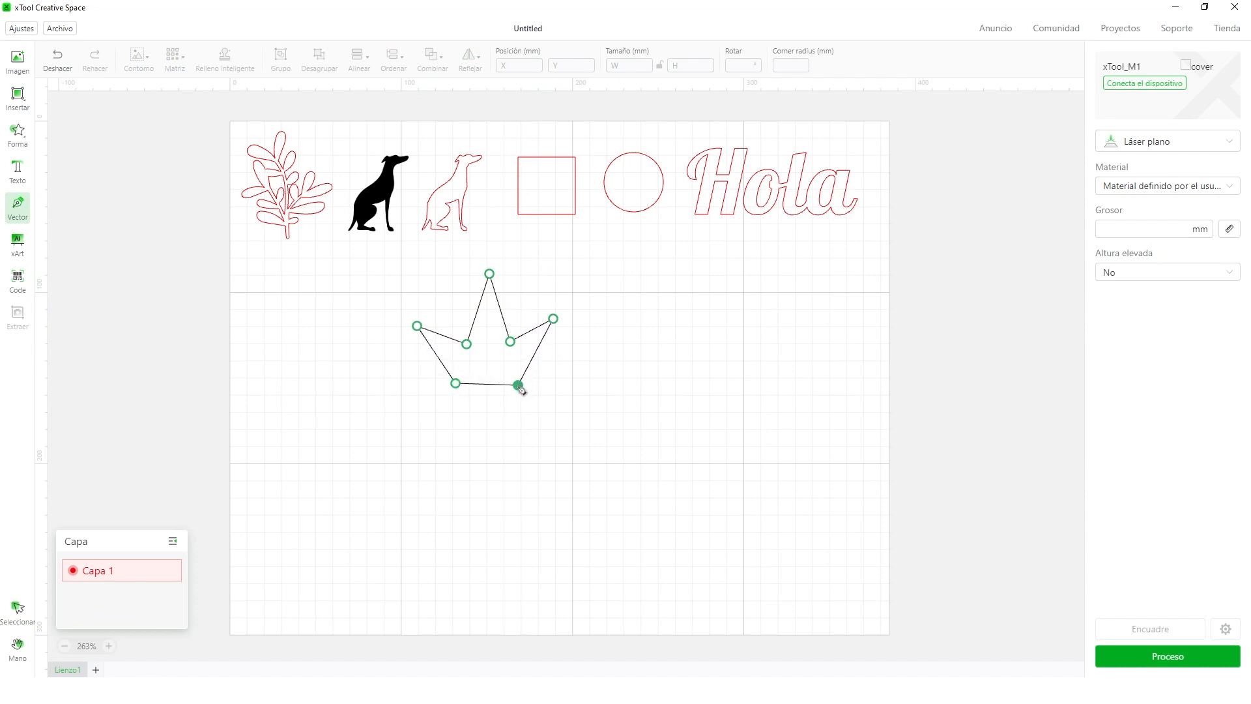
double_click(520, 387)
mouse_move(541, 368)
left_mouse_down()
mouse_move(561, 363)
mouse_move(541, 369)
left_mouse_up()
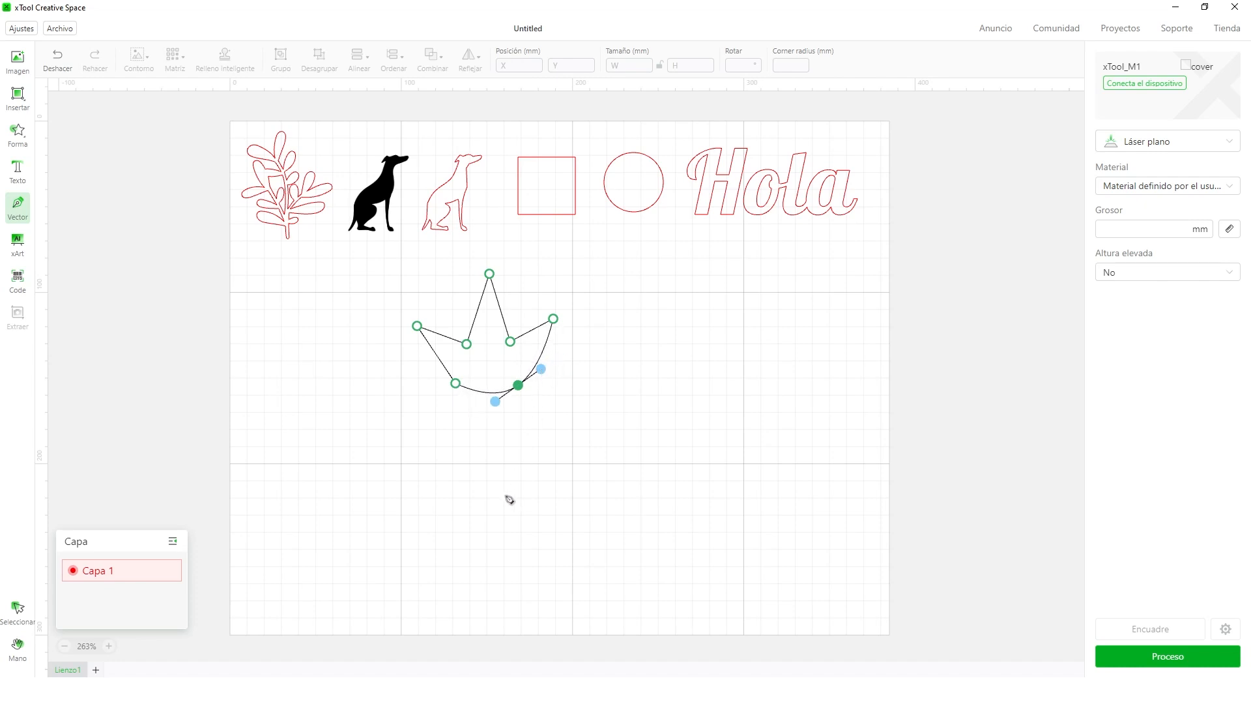
double_click(519, 386)
mouse_move(519, 387)
left_mouse_down()
mouse_move(493, 389)
mouse_move(533, 389)
left_mouse_up()
left_click_drag(553, 319, 568, 324)
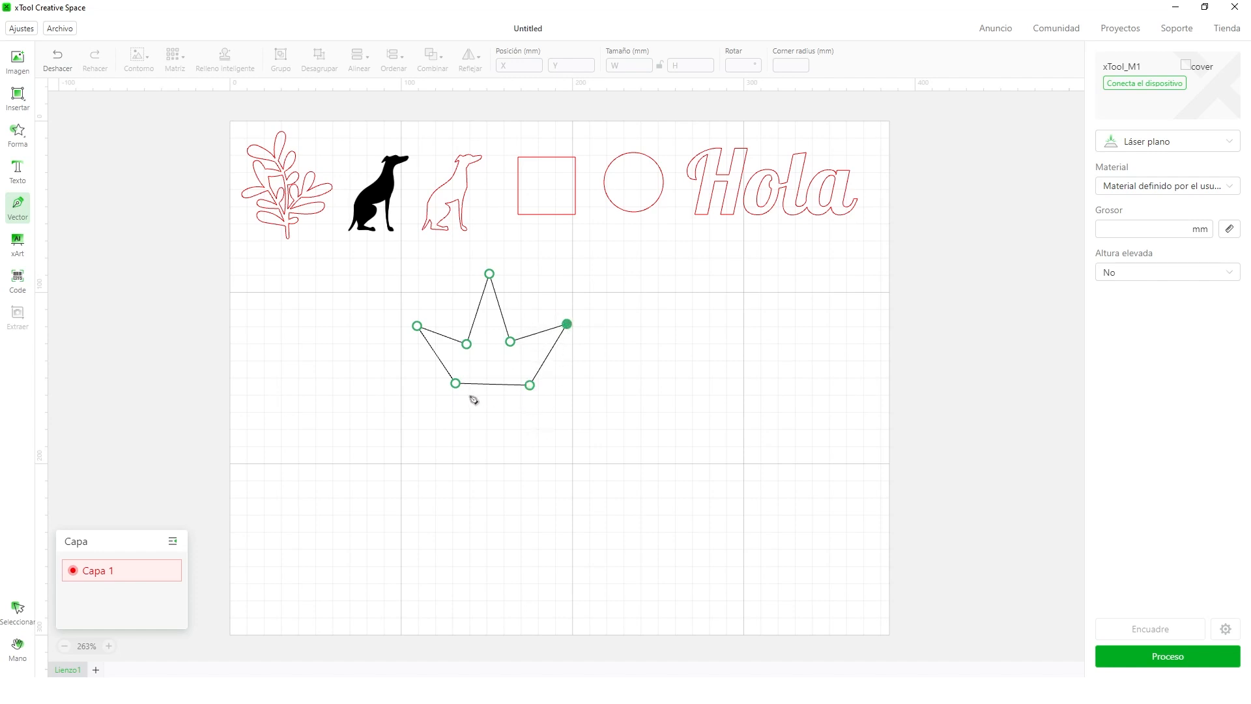
Look over the xArt image generator's text-to-image options and close it
left_click(17, 245)
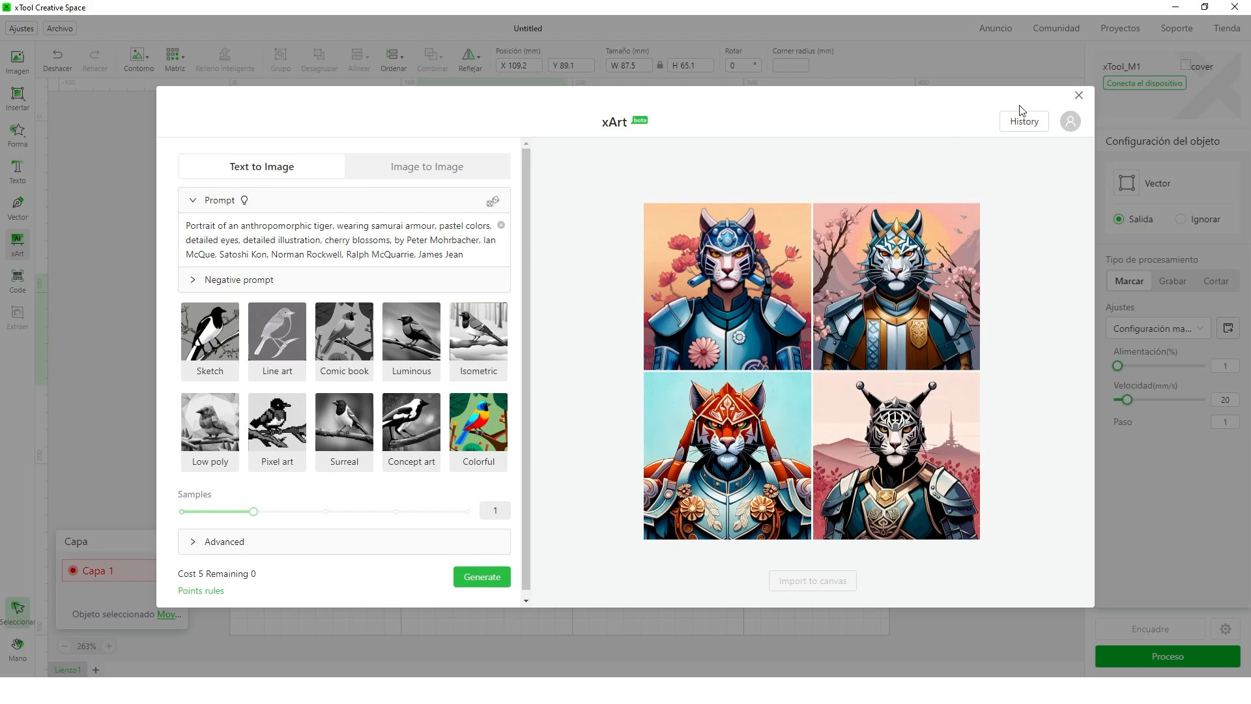
left_click(1078, 95)
left_click(18, 285)
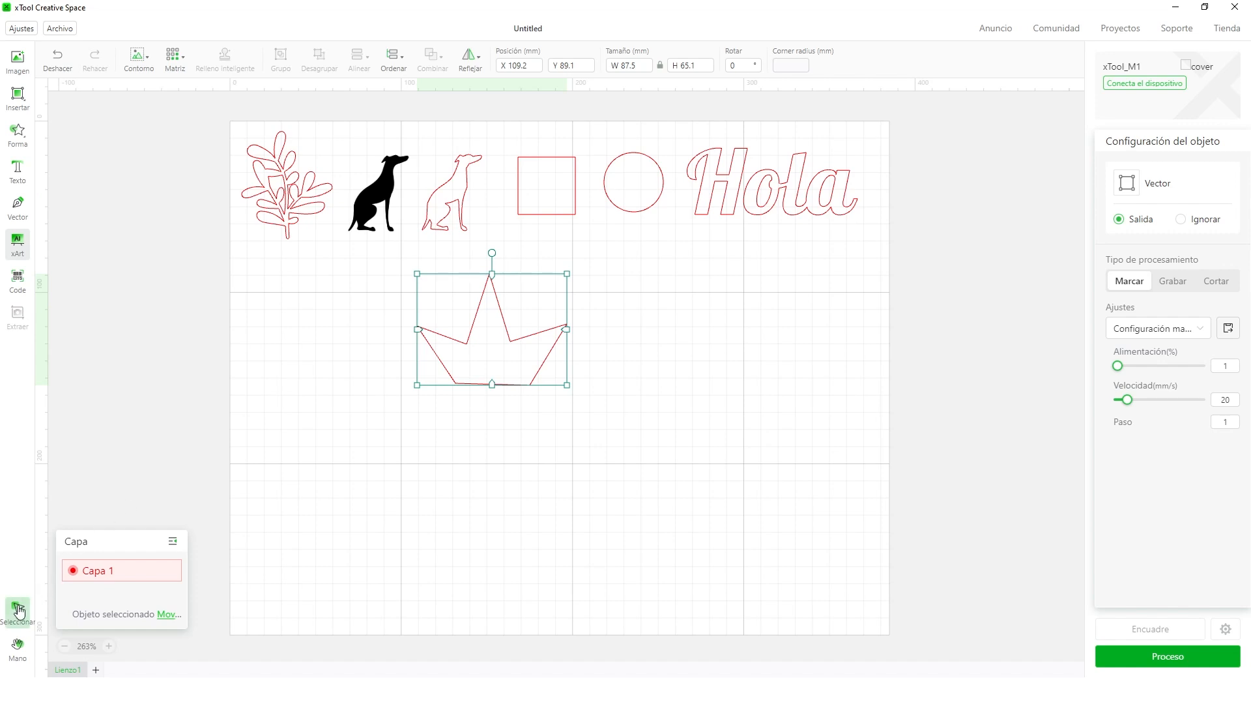
Try panning the canvas with the Hand tool and zooming in and out, and restore the default view
left_click(18, 645)
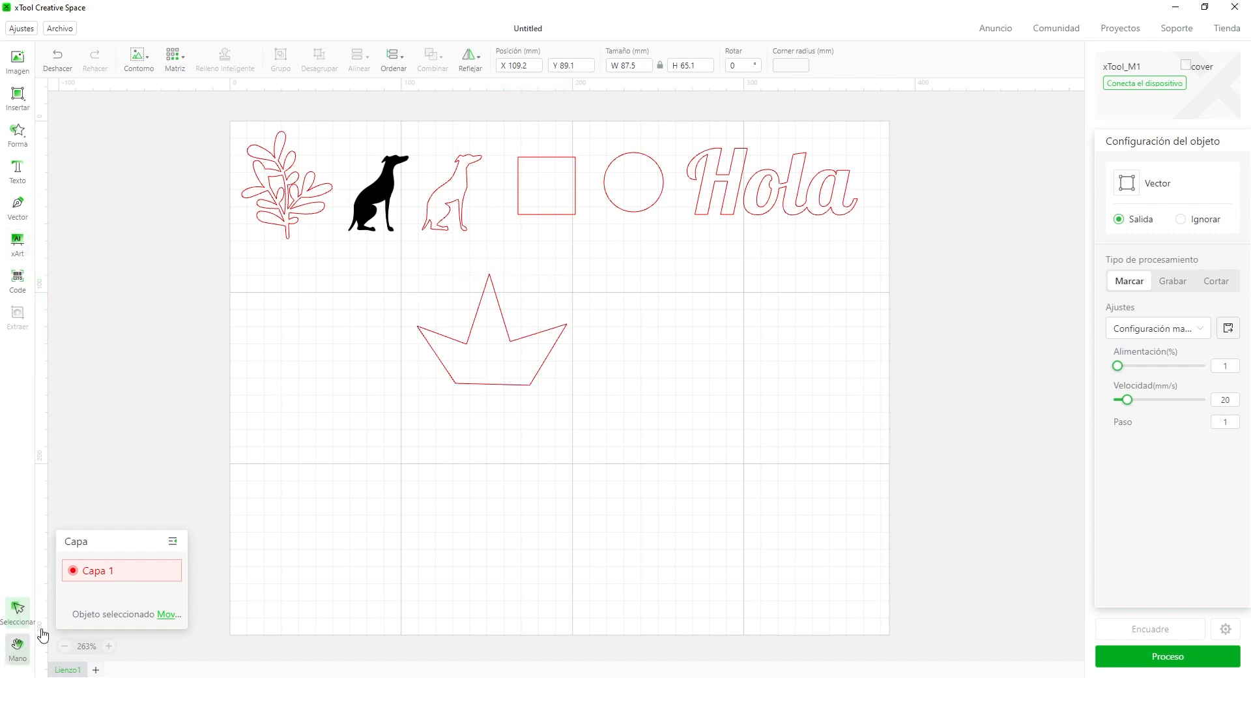
mouse_move(422, 330)
left_mouse_down()
mouse_move(541, 383)
mouse_move(514, 333)
mouse_move(254, 407)
mouse_move(447, 333)
left_mouse_up()
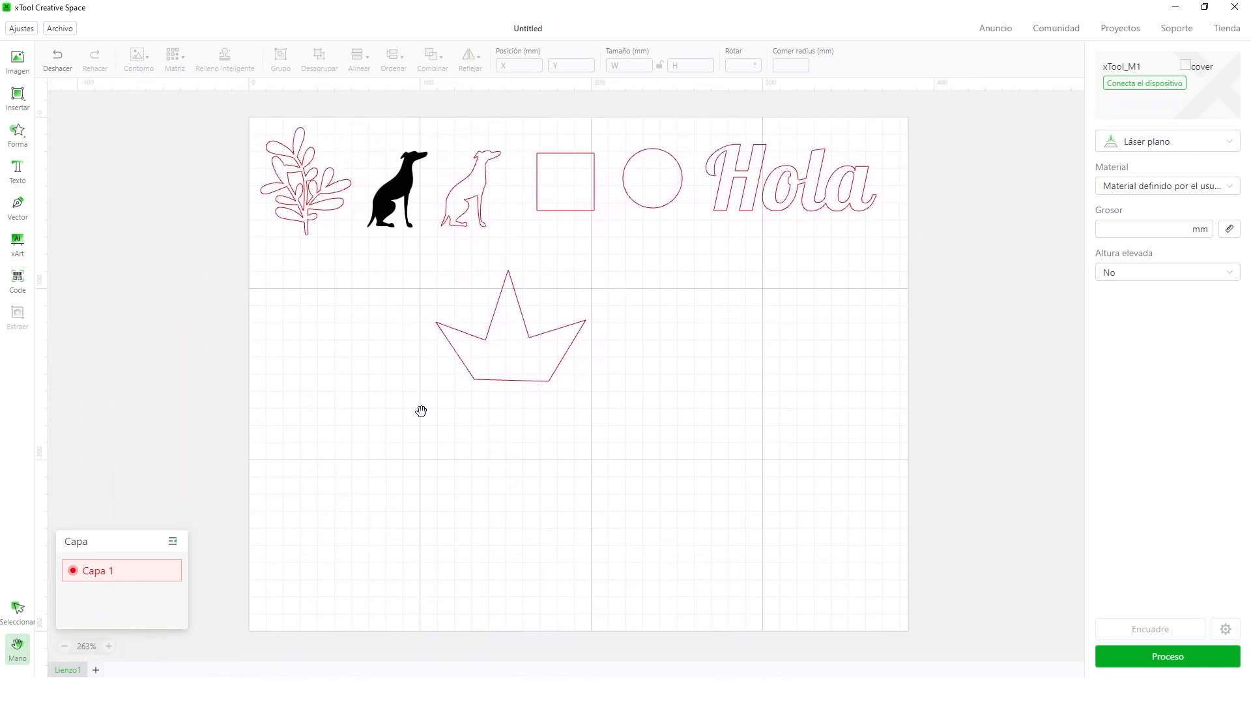
left_click(18, 610)
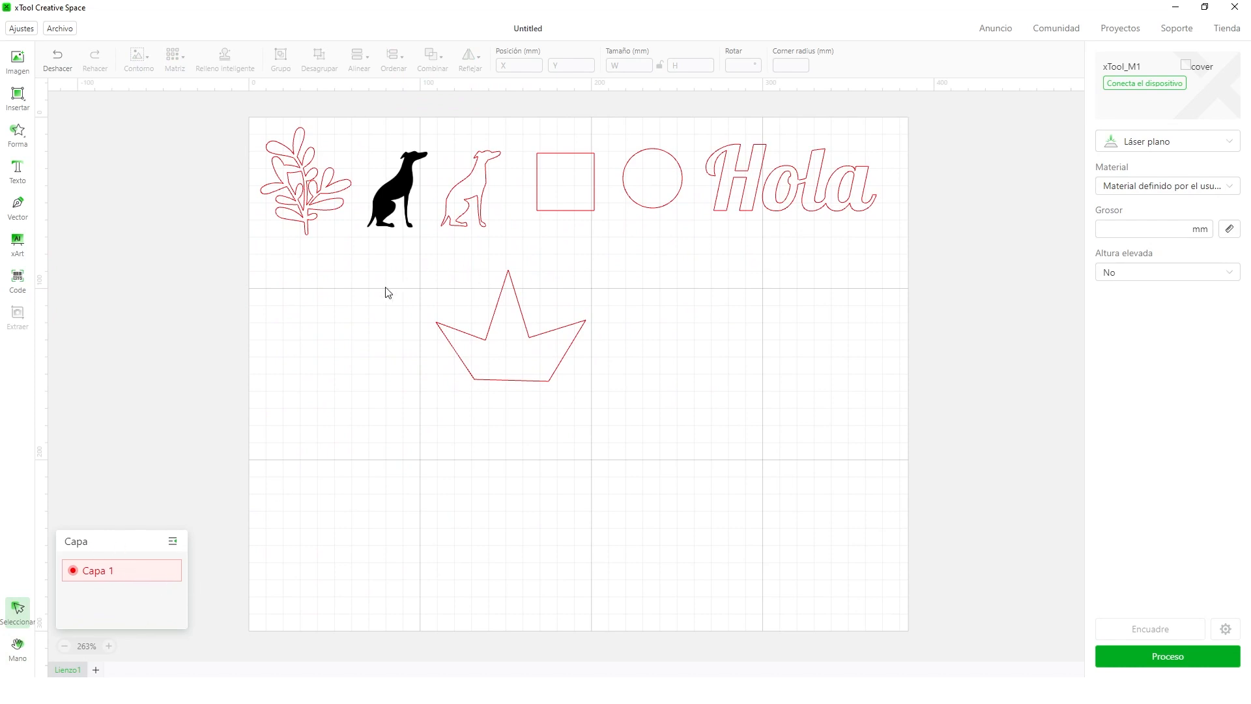
left_click(109, 647)
left_click(110, 646)
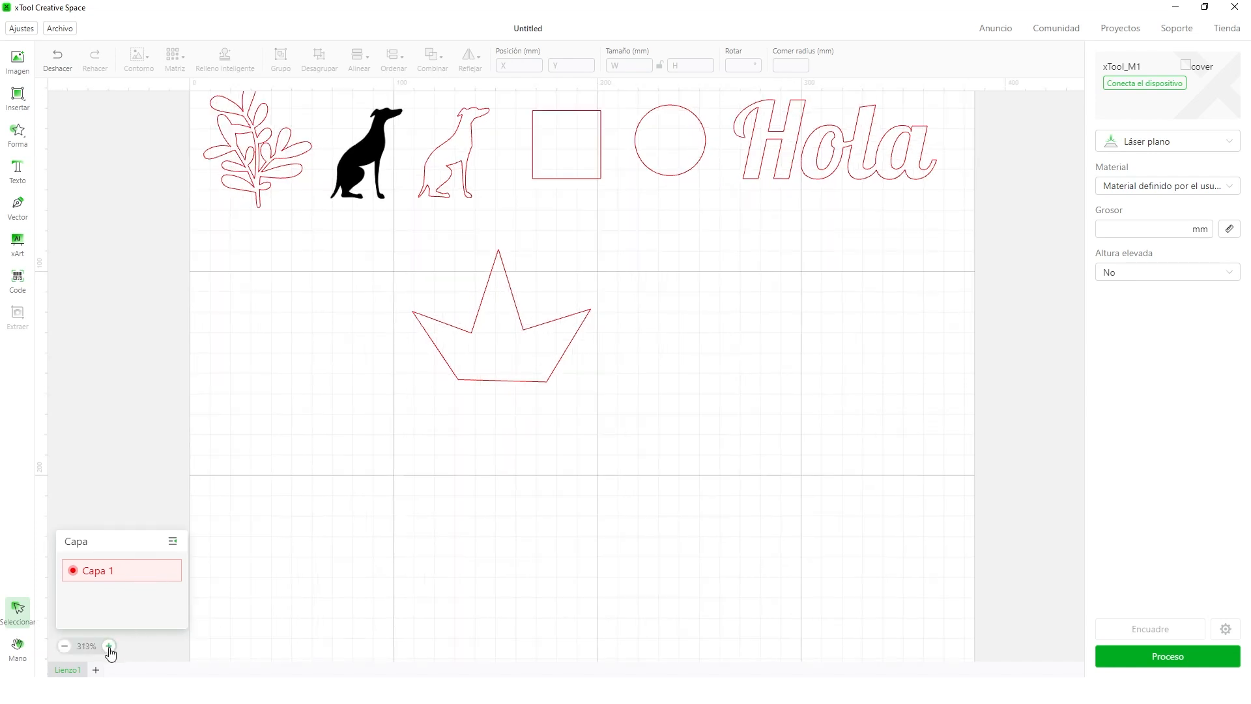
left_click(65, 645)
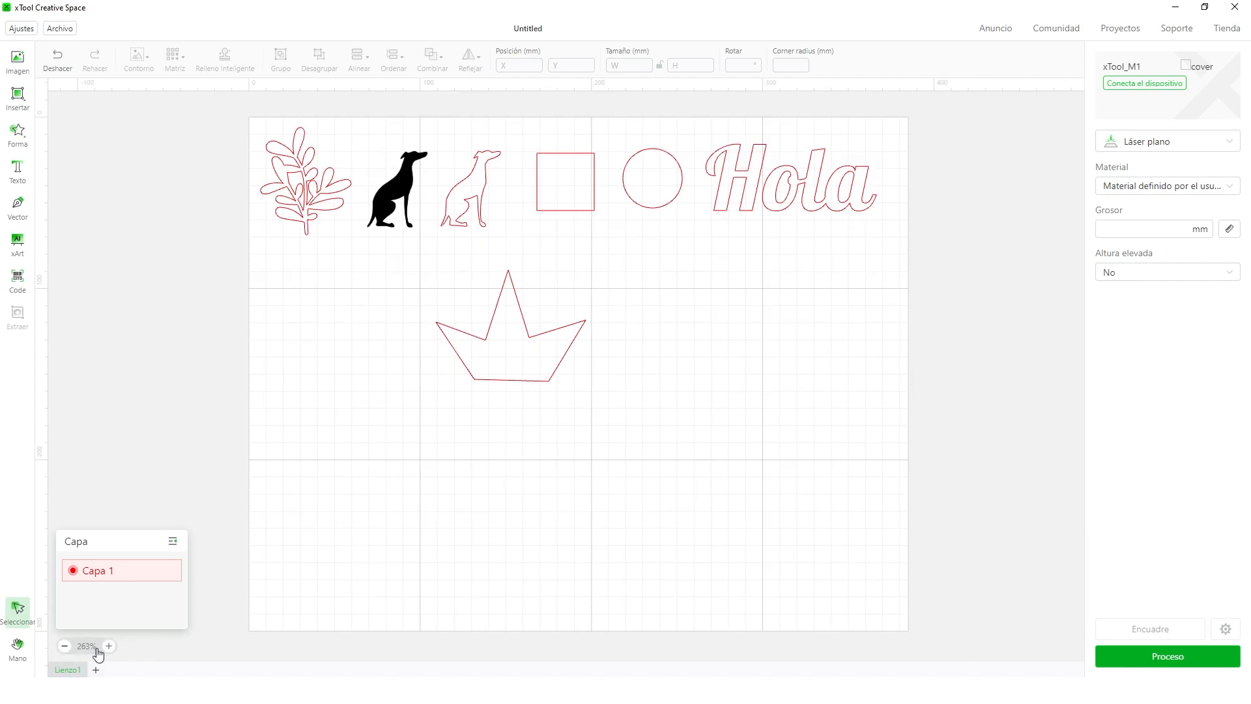
left_click(87, 645)
Try adding a second blank canvas and delete it again
left_click(96, 670)
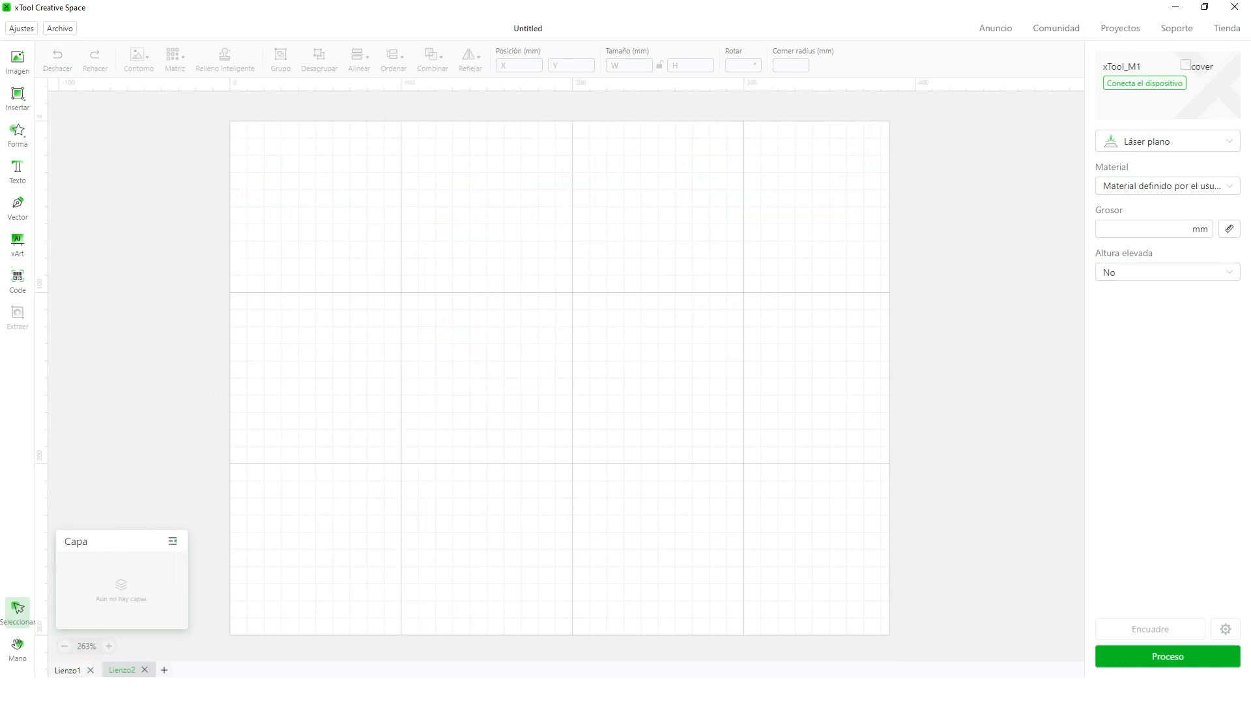
left_click(143, 670)
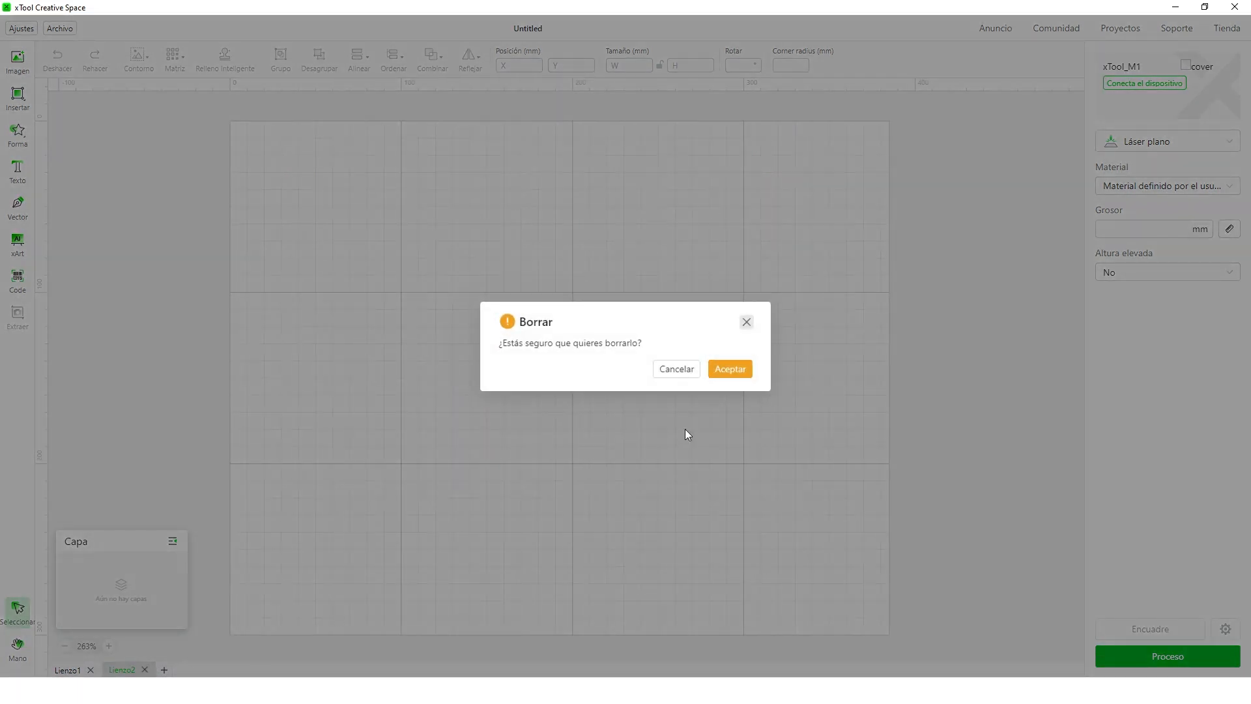
left_click(740, 369)
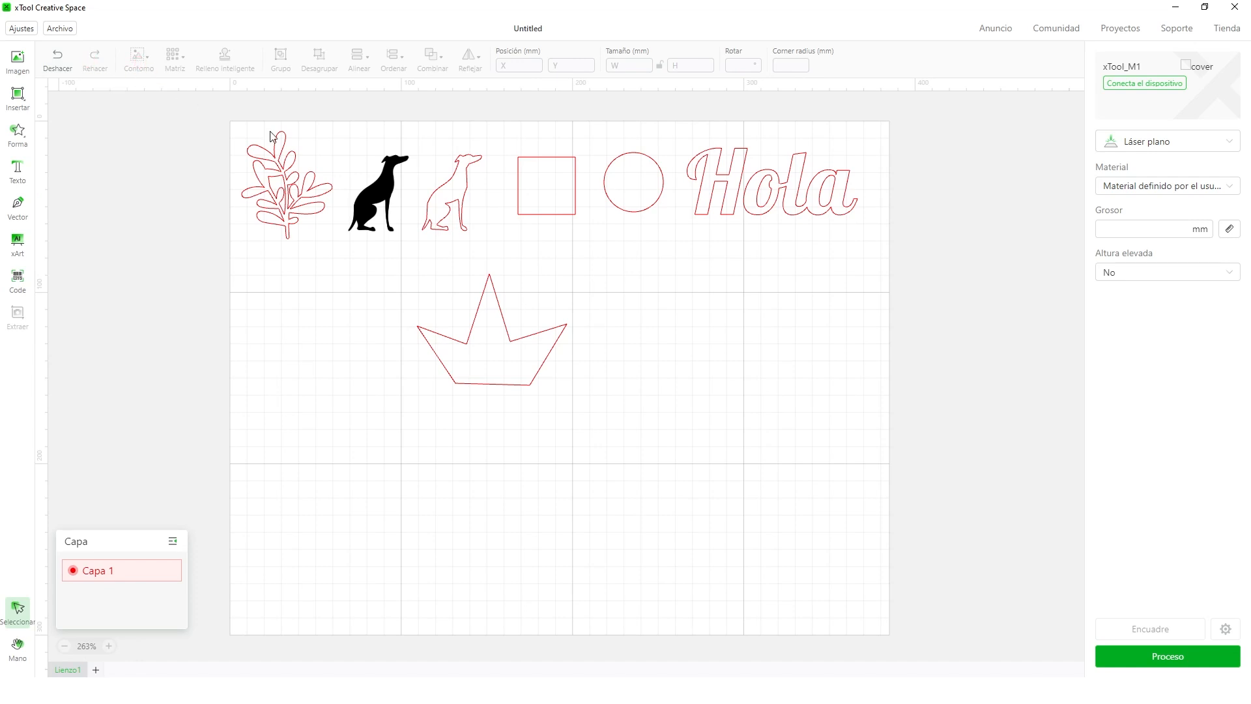
Add an outline around the traced dog vector with an offset distance of 3.2 mm
left_click(454, 206)
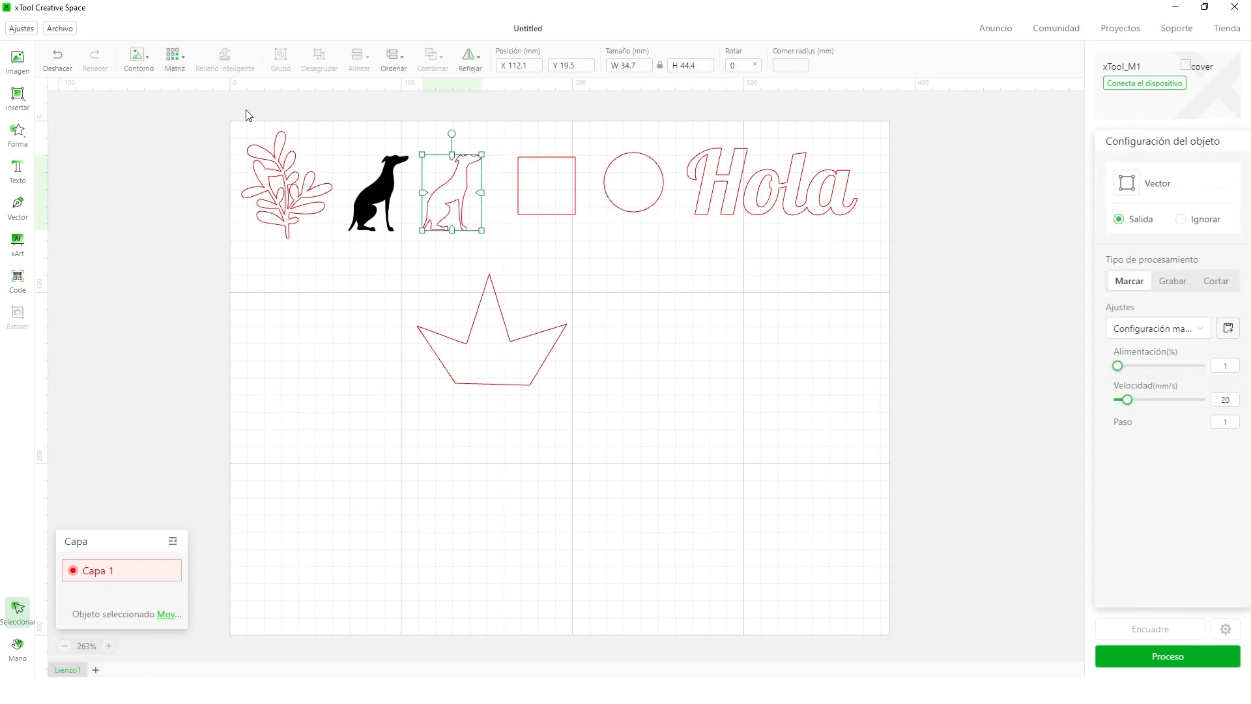
left_click(142, 63)
left_click_drag(146, 144, 123, 150)
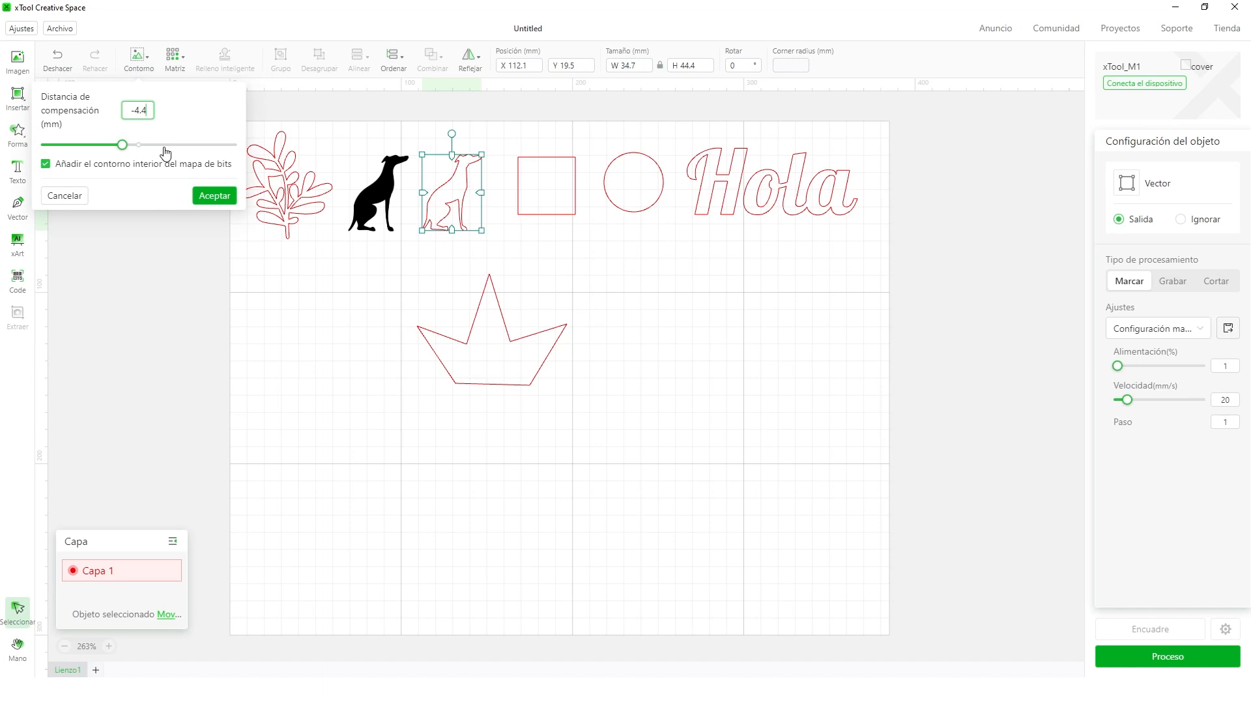
left_click_drag(128, 149, 153, 146)
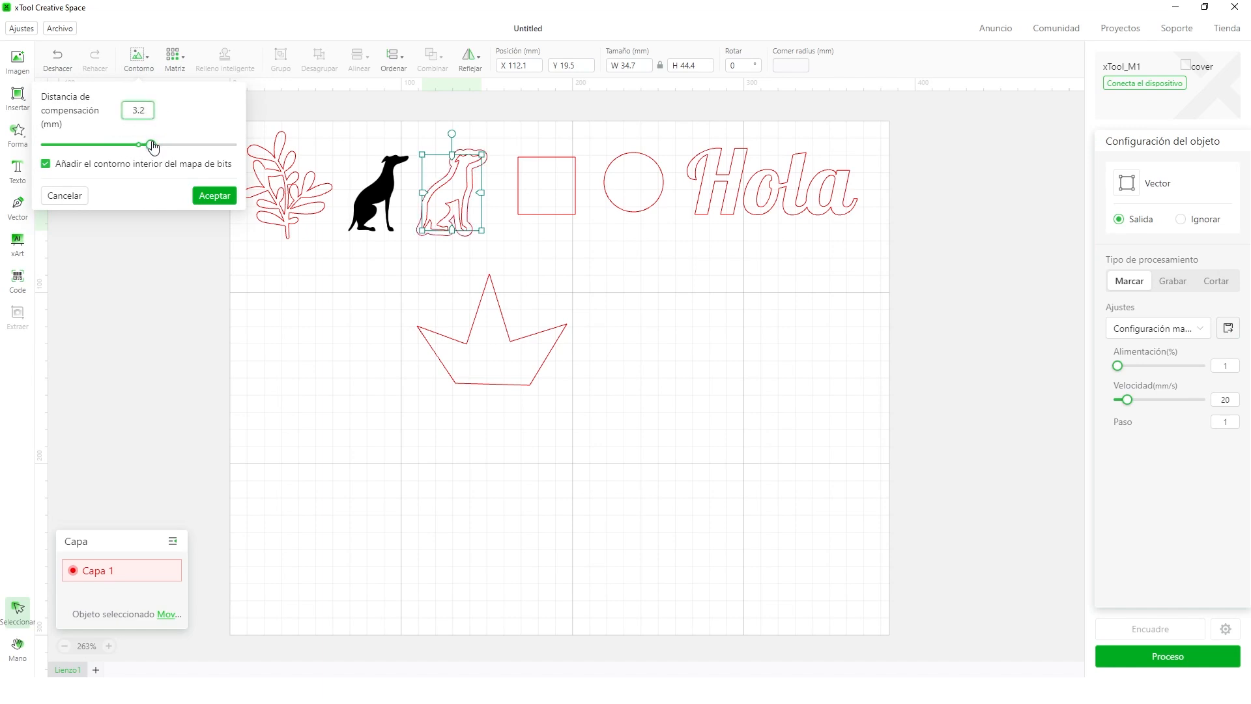
left_click(215, 195)
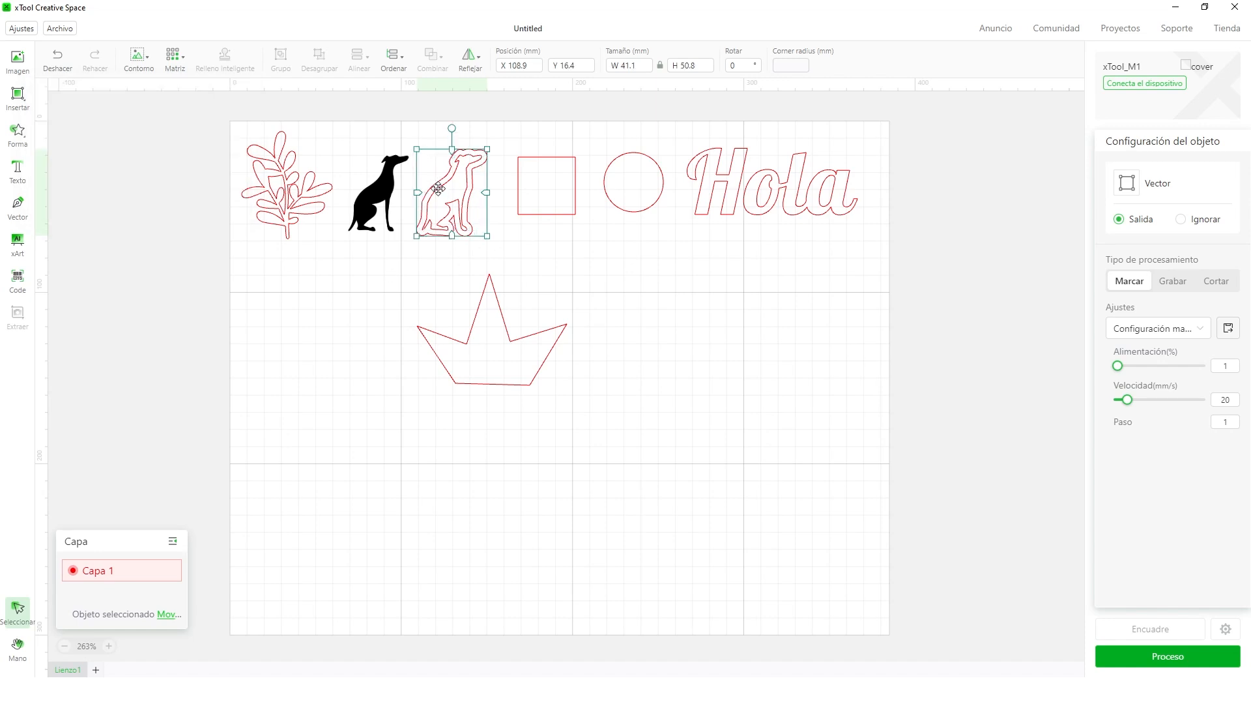
Add an outline around the welded "Hola" word with an offset distance of 2.6 mm
left_click(727, 200)
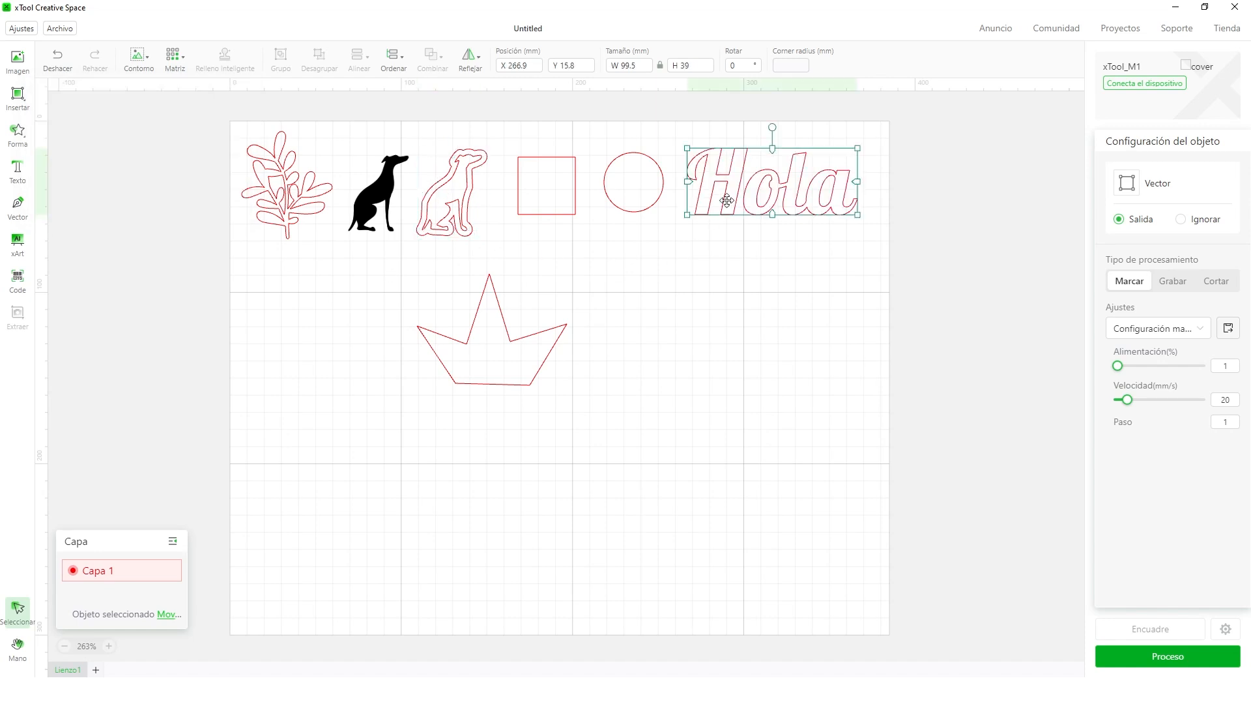
left_click(147, 68)
left_click_drag(146, 142, 154, 144)
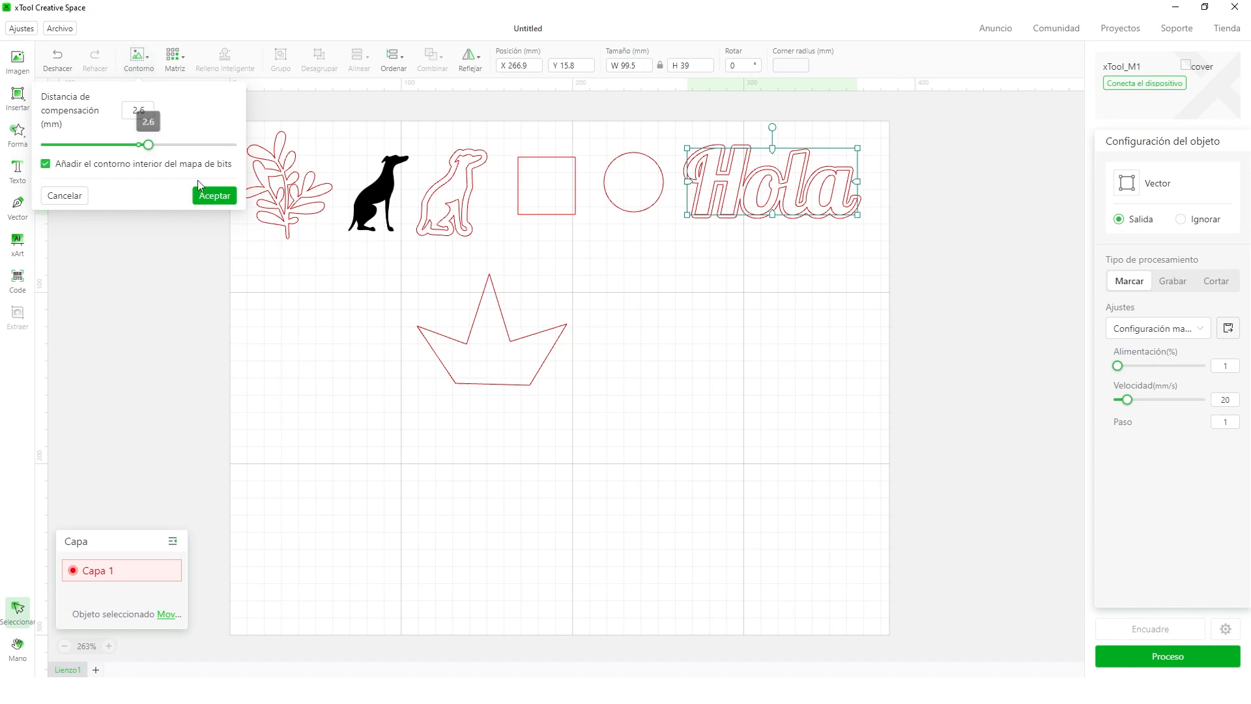
left_click(215, 196)
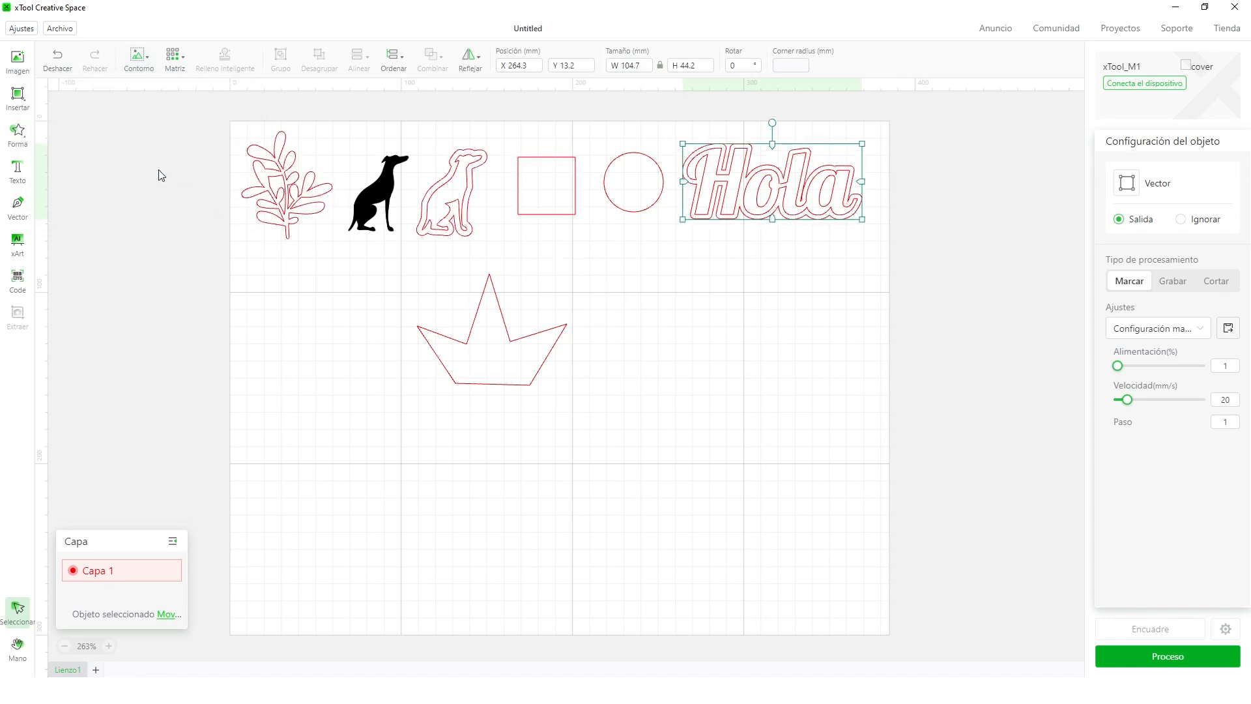
Create a grid array of "Hola" together with its outline, using 1 column, 4 rows and 1 mm spacing
left_click(183, 70)
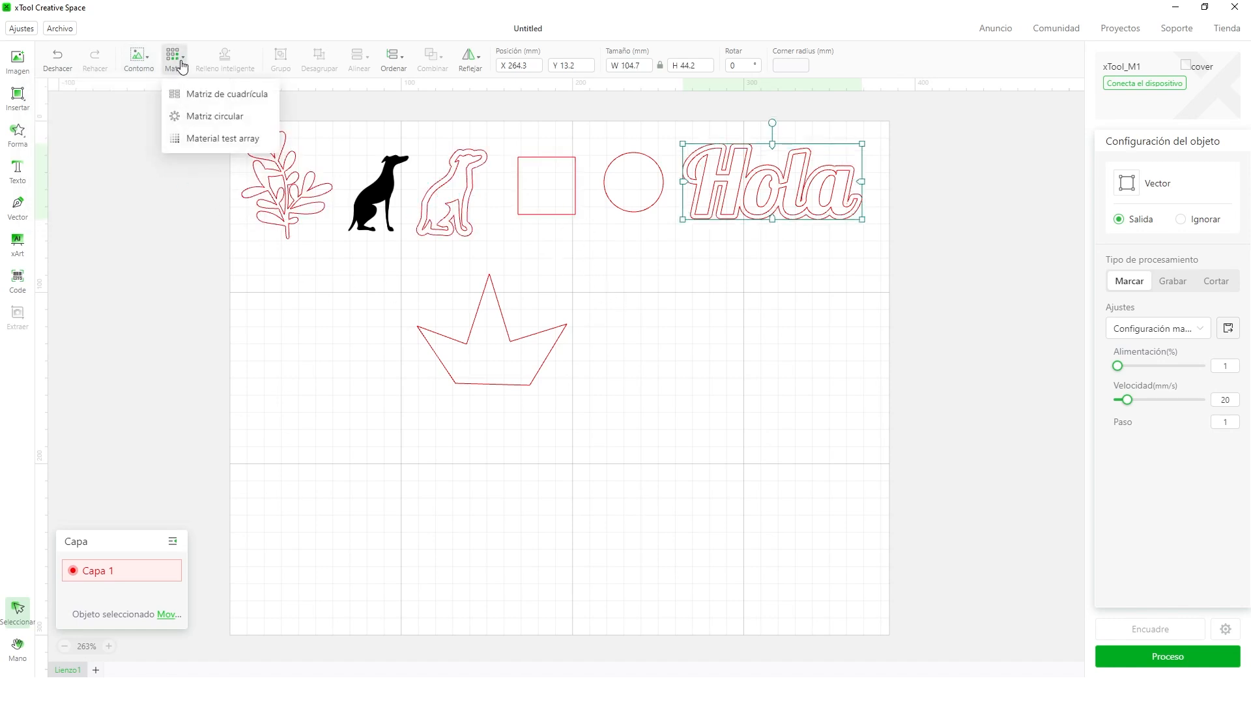
left_click(705, 142)
left_click_drag(706, 142, 869, 248)
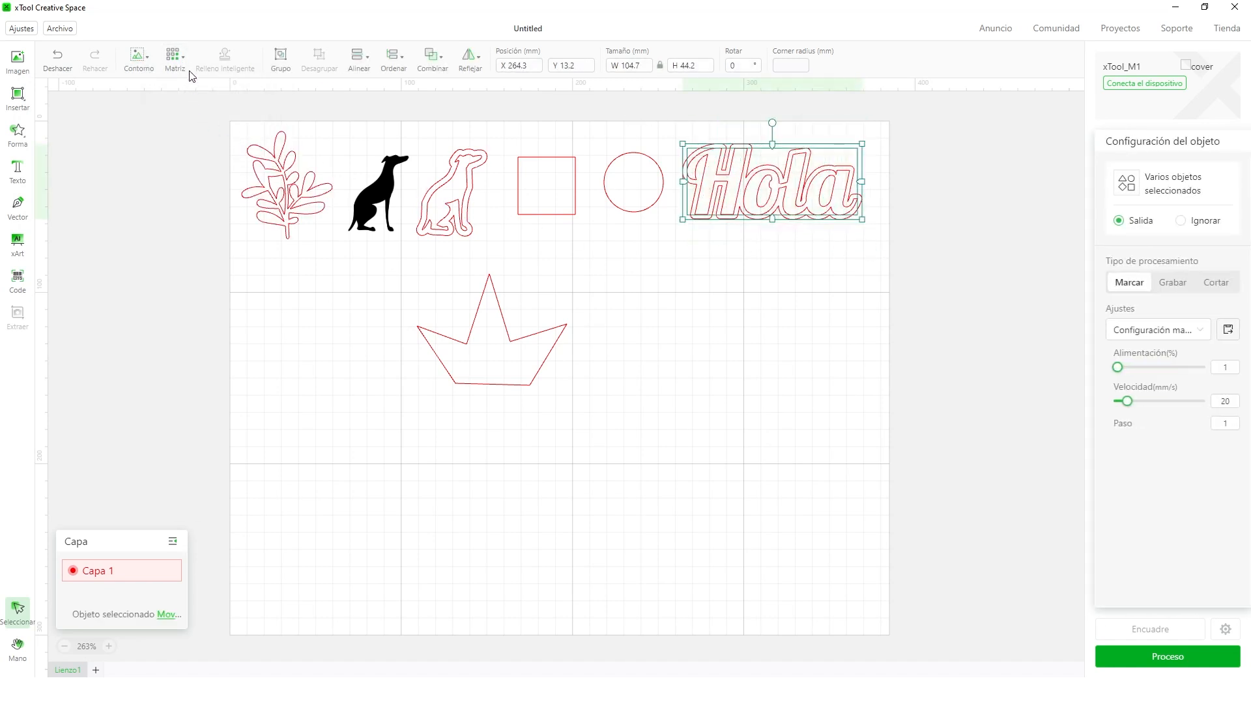
left_click(176, 60)
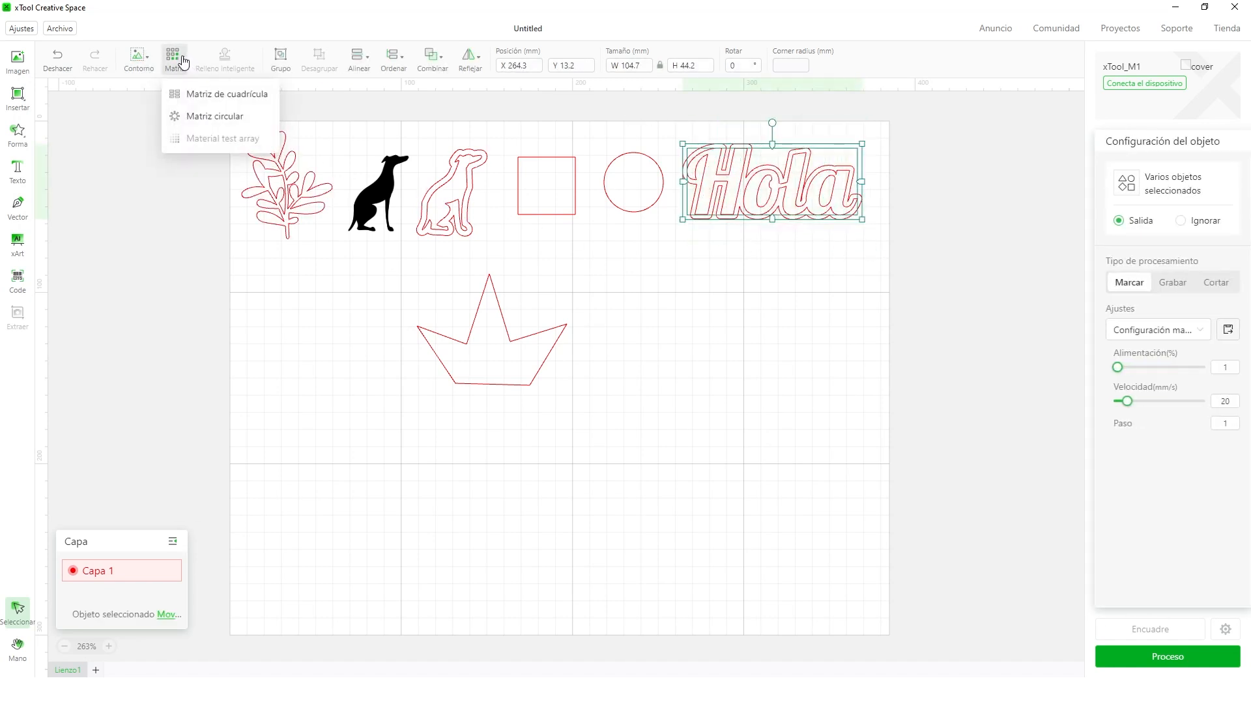
left_click(177, 99)
left_click(598, 337)
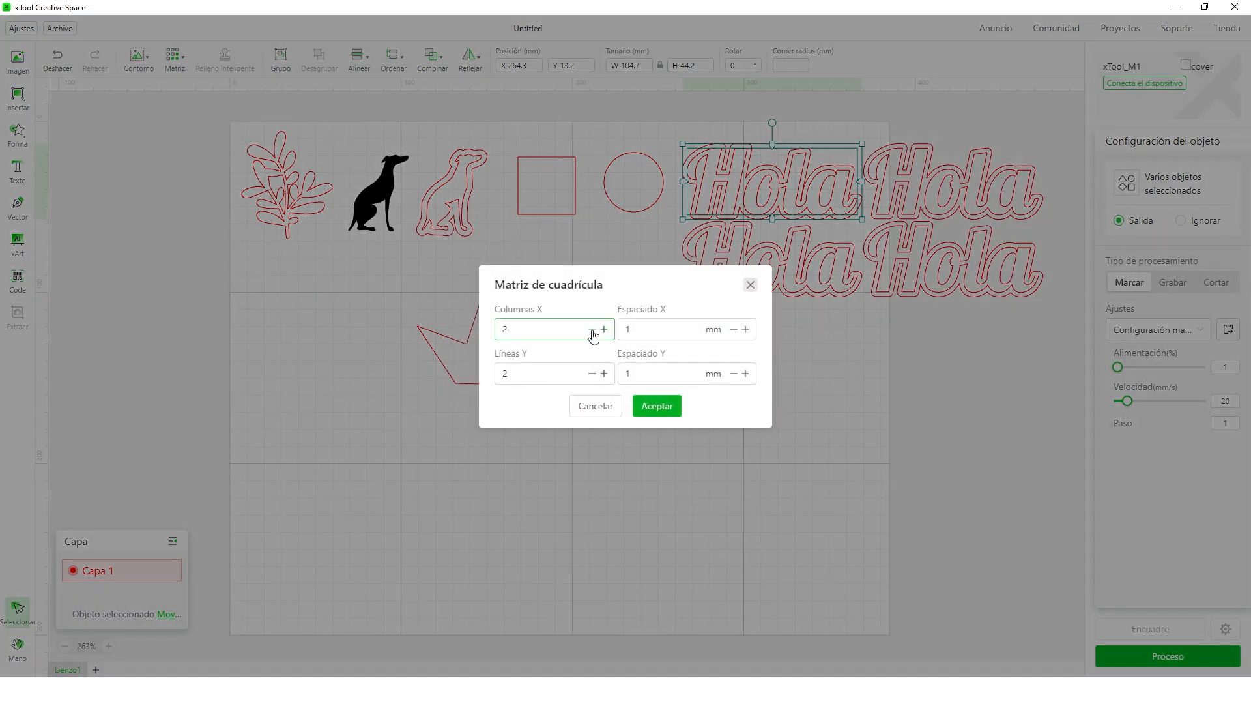
left_click(592, 331)
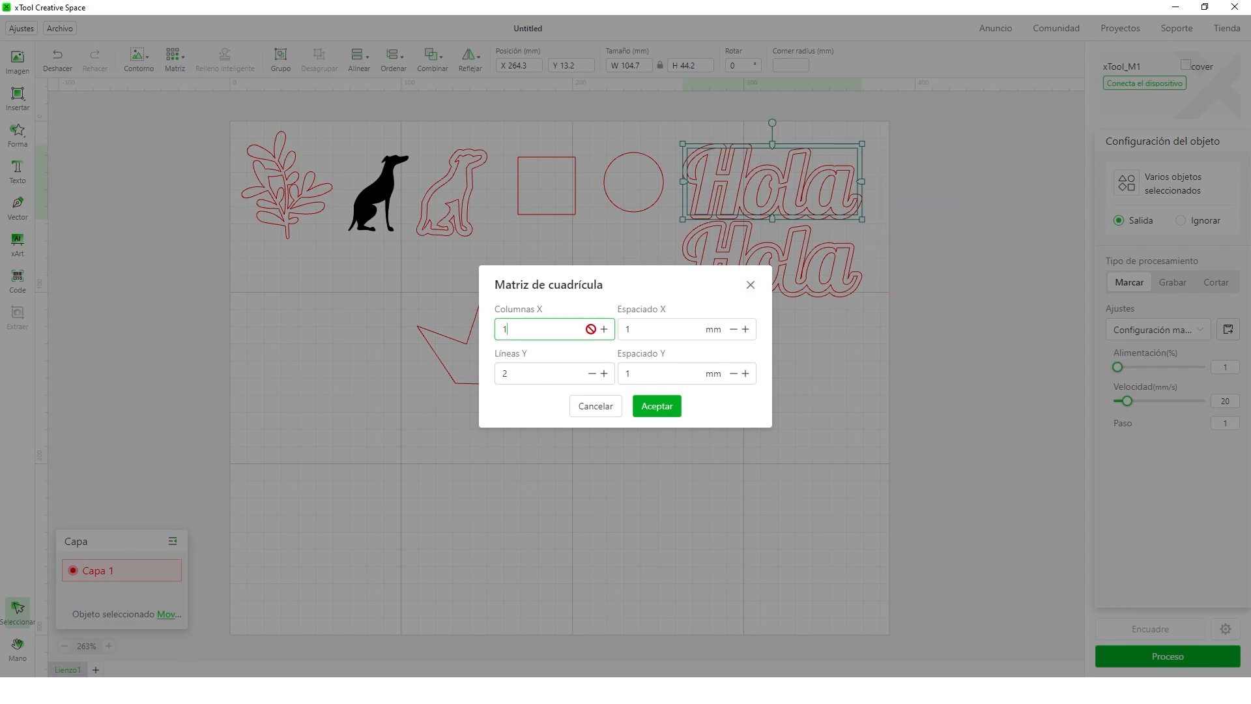
left_click(604, 375)
left_click(604, 374)
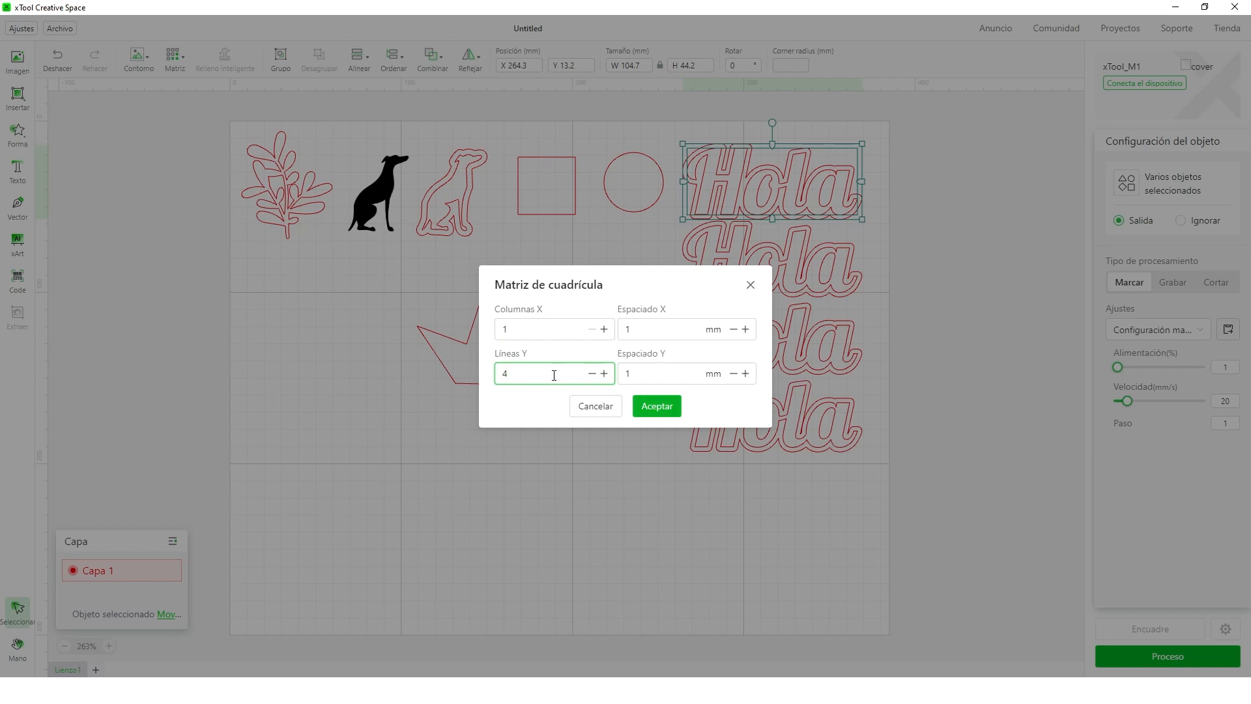
left_click(658, 406)
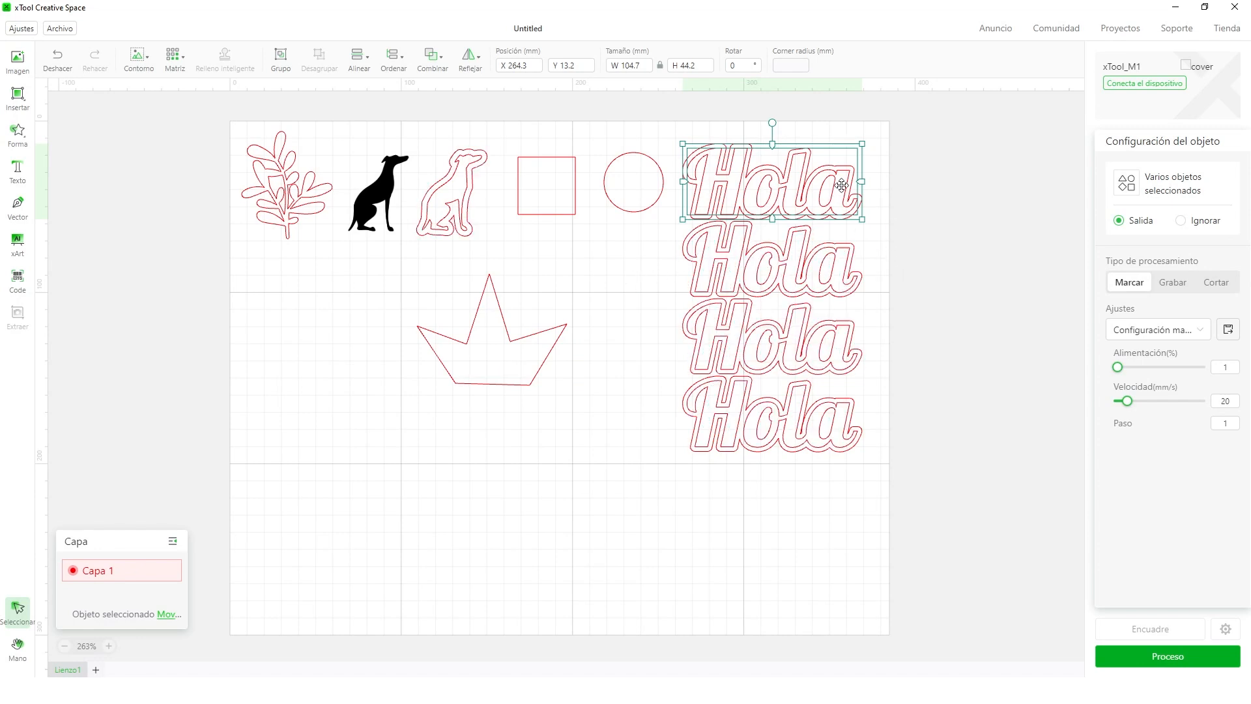
Delete the three lower copies of the outlined "Hola" word, keeping only the top one
left_click_drag(894, 248, 651, 464)
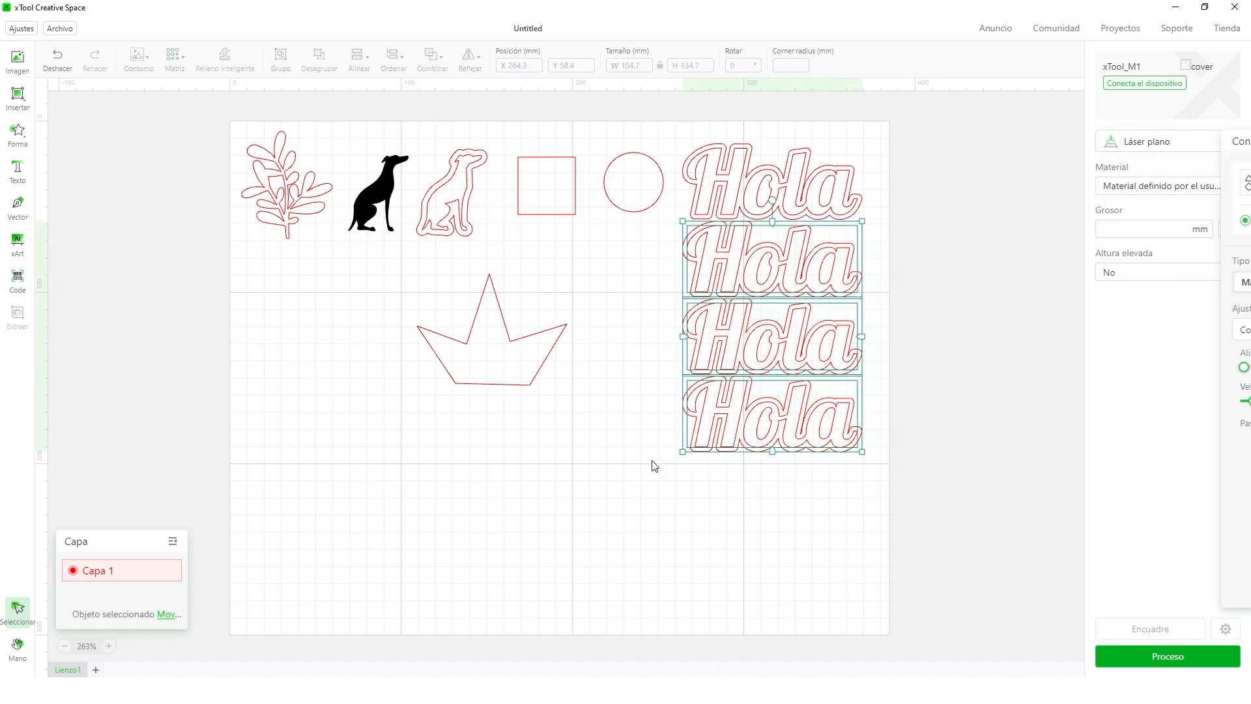
key("Delete")
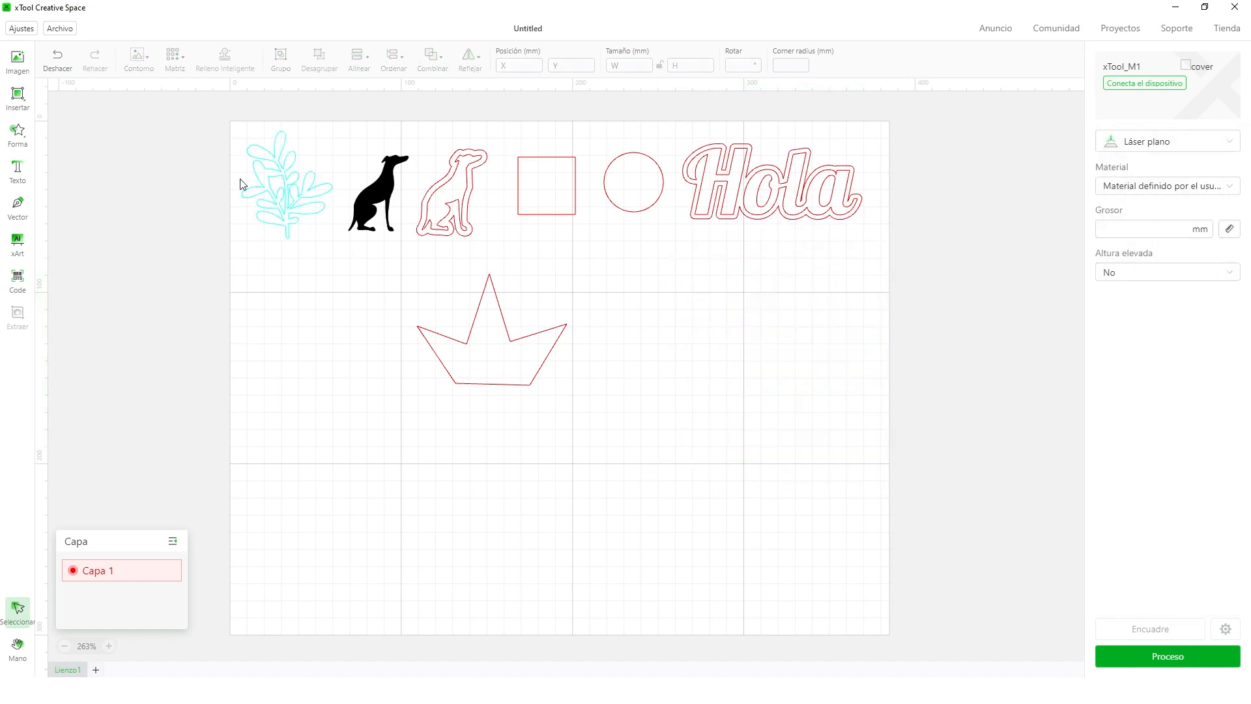
left_click(519, 187)
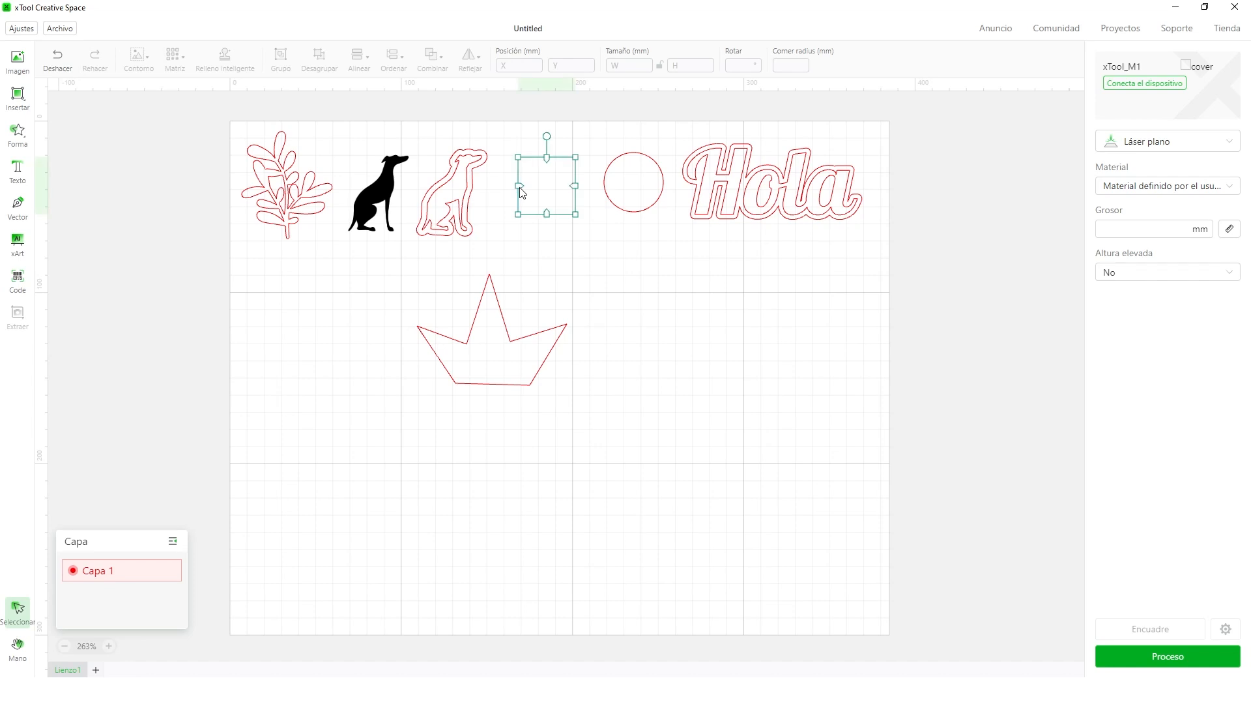
left_click(503, 223)
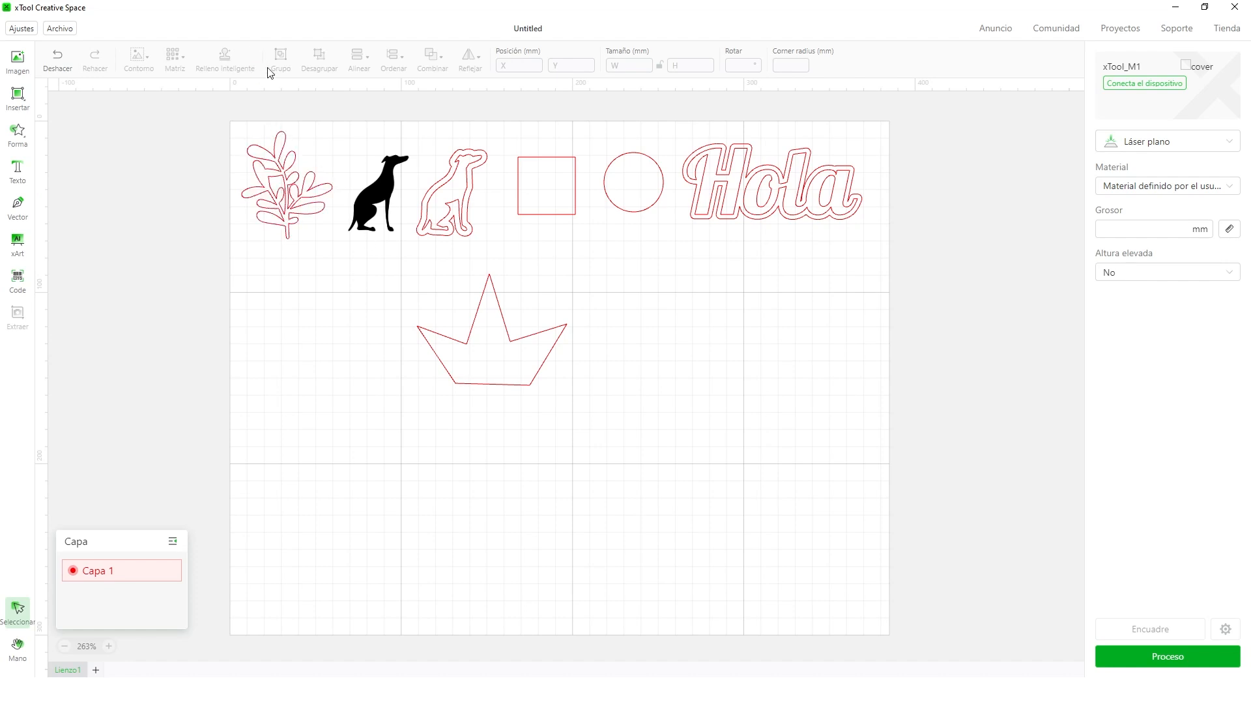
Group the traced dog vector with its outline, move it slightly, and ungroup the two objects again
left_click_drag(440, 115, 487, 232)
left_click(490, 144)
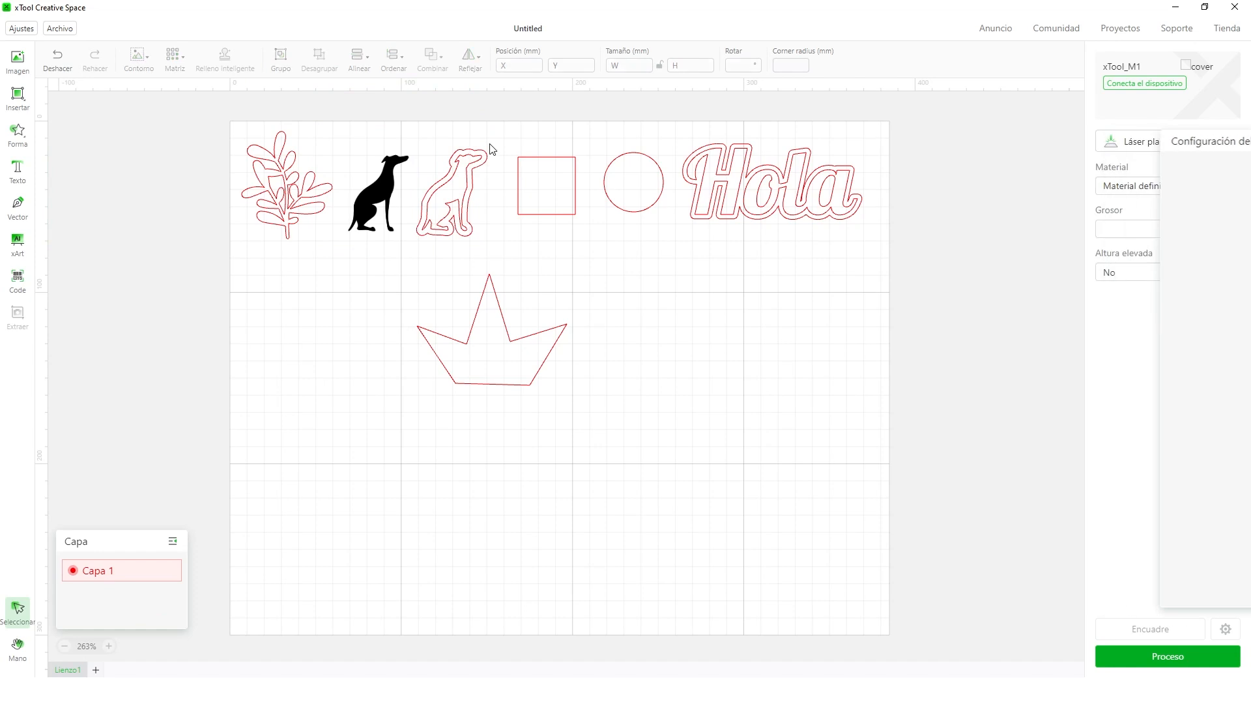
left_click(486, 156)
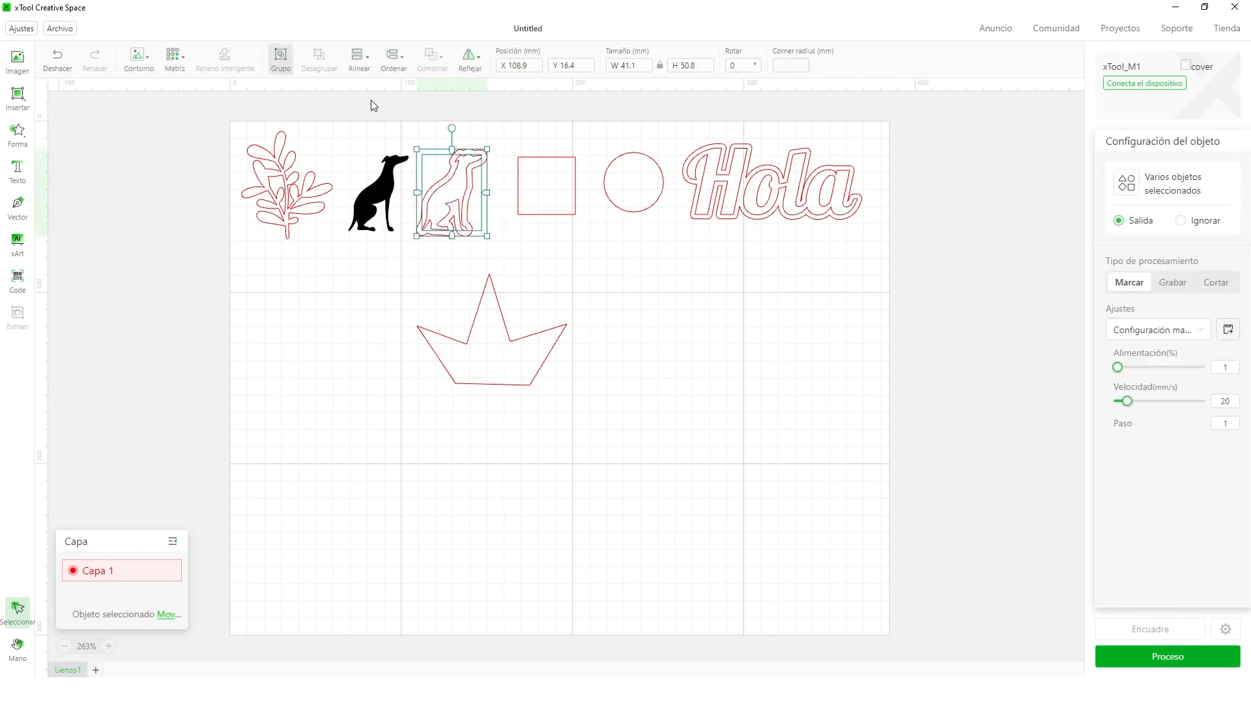
left_click_drag(453, 202, 463, 204)
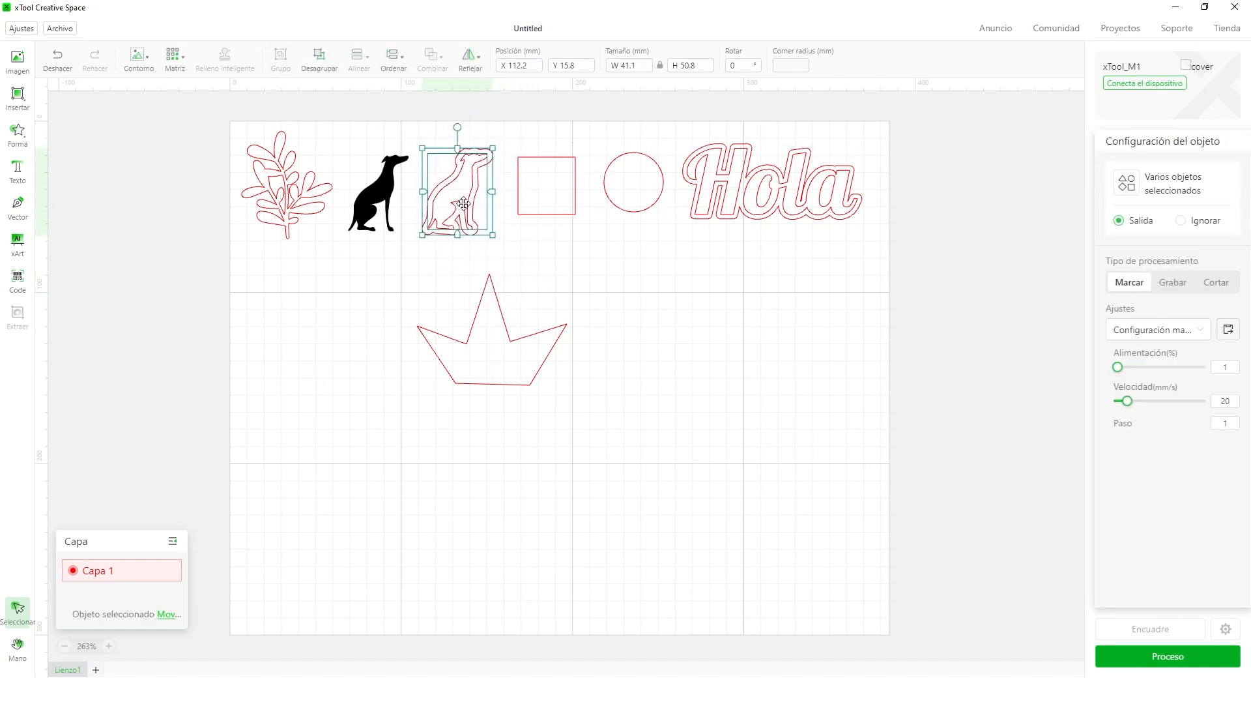
left_click(319, 58)
Align the square and the circle with each other on both their horizontal and vertical centres
left_click(359, 60)
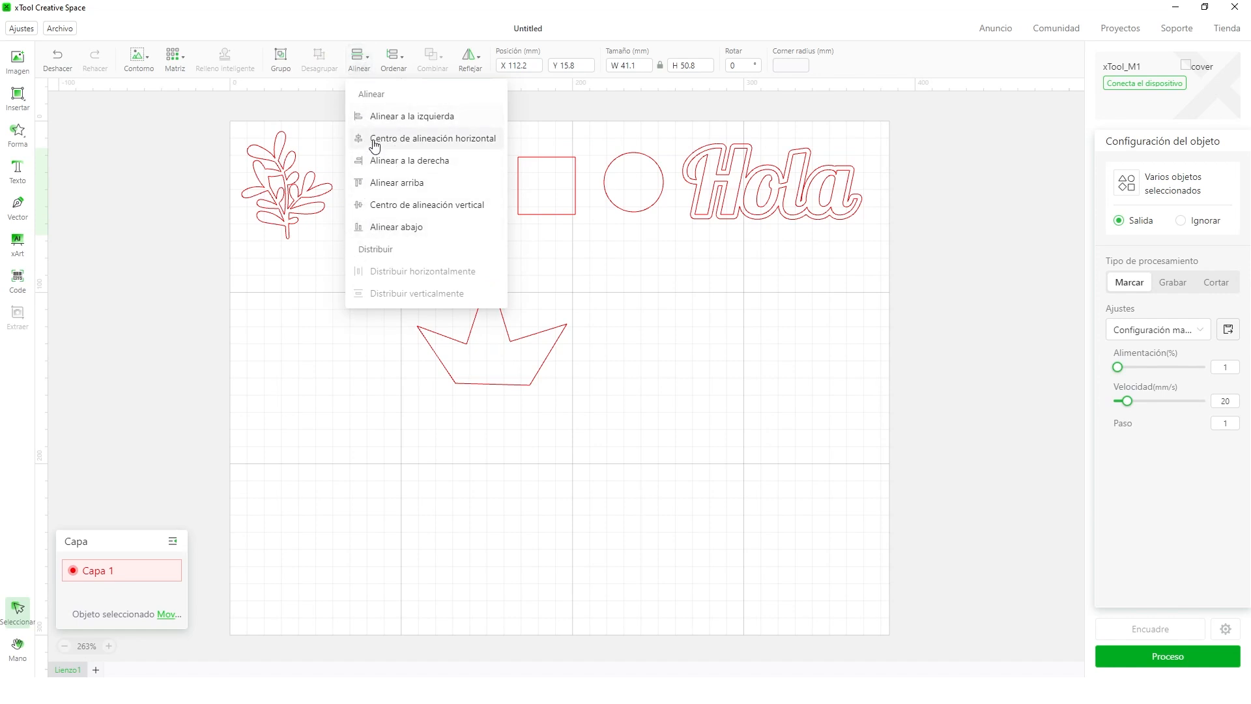
left_click_drag(528, 117, 636, 223)
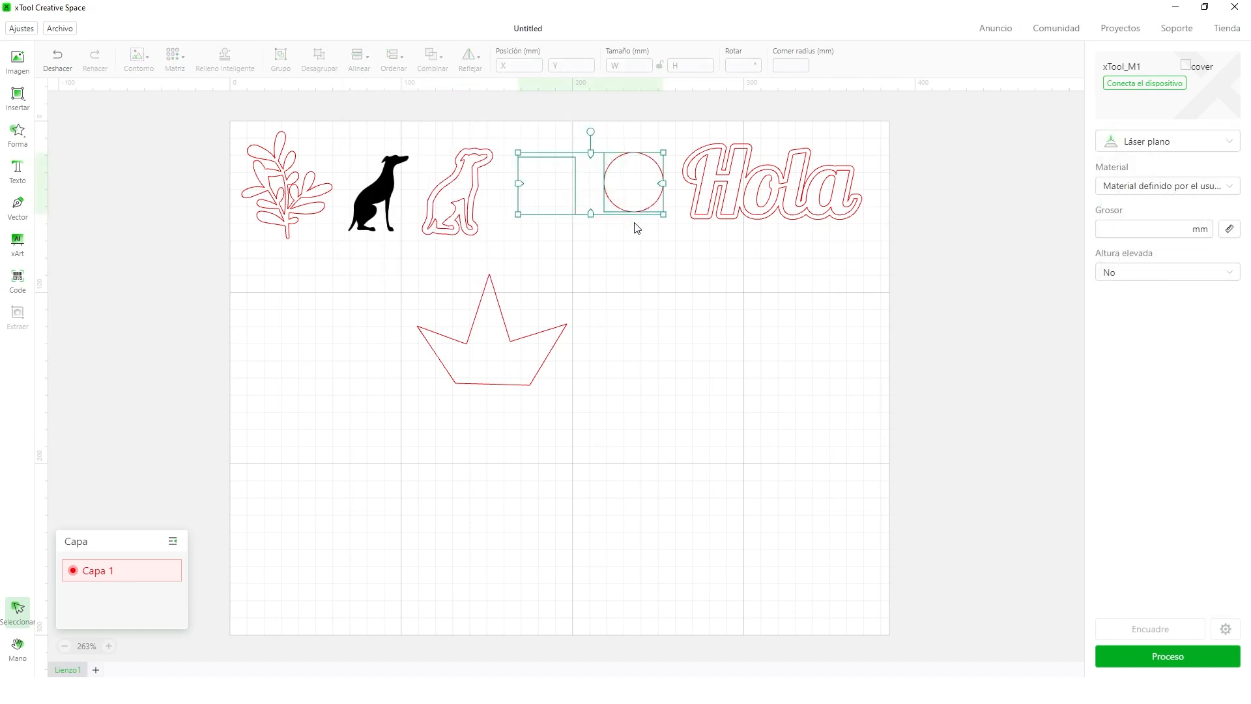
left_click(358, 58)
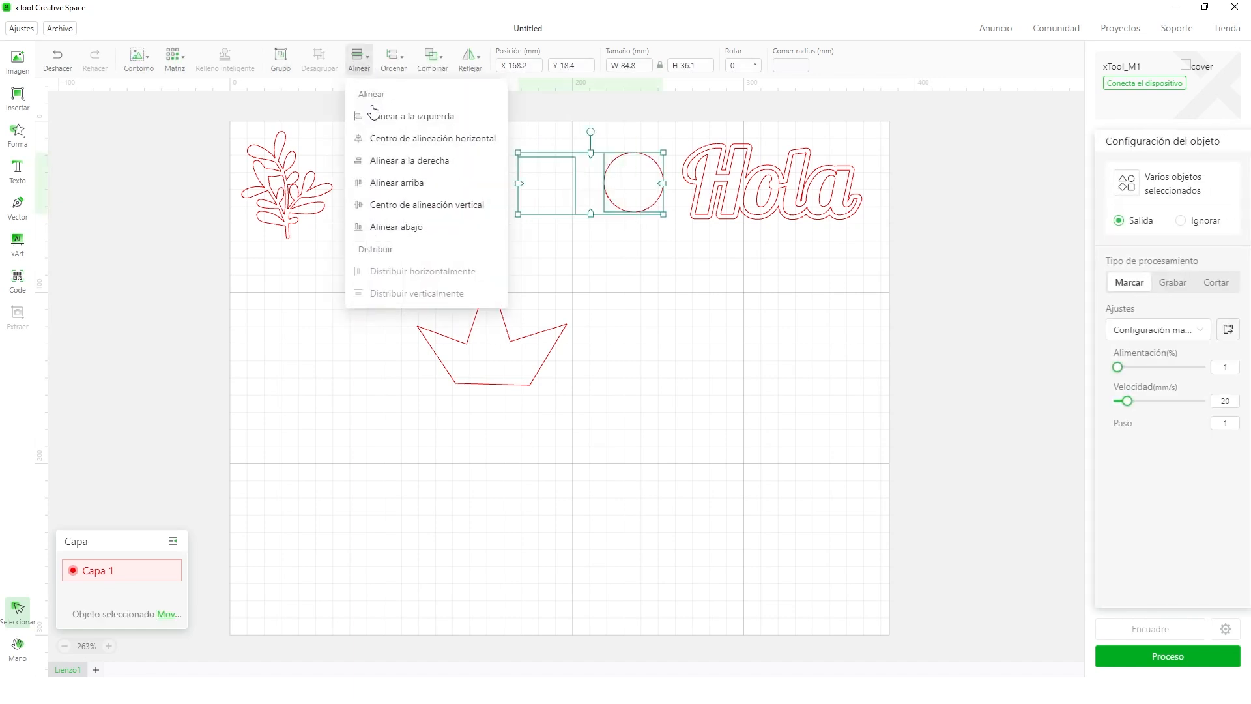
left_click(389, 145)
left_click(358, 57)
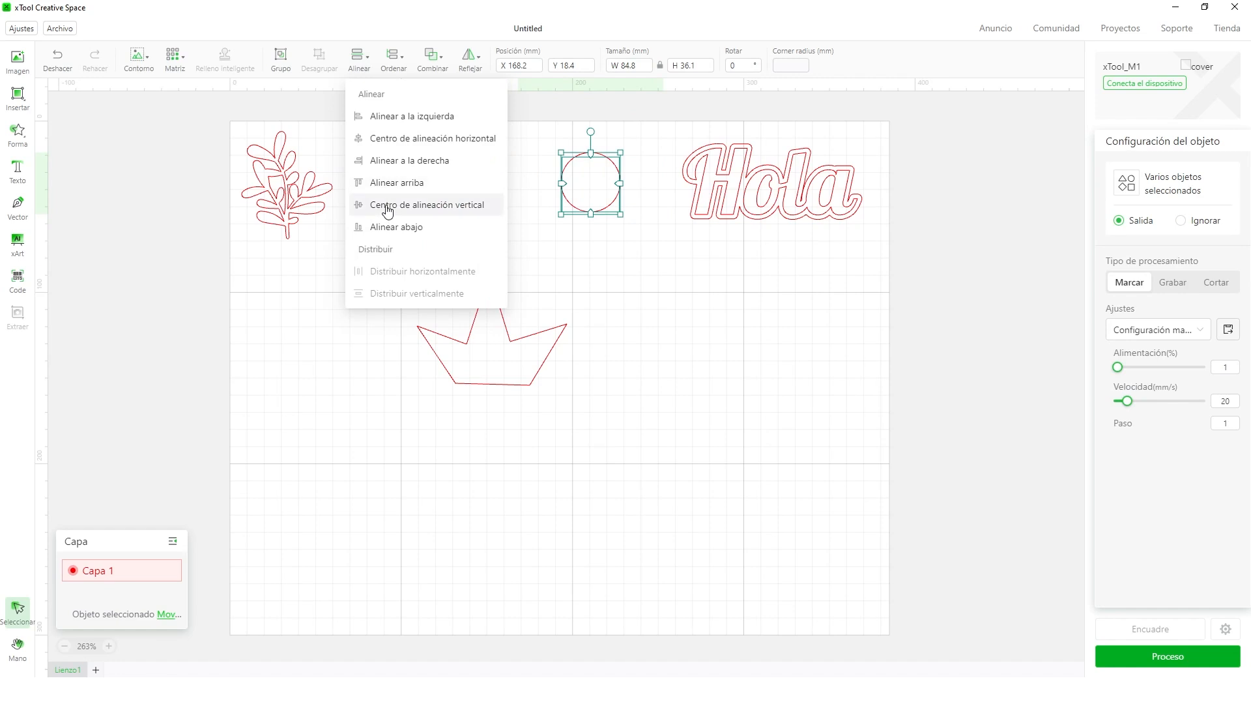
left_click(388, 204)
left_click(643, 308)
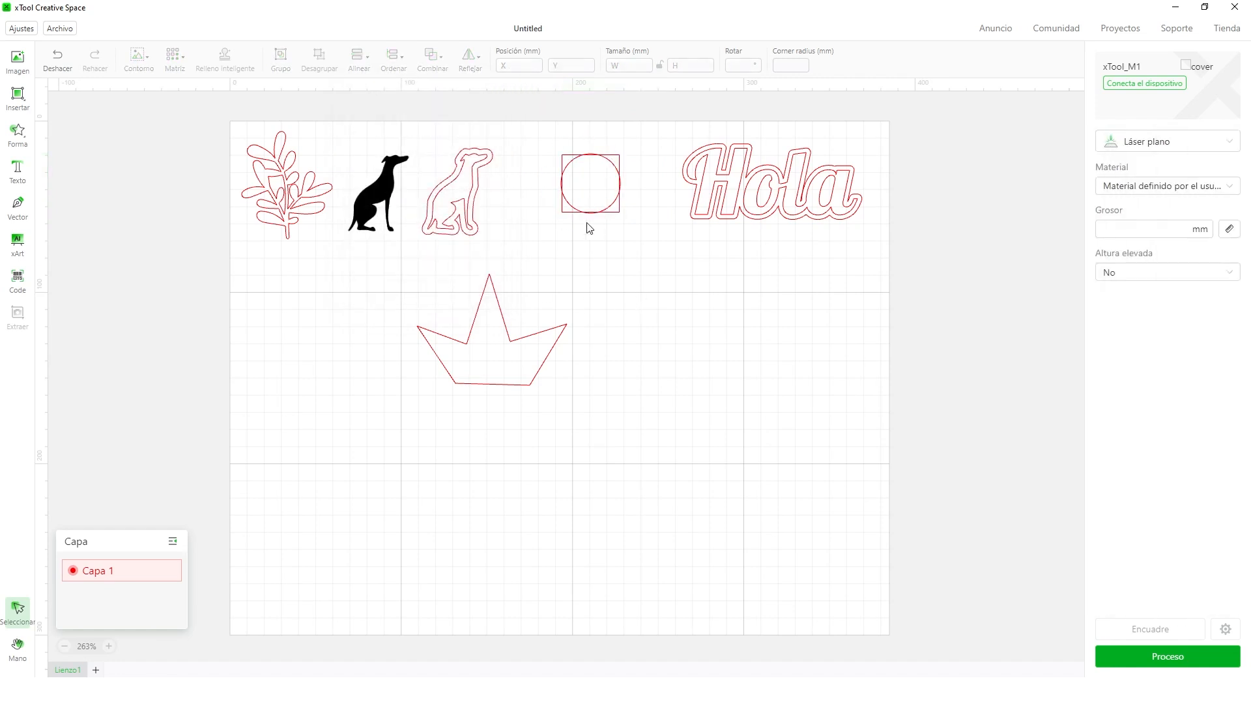
Bring the inner traced dog vector to the front of the stacking order
left_click_drag(559, 112, 622, 217)
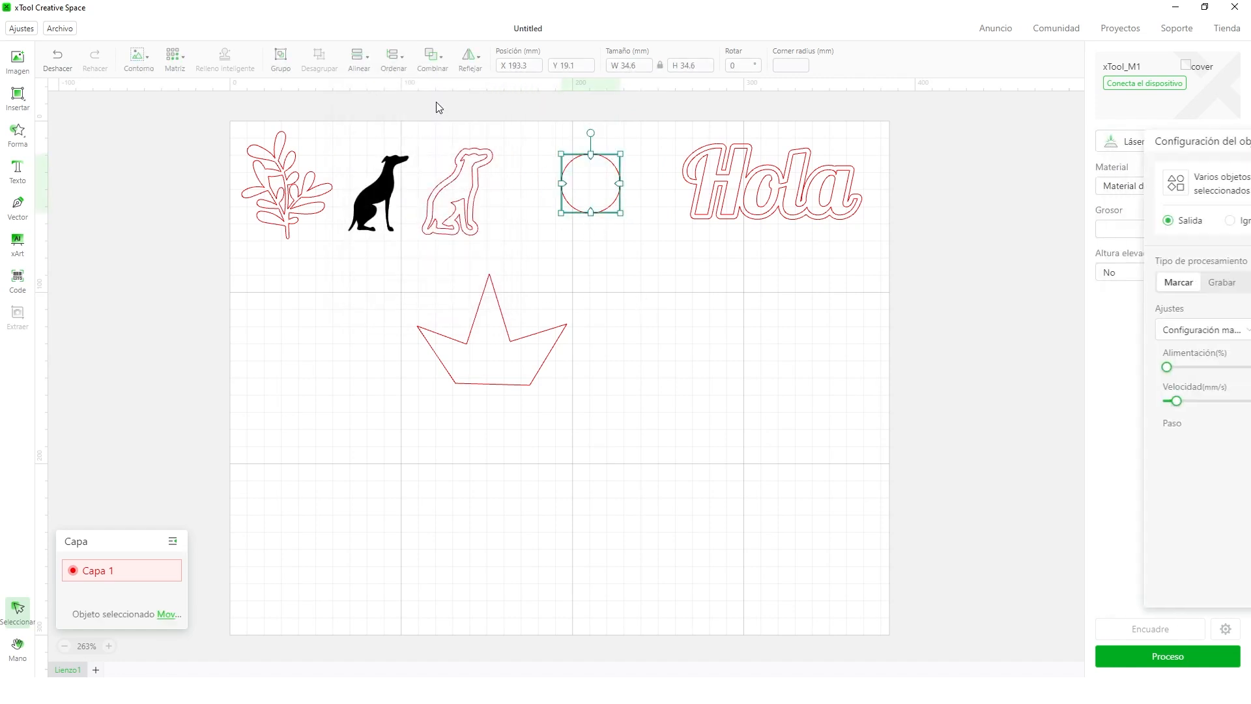
left_click(402, 63)
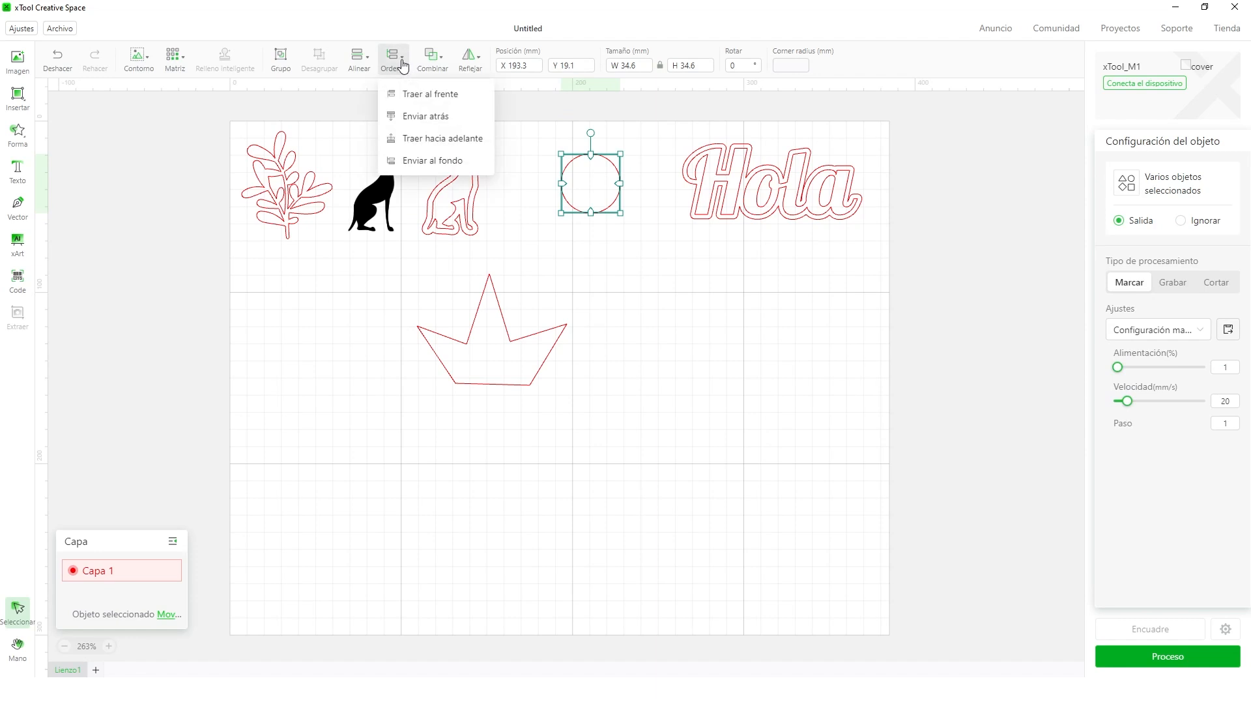
left_click(447, 195)
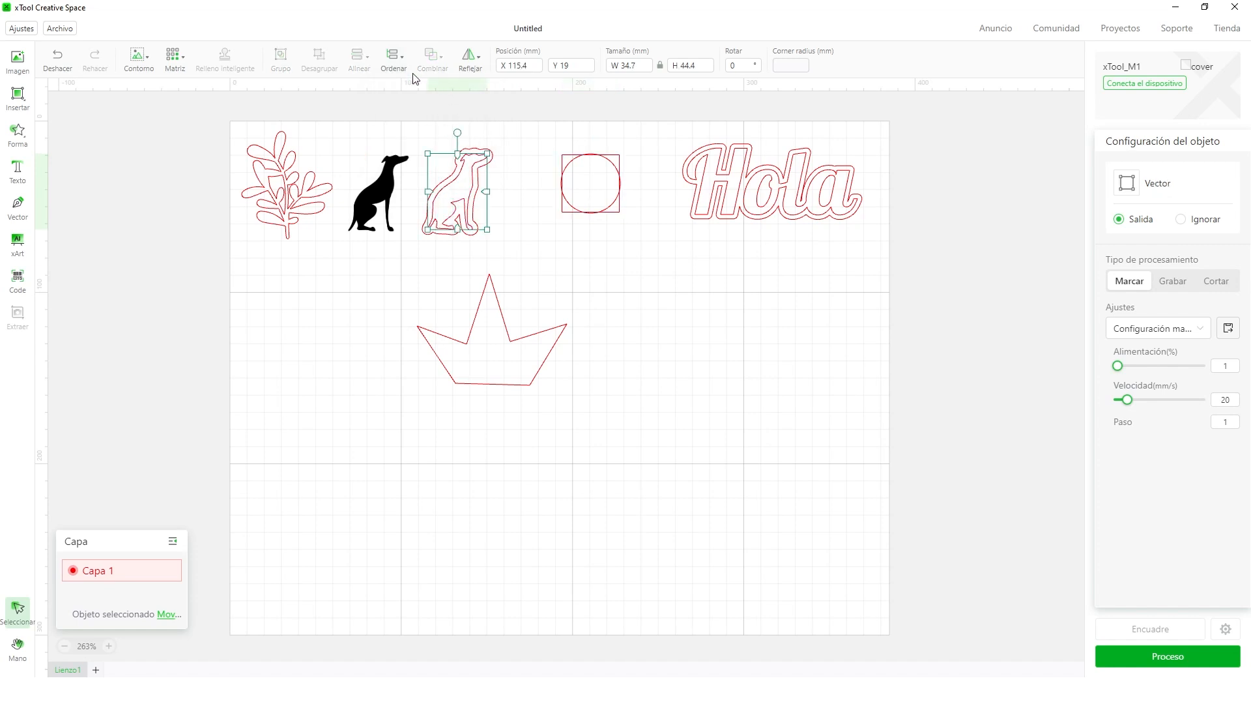
left_click(395, 62)
left_click(425, 94)
Move the square straight down so it overlaps only the lower half of the circle
left_click(534, 136)
left_click_drag(564, 169, 564, 190)
Try uniting the overlapping circle and square into one shape, and undo the union
left_click_drag(635, 130, 556, 246)
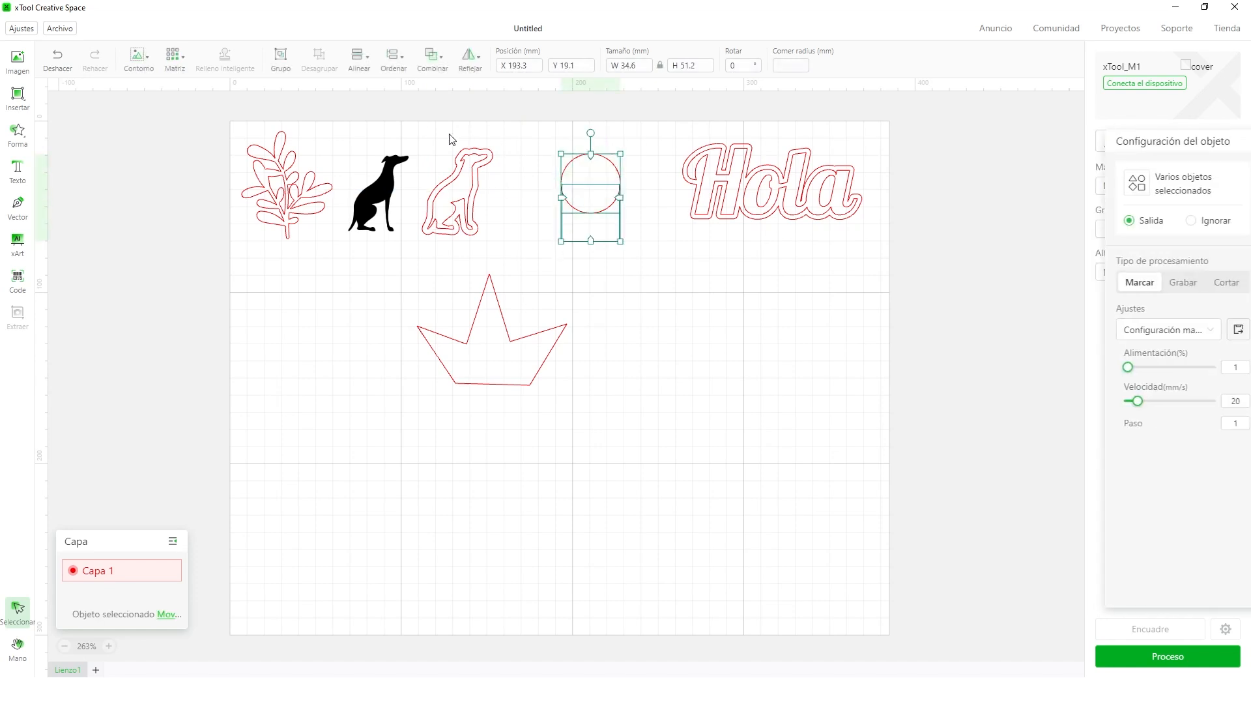
left_click(435, 59)
left_click(443, 65)
left_click(447, 57)
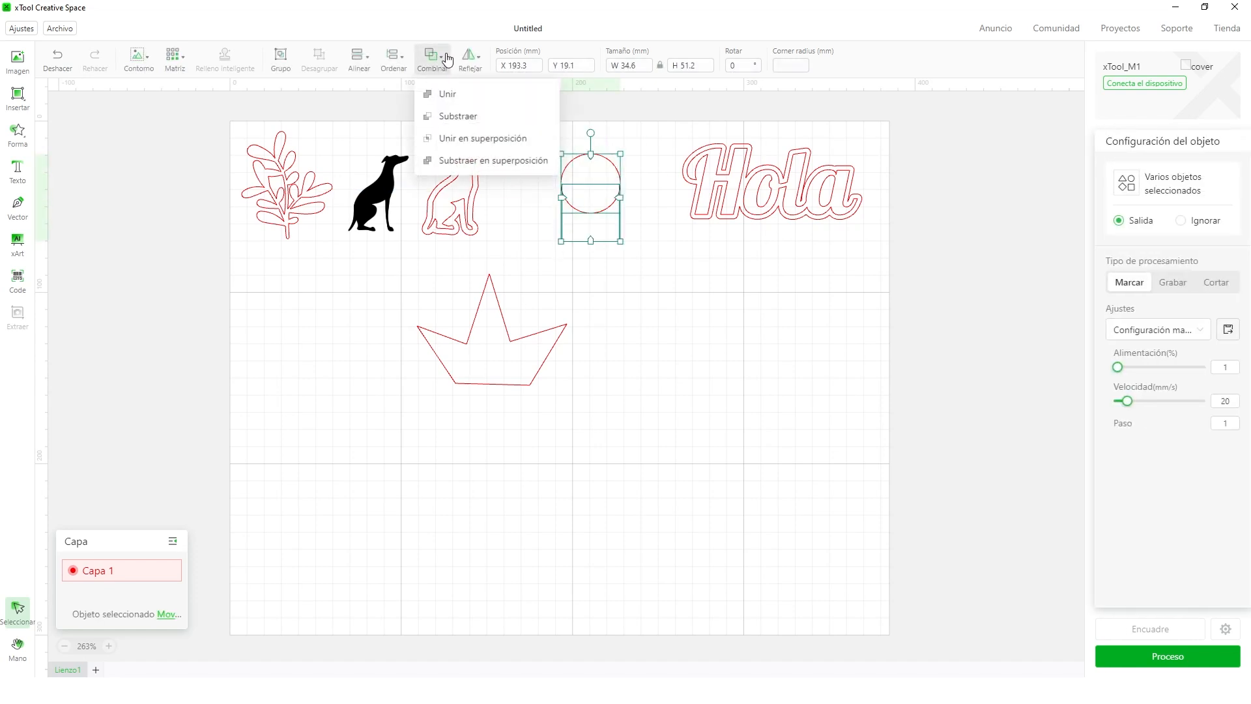
left_click(447, 97)
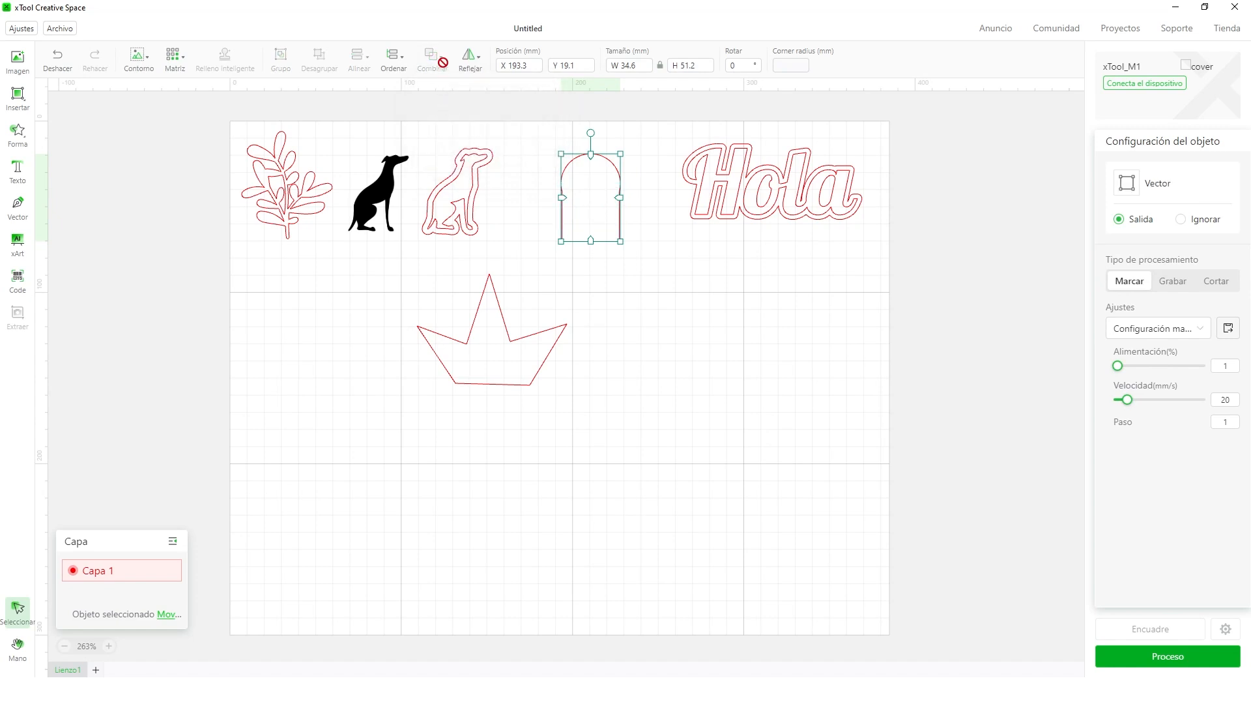
key("ctrl+z")
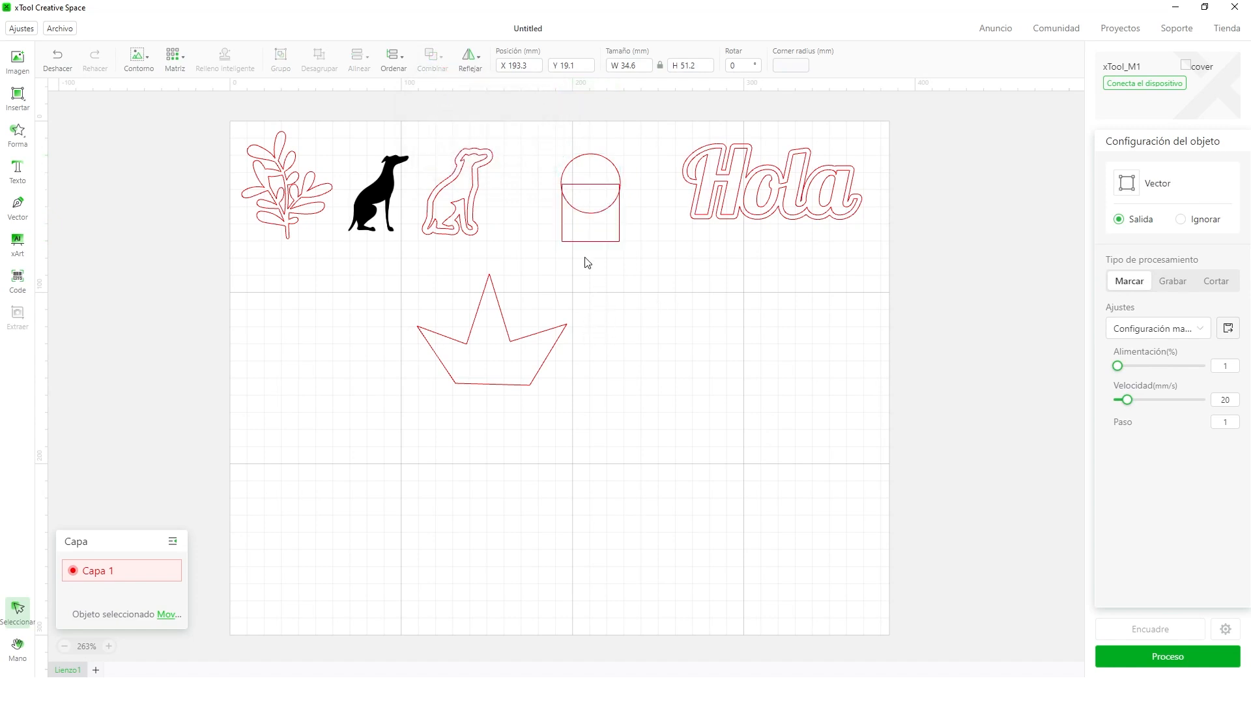
Try subtracting the circle from the overlapping square, undo it, and view the combine options for both shapes again
left_click_drag(599, 227, 601, 229)
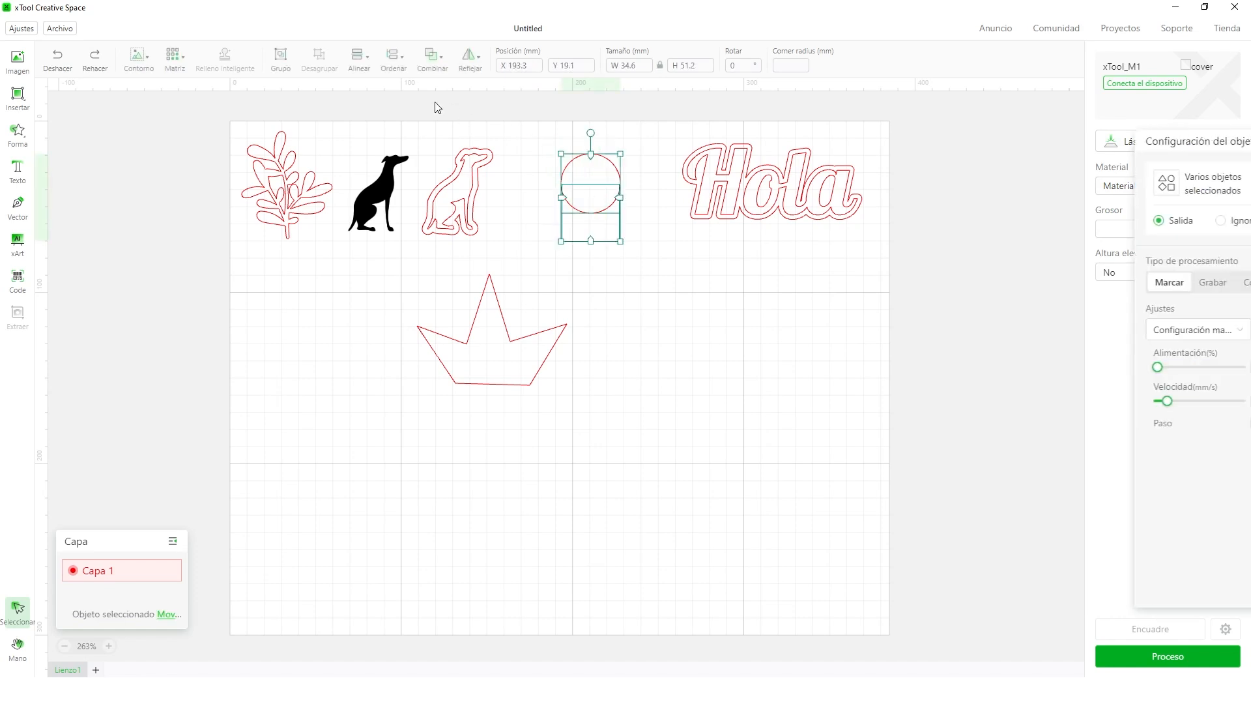
left_click(432, 58)
left_click(450, 117)
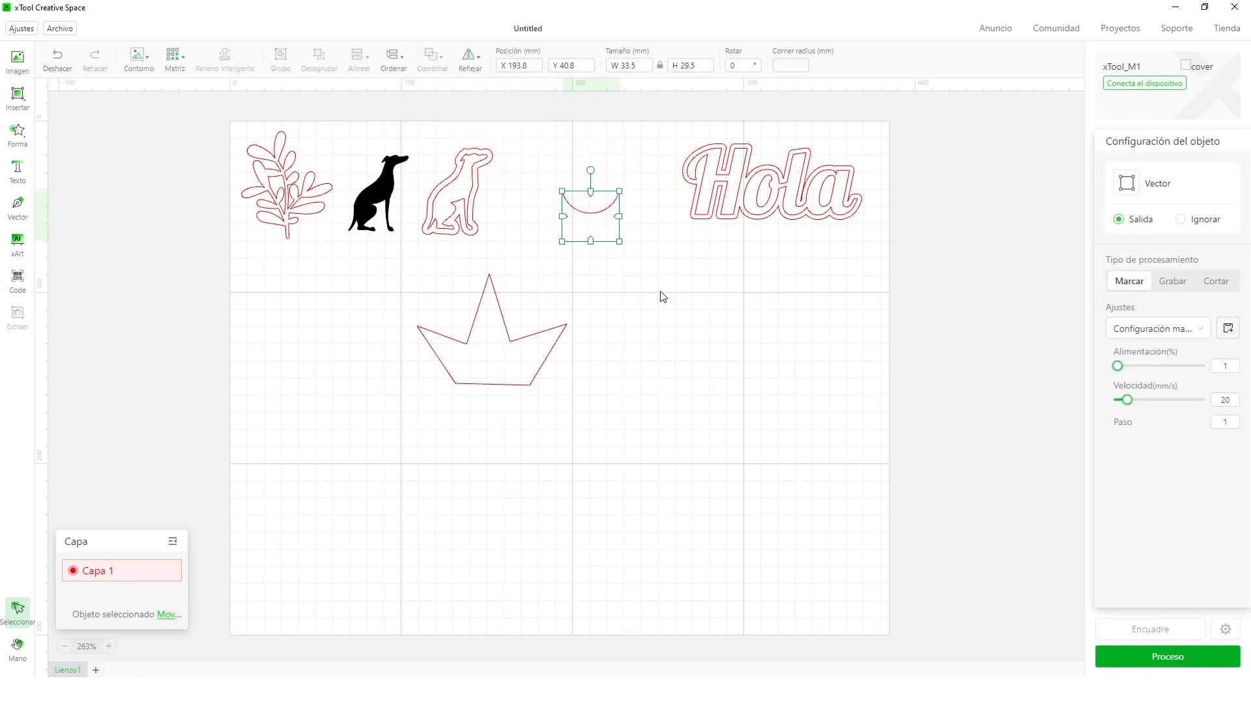
left_click(633, 257)
key("ctrl+z")
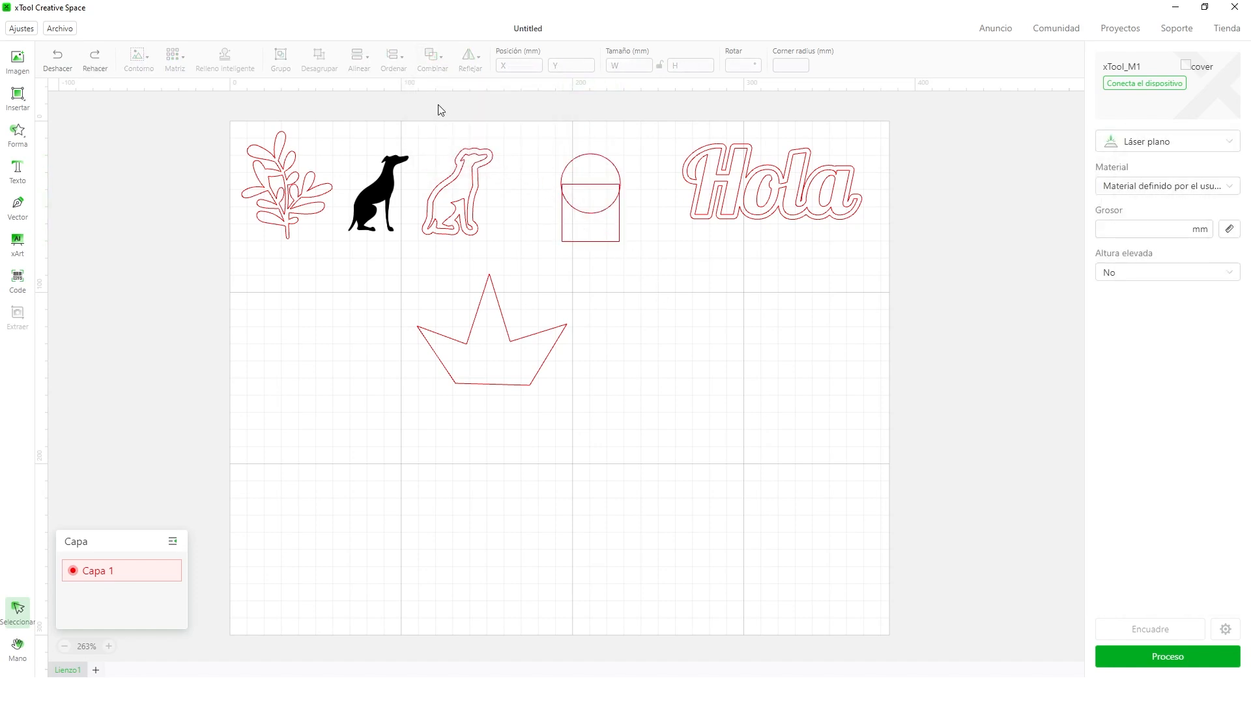
left_click_drag(556, 154, 631, 246)
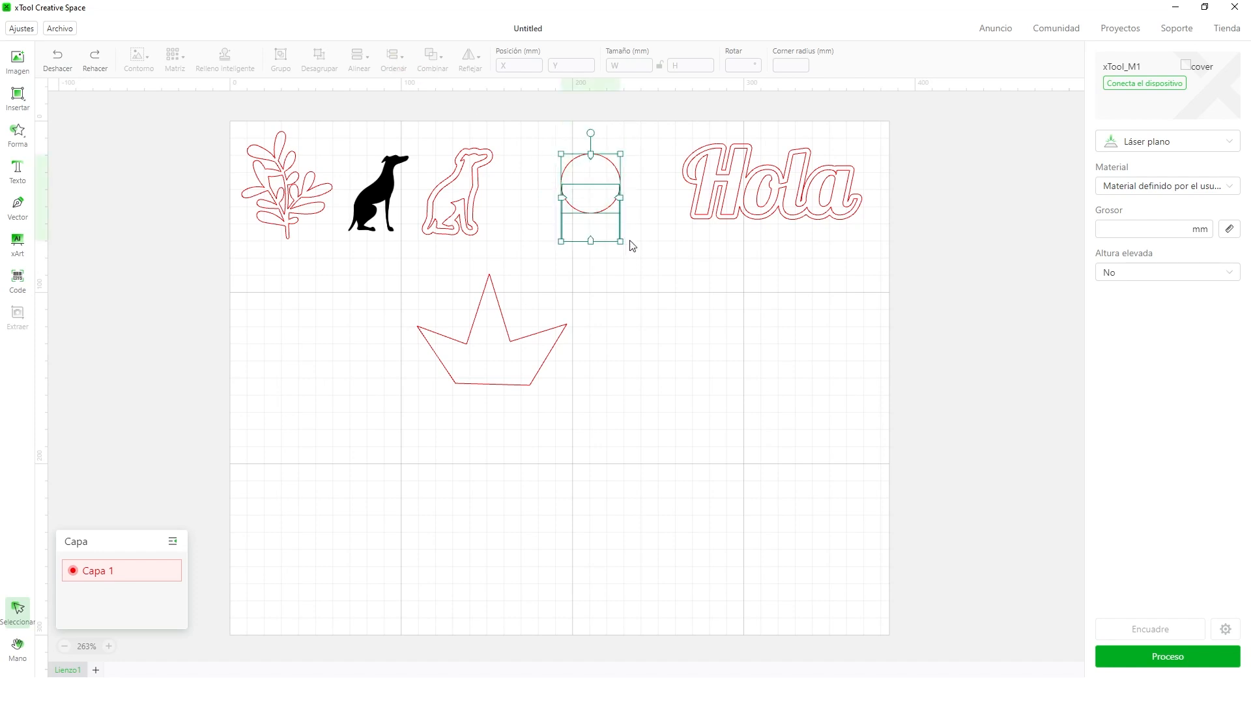
left_click(443, 66)
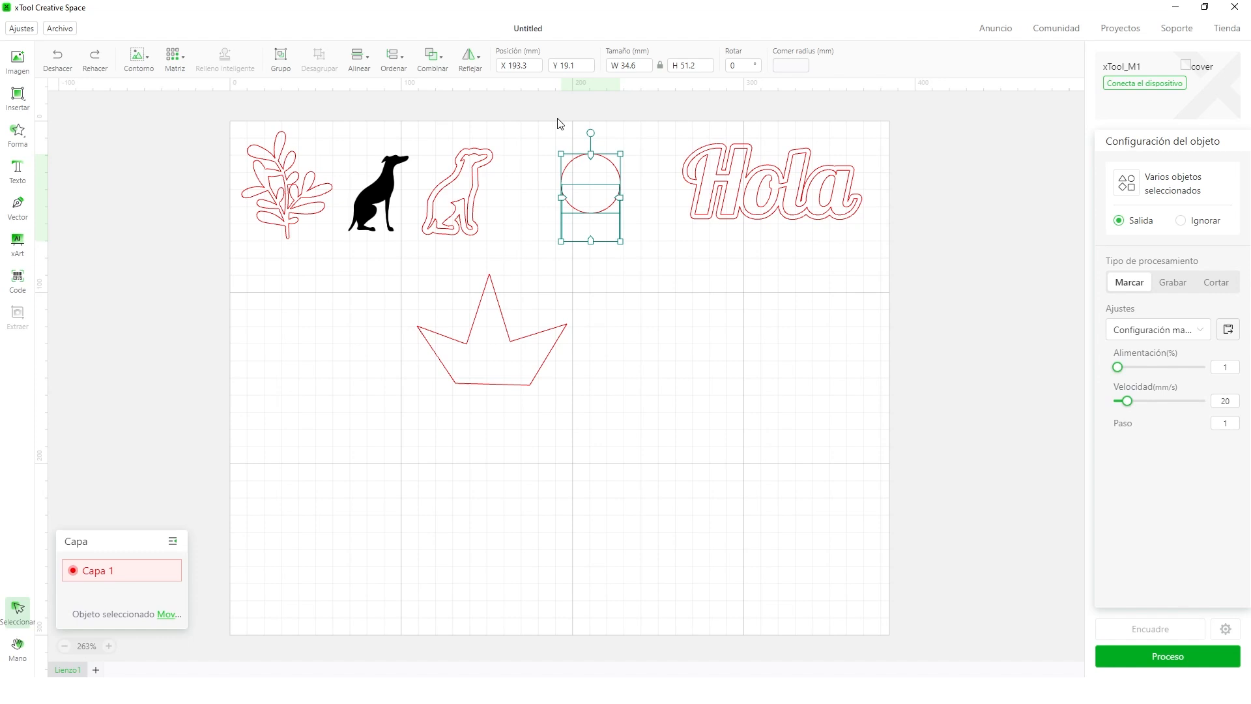
Try flipping the leaf branch horizontally, and flip it back to its original orientation
left_click(285, 164)
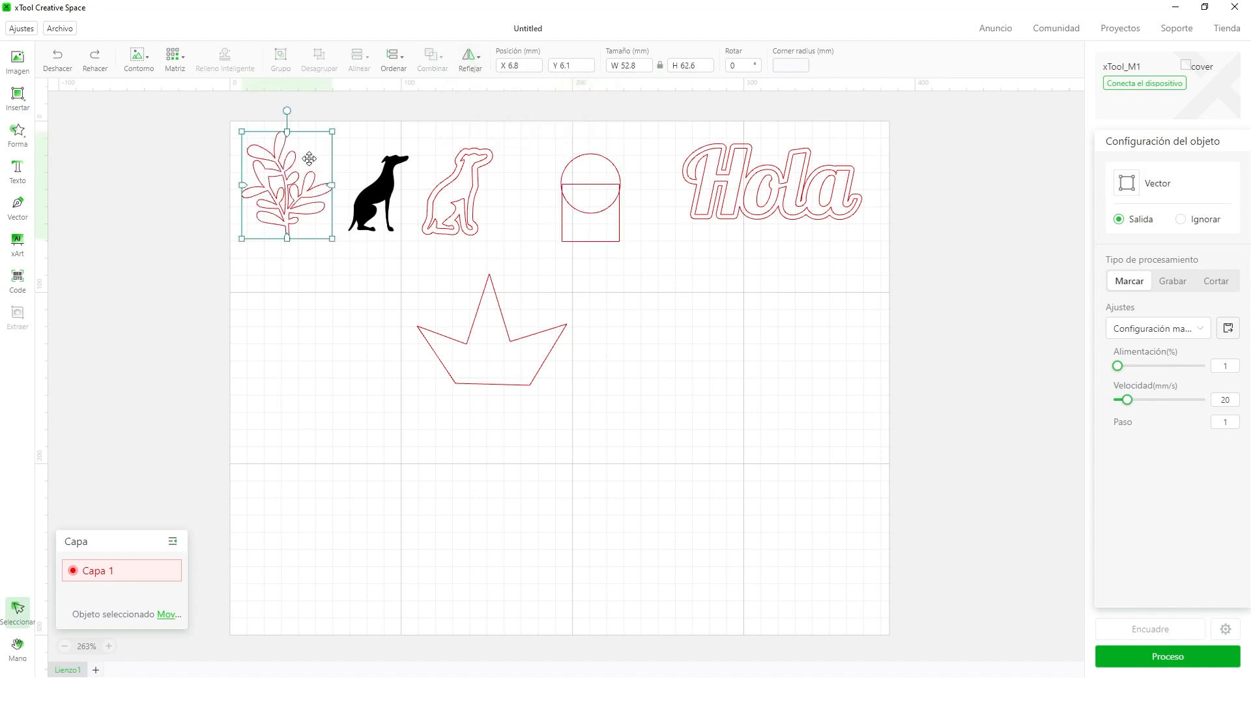
left_click(472, 58)
left_click(499, 97)
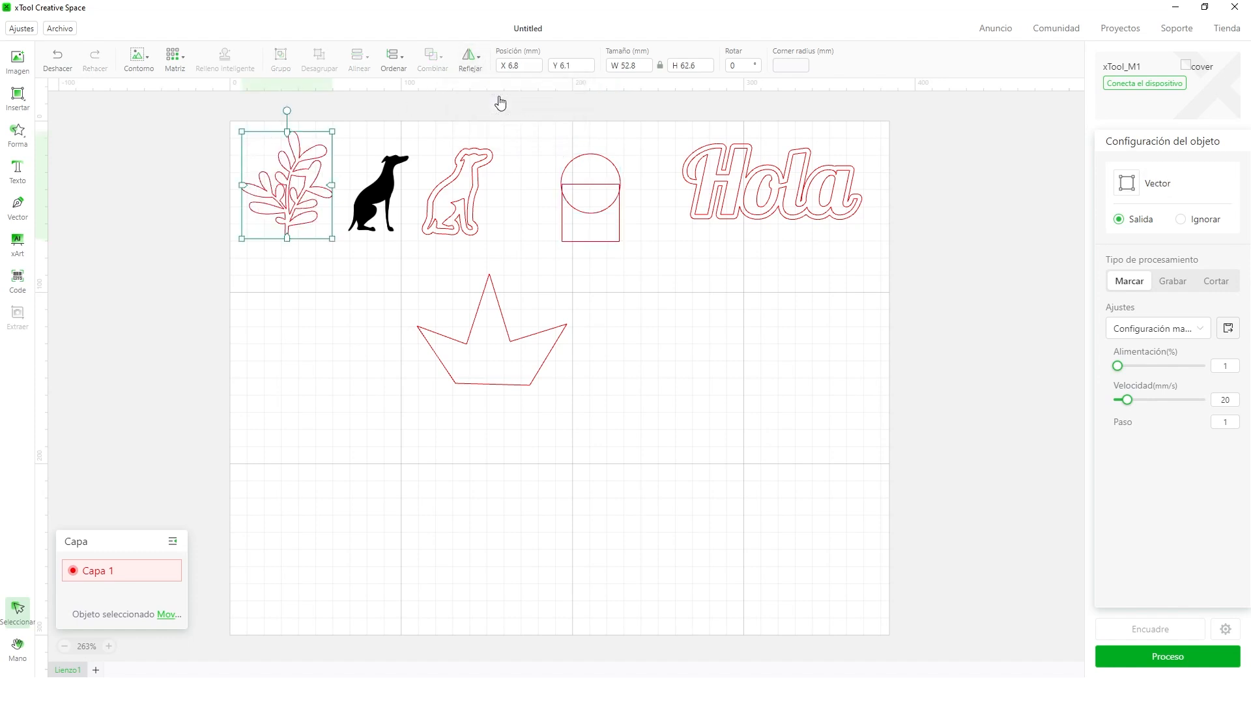
left_click(472, 58)
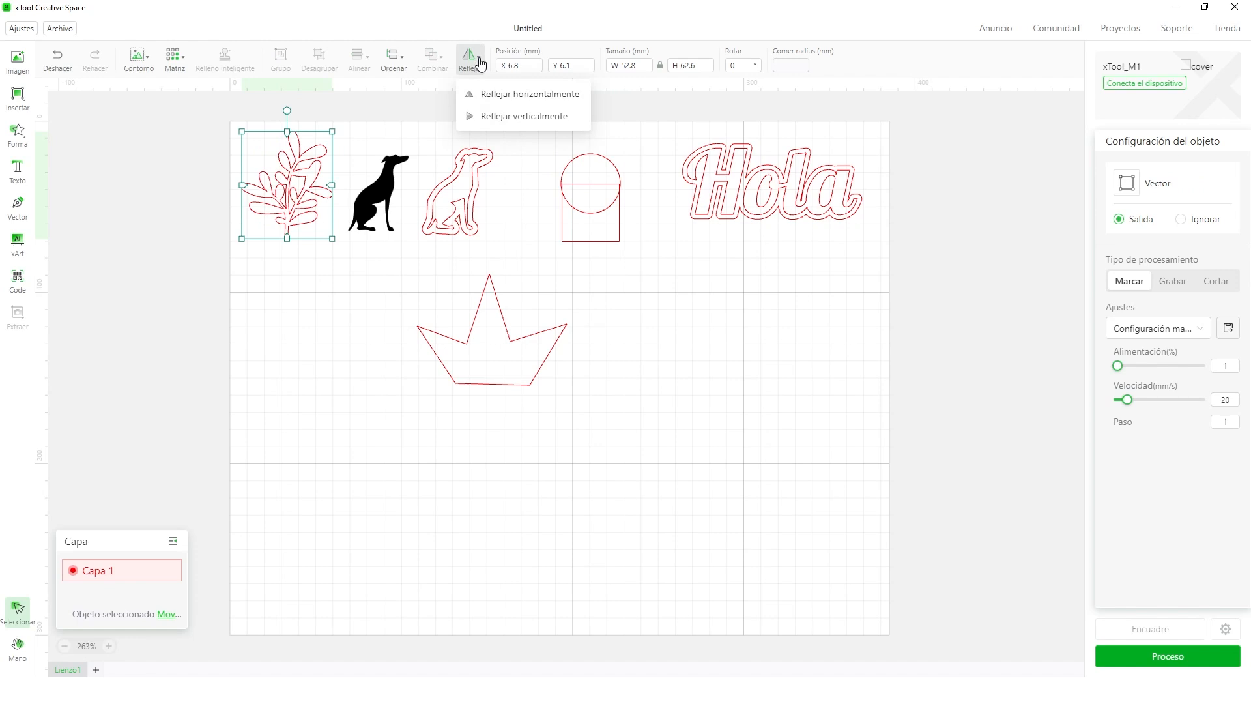
left_click(485, 101)
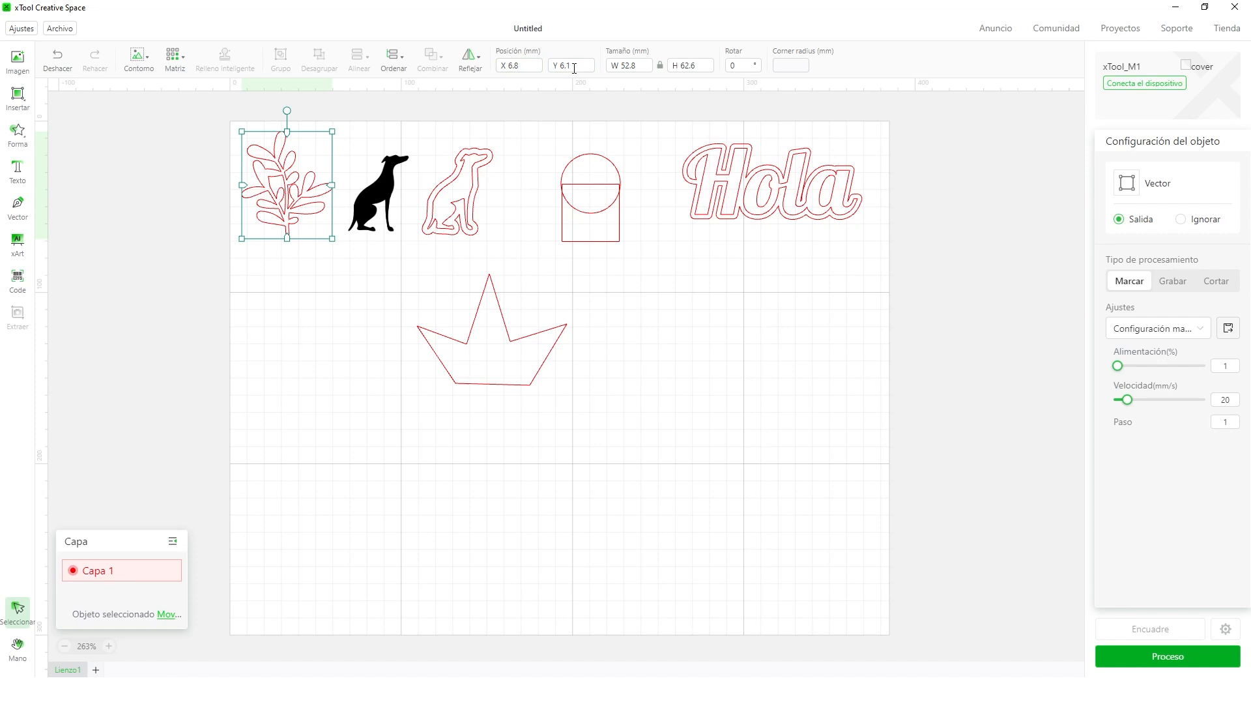
Move the leaf branch down the canvas and back up to about X 6.1 mm, Y 7.7 mm
left_click_drag(293, 176, 319, 316)
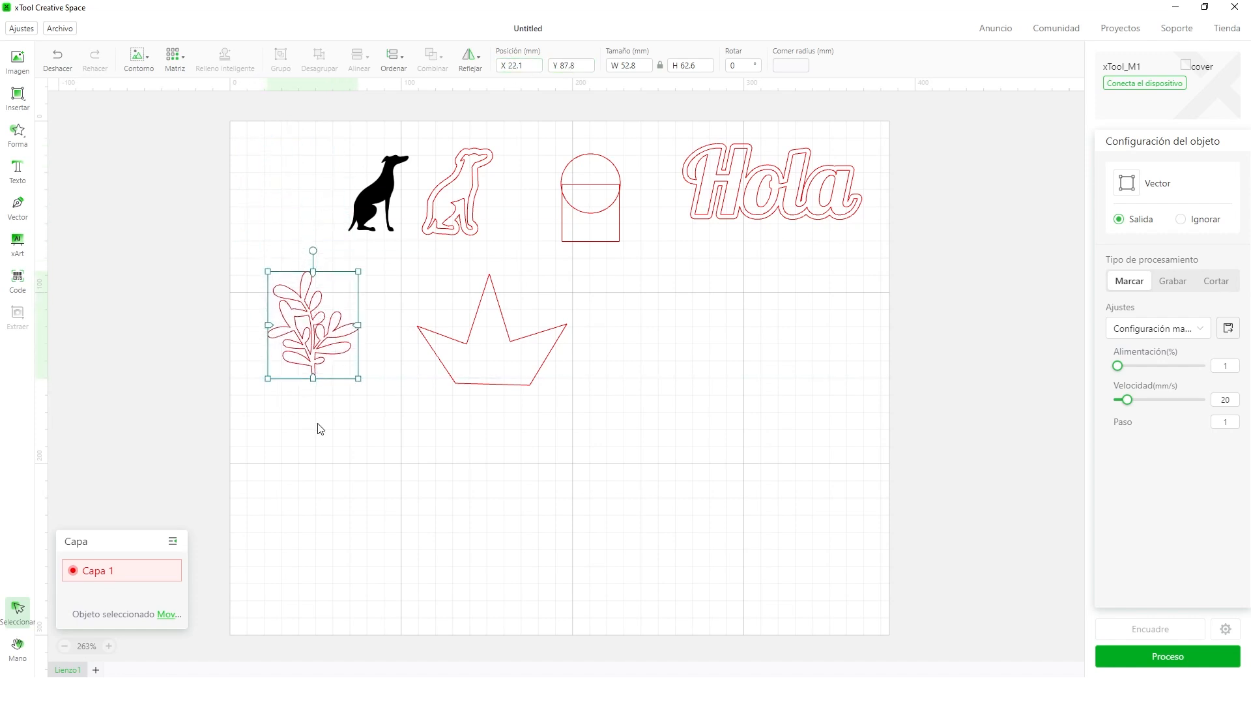
left_click(574, 70)
left_click_drag(323, 312, 294, 171)
left_click(524, 67)
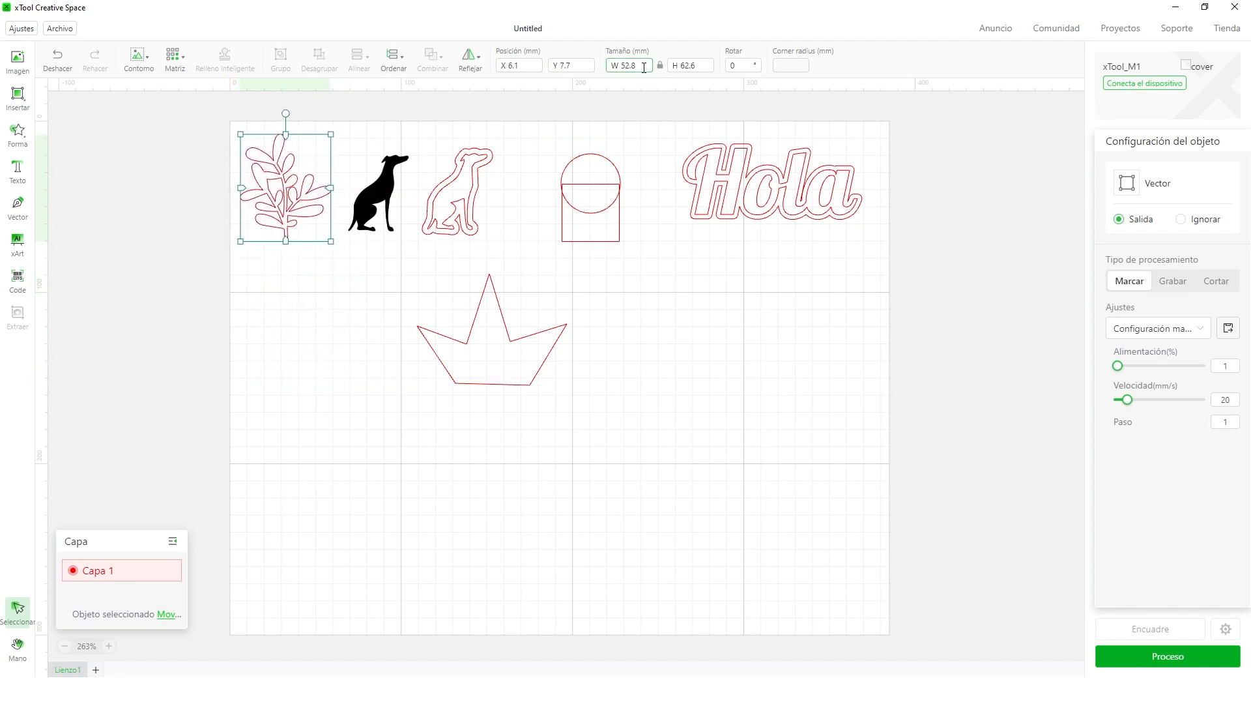
Resize the leaf branch proportionally, setting its width to 70 mm
mouse_move(330, 242)
left_mouse_down()
mouse_move(410, 337)
mouse_move(394, 299)
mouse_move(331, 242)
mouse_move(352, 282)
mouse_move(329, 240)
left_mouse_up()
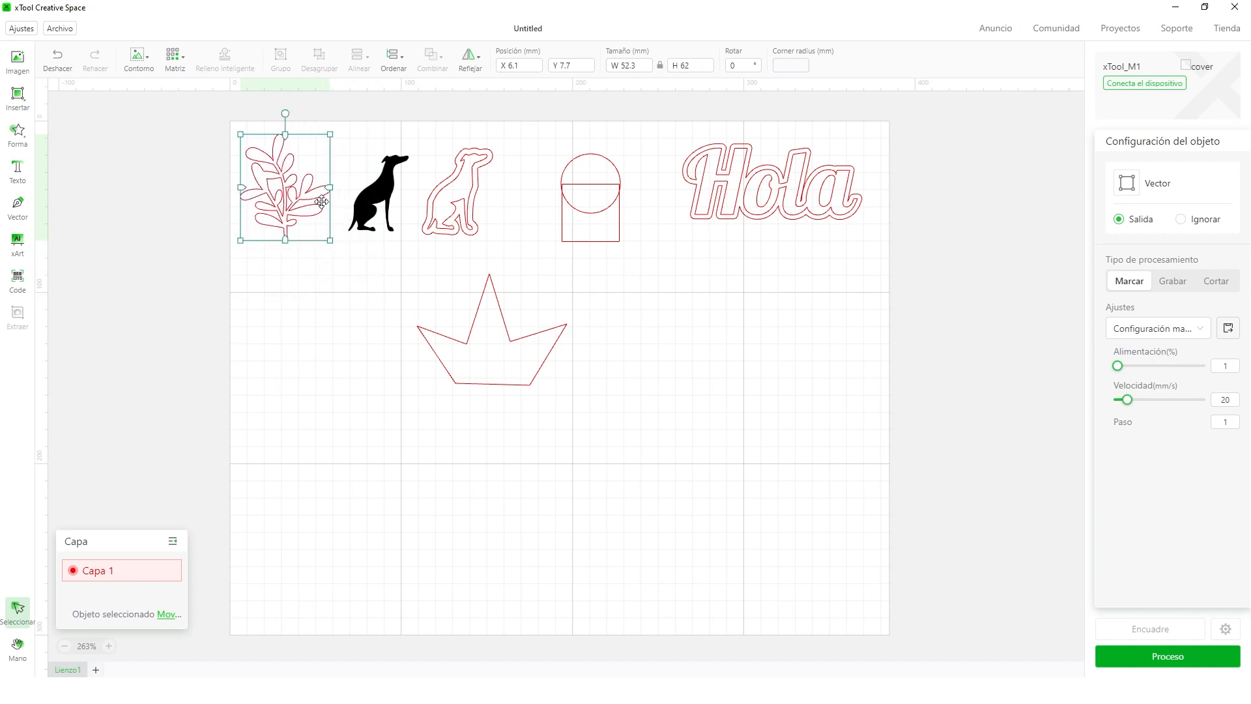
left_click(635, 67)
left_click_drag(639, 67, 615, 81)
type("70")
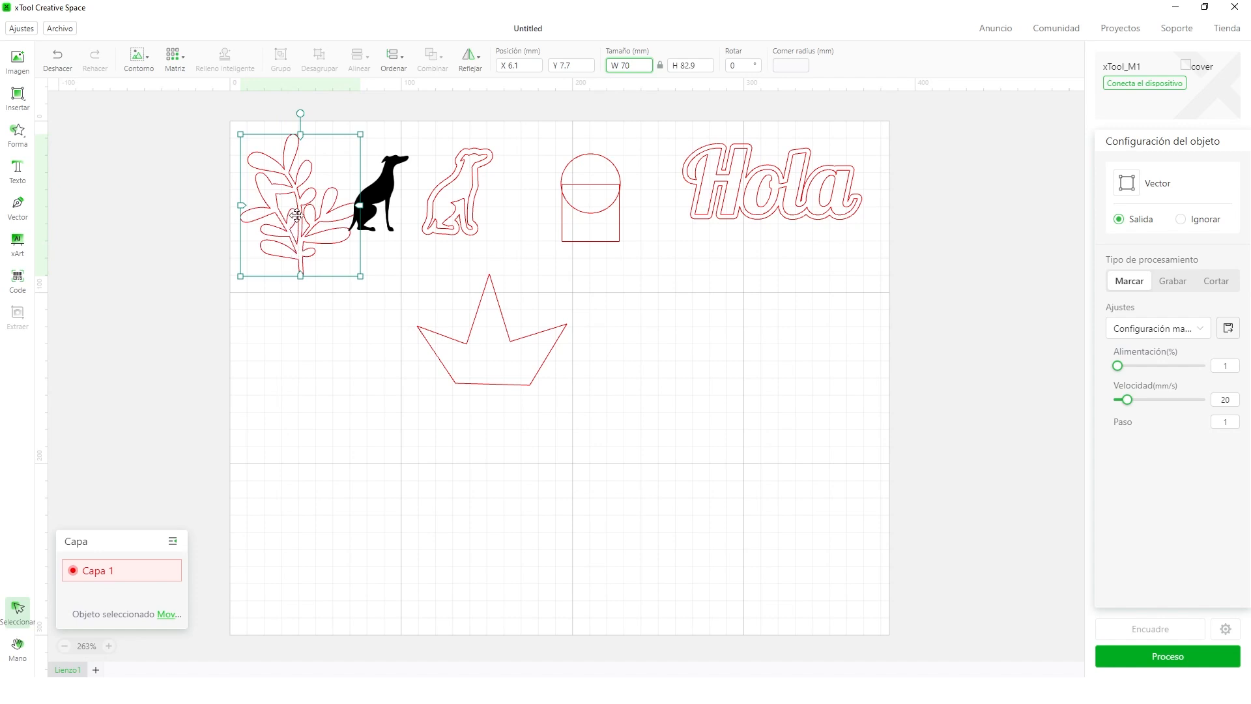
Try rotating the leaf branch to 45°, and rotate it back to 0°
left_click(739, 67)
left_click(744, 66)
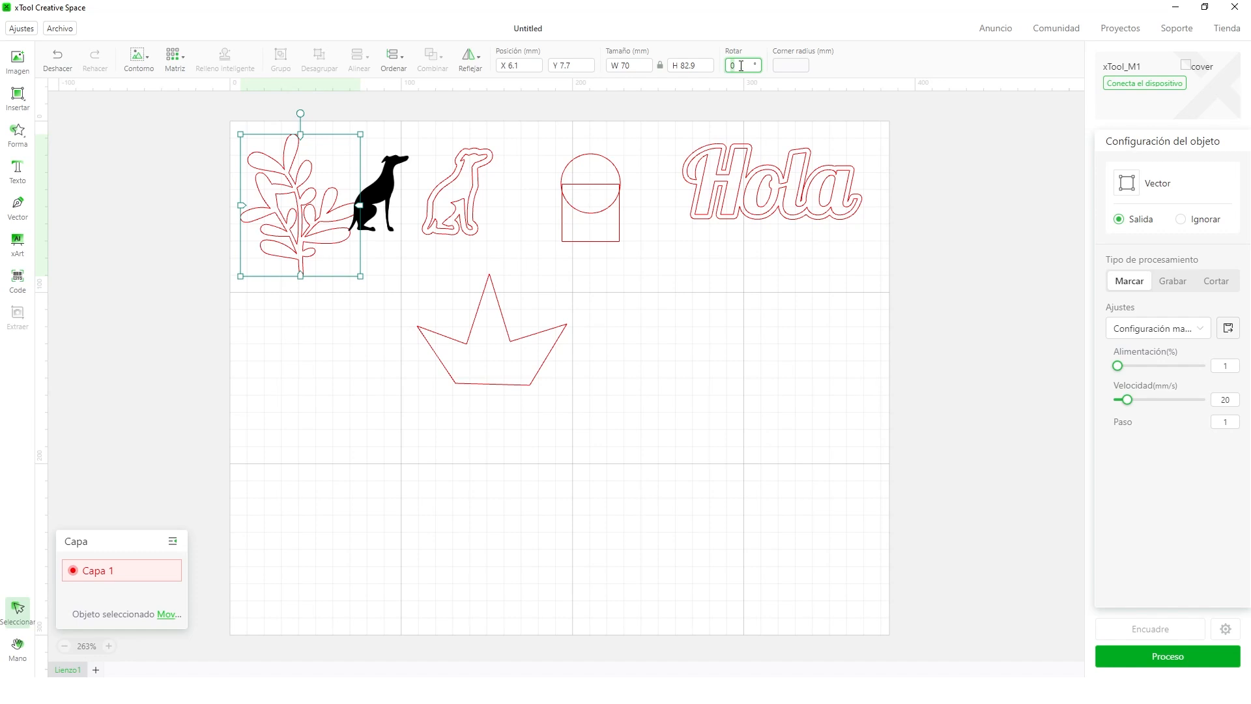
key("BackSpace")
type("45")
key("Return")
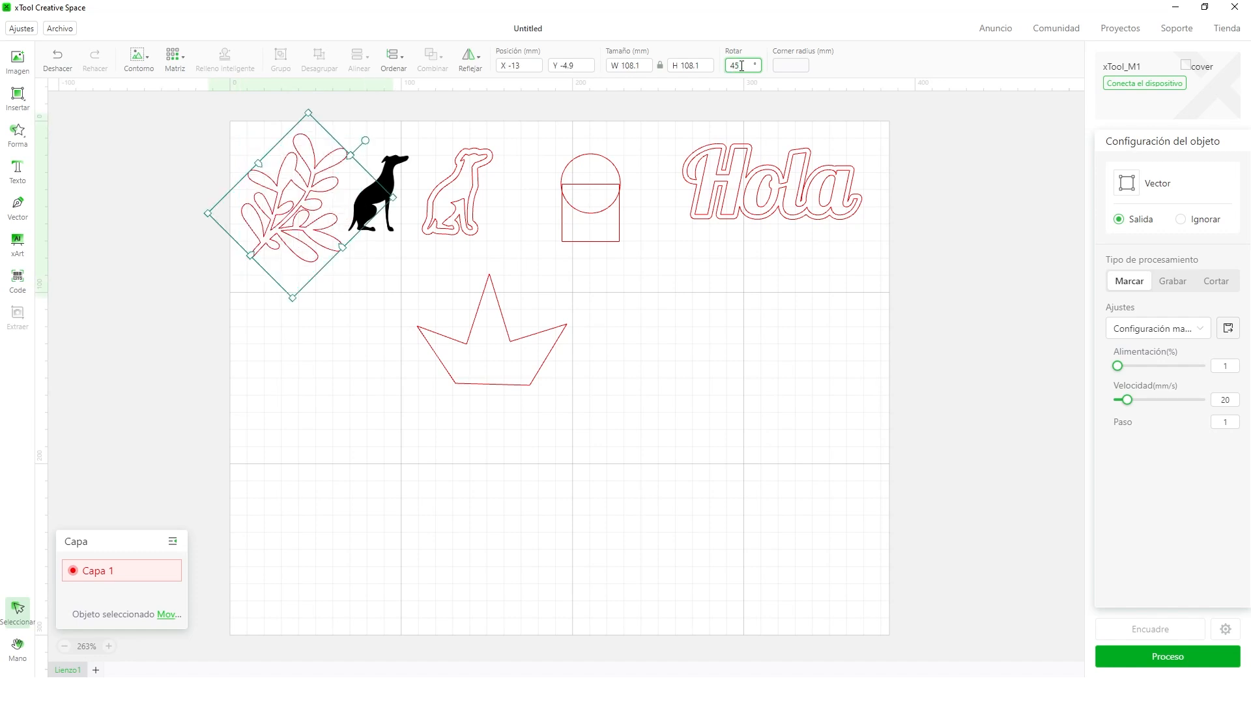
left_click_drag(365, 138, 300, 112)
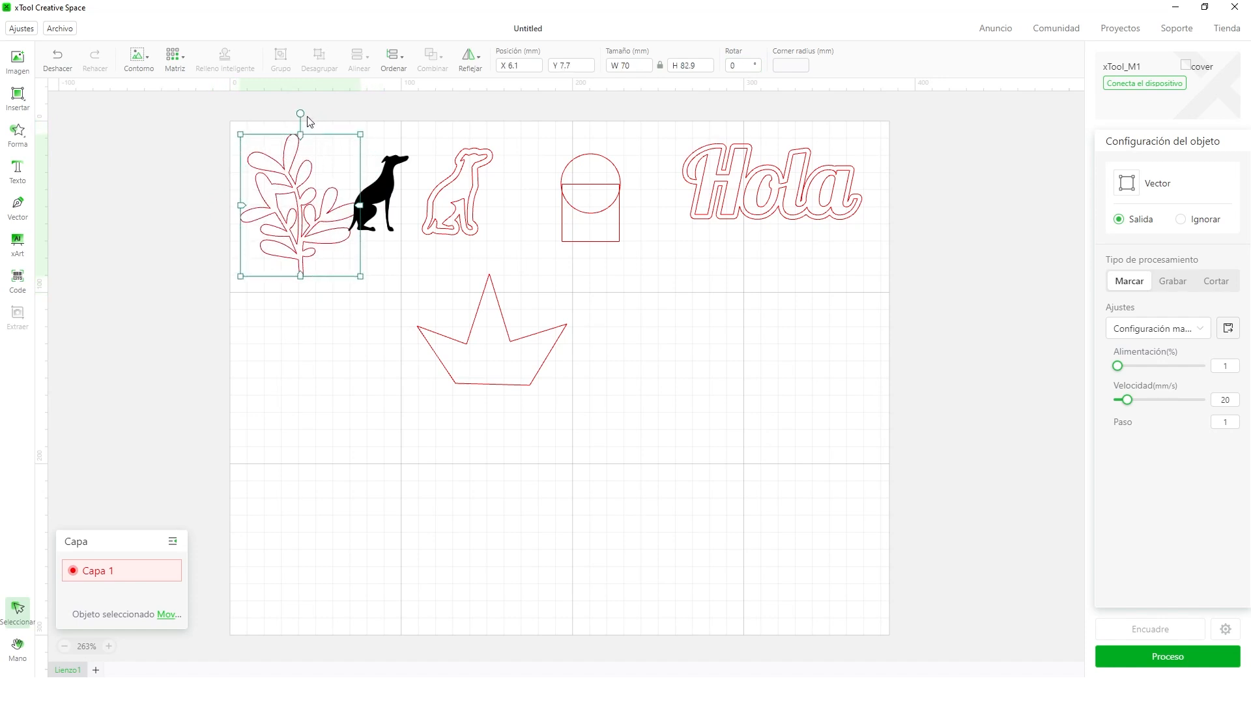
Move and enlarge the rectangle below the circle to about 66.2 × 66.2 mm, and set its corner radius to 5 mm
left_click(806, 97)
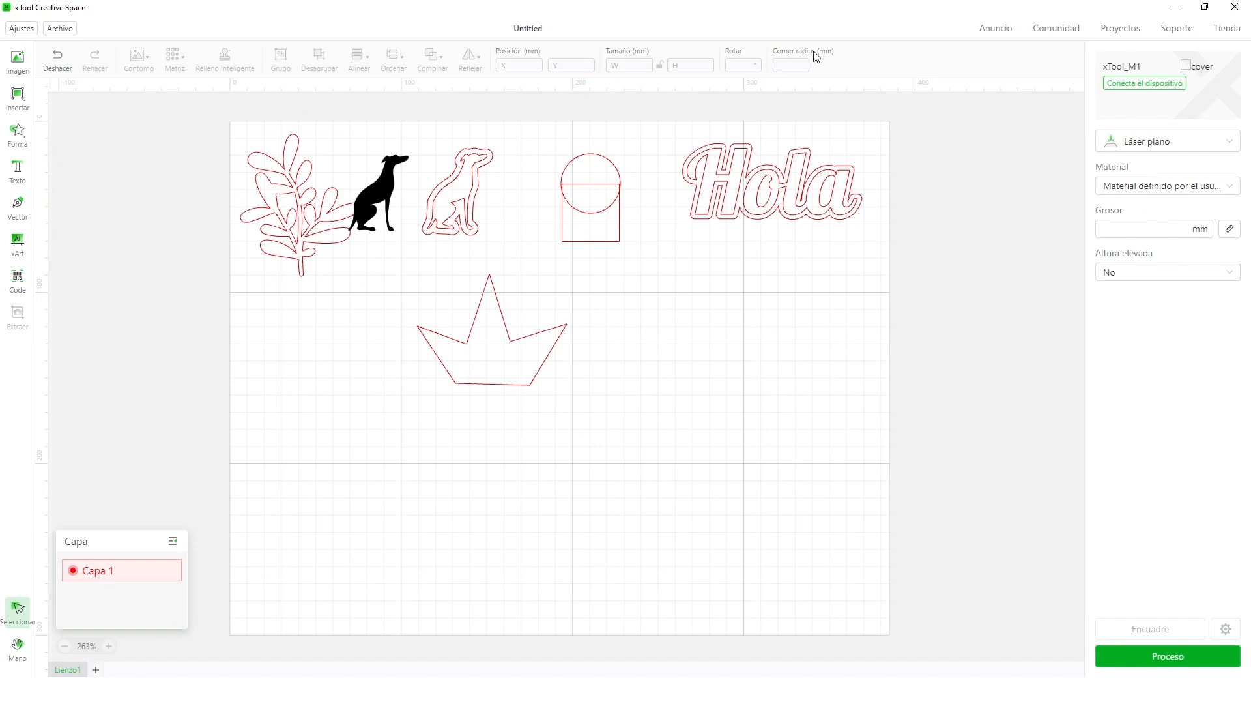
left_click(613, 241)
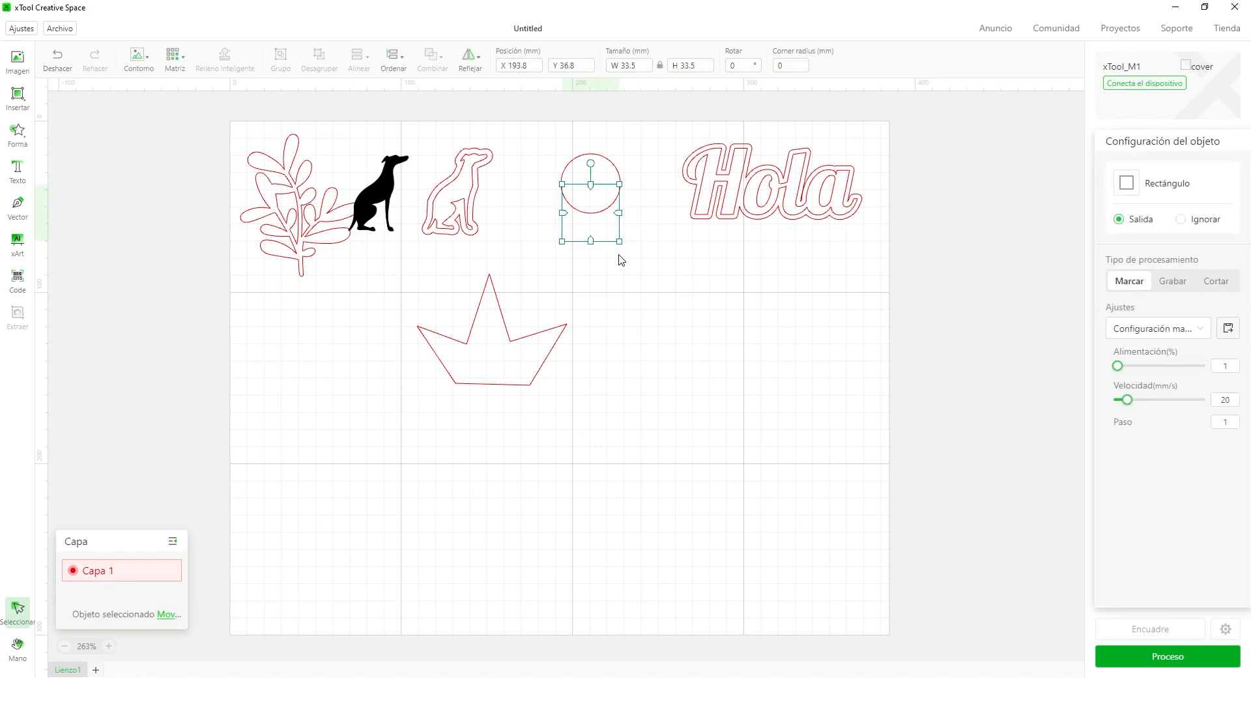
left_click_drag(597, 237, 704, 358)
left_click(791, 67)
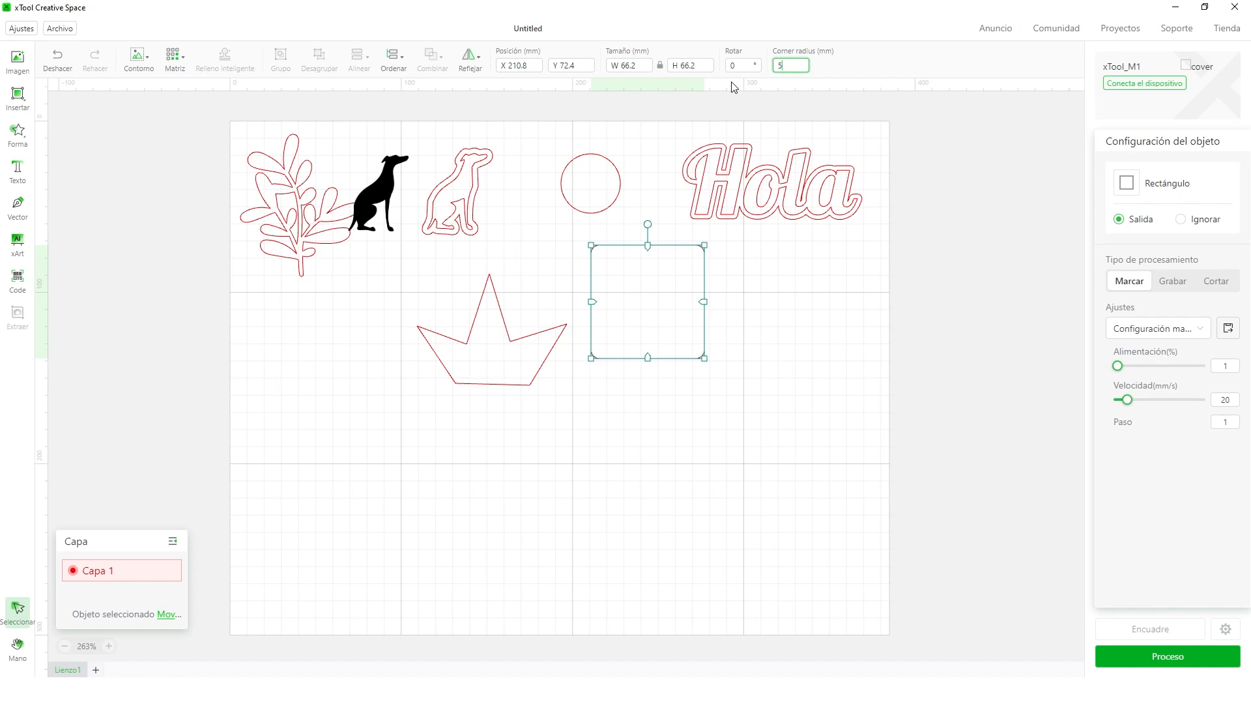
left_click(857, 264)
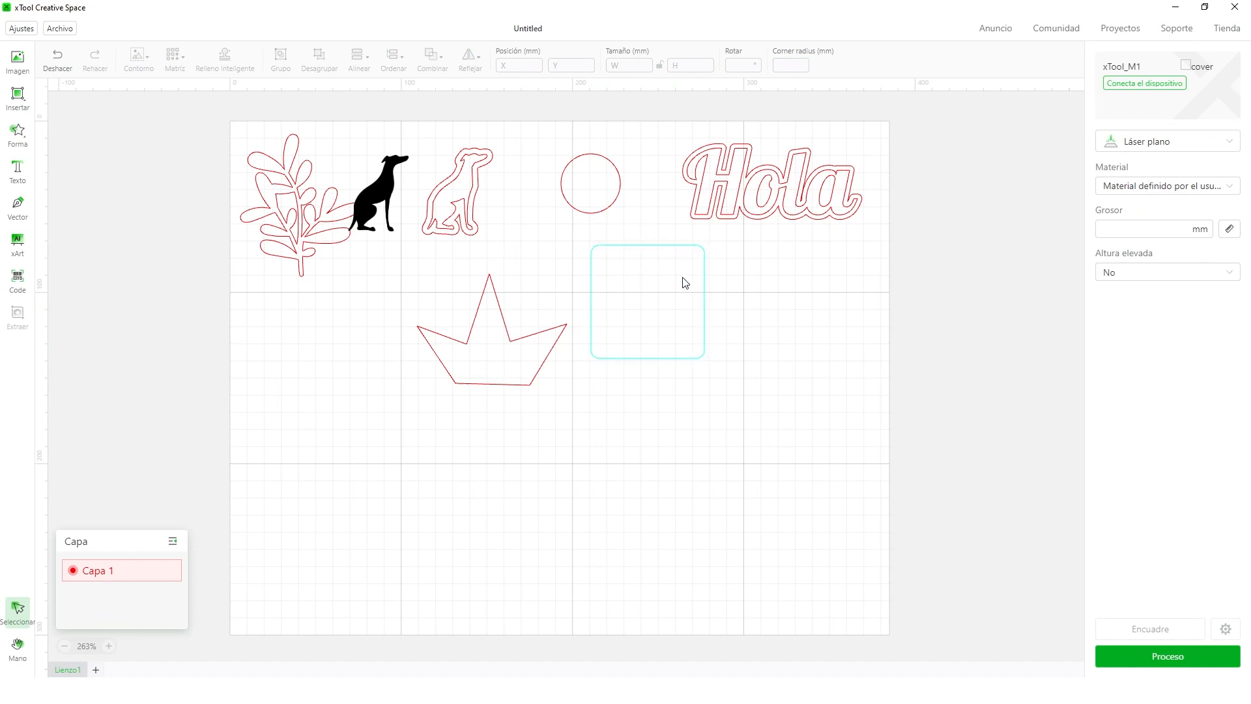
Delete every object on the canvas except the leaf branch
left_click_drag(389, 111, 840, 413)
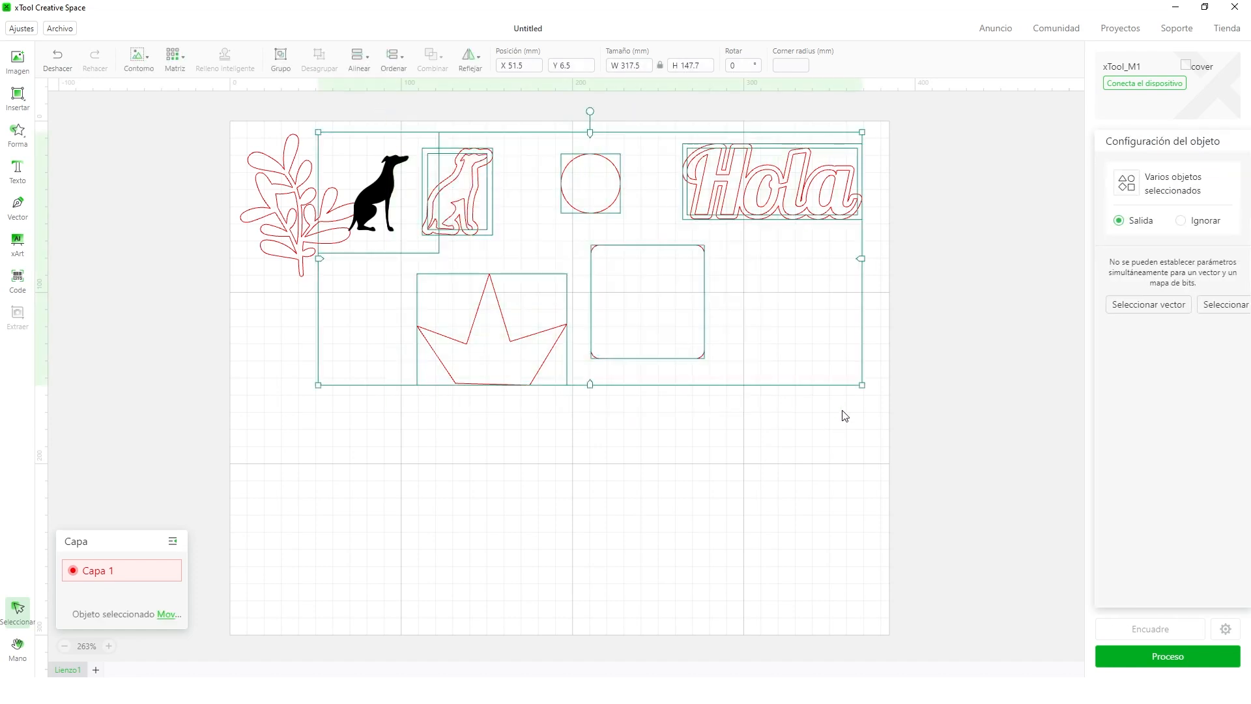
key("Delete")
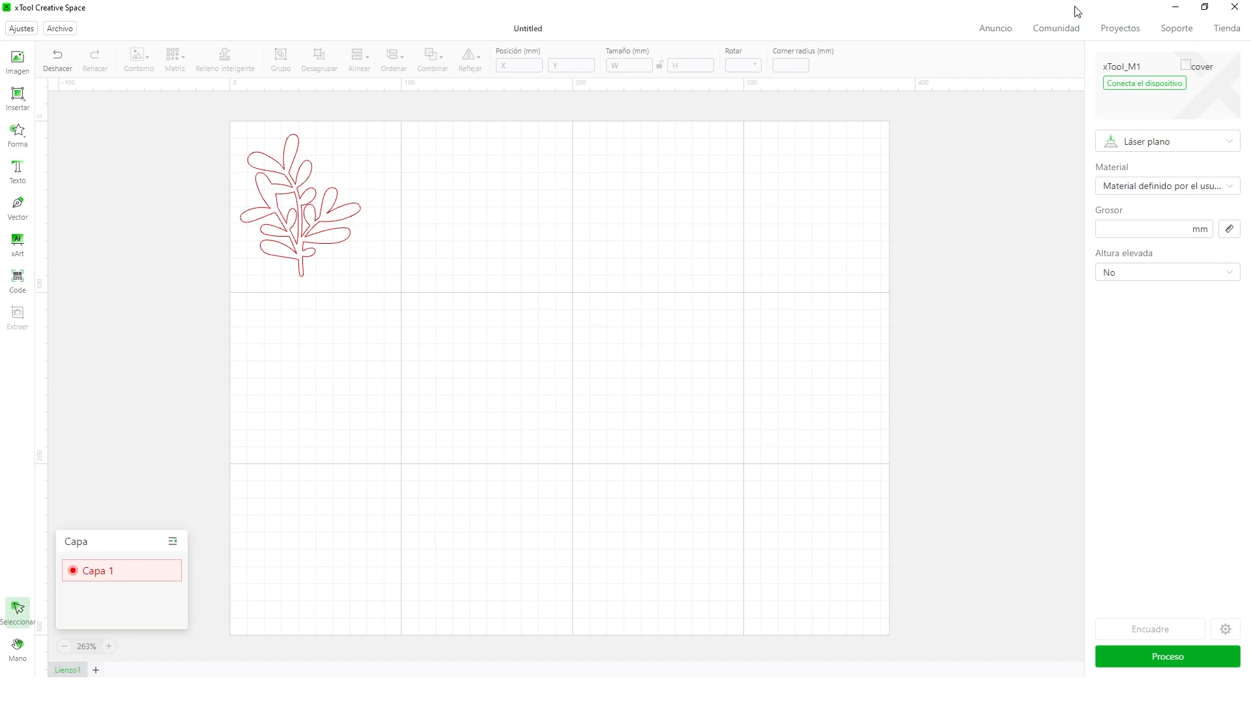
Browse the project center for M1 projects and add Metal to the material type filter
left_click(1127, 33)
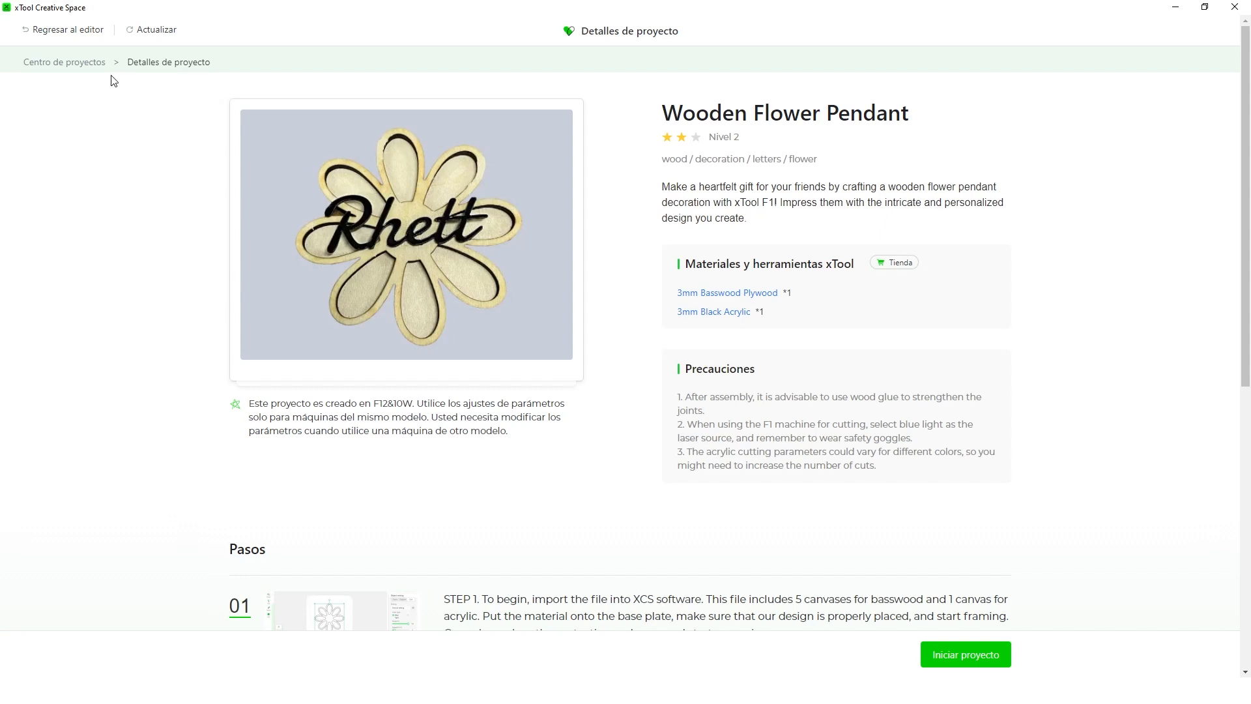
left_click(85, 63)
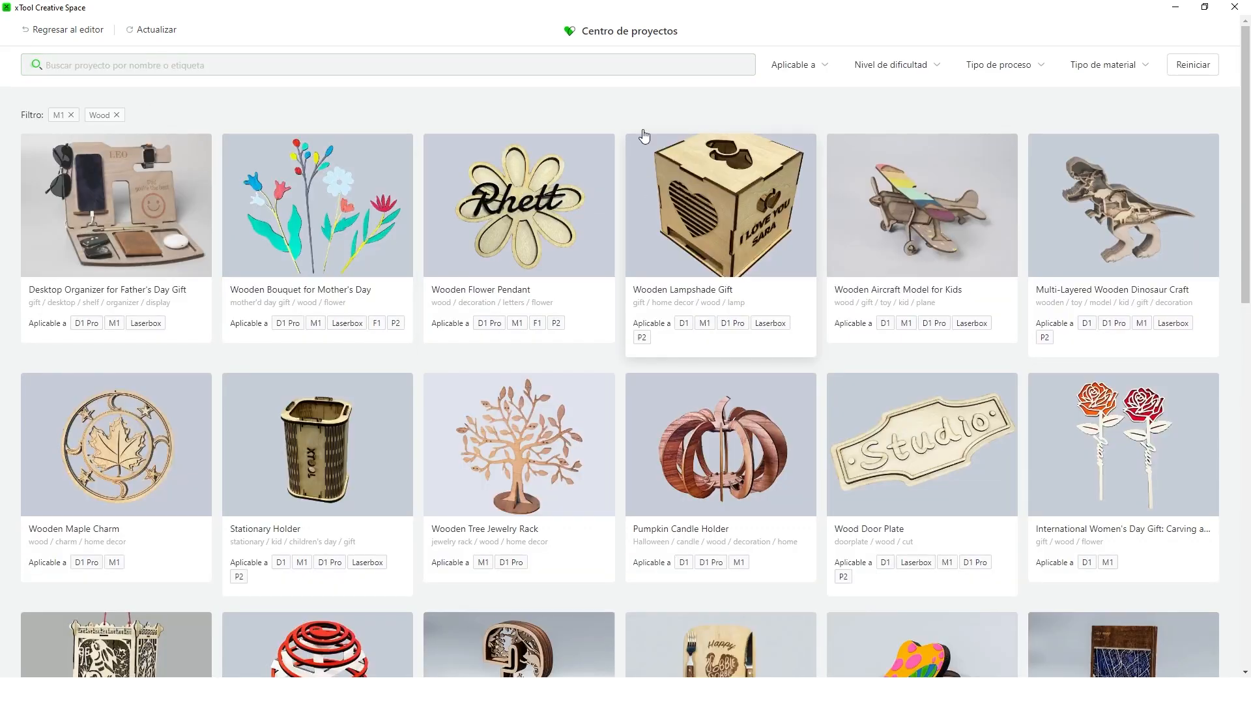
left_click(827, 69)
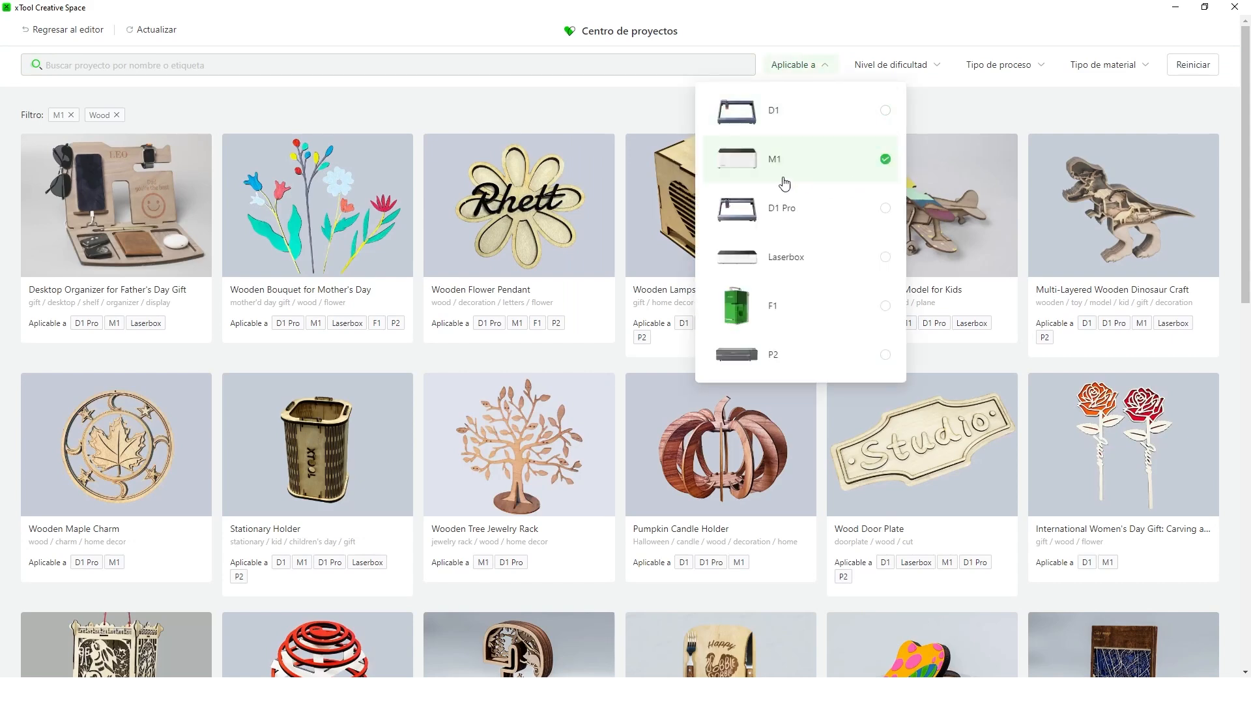
left_click(1101, 36)
left_click(1115, 64)
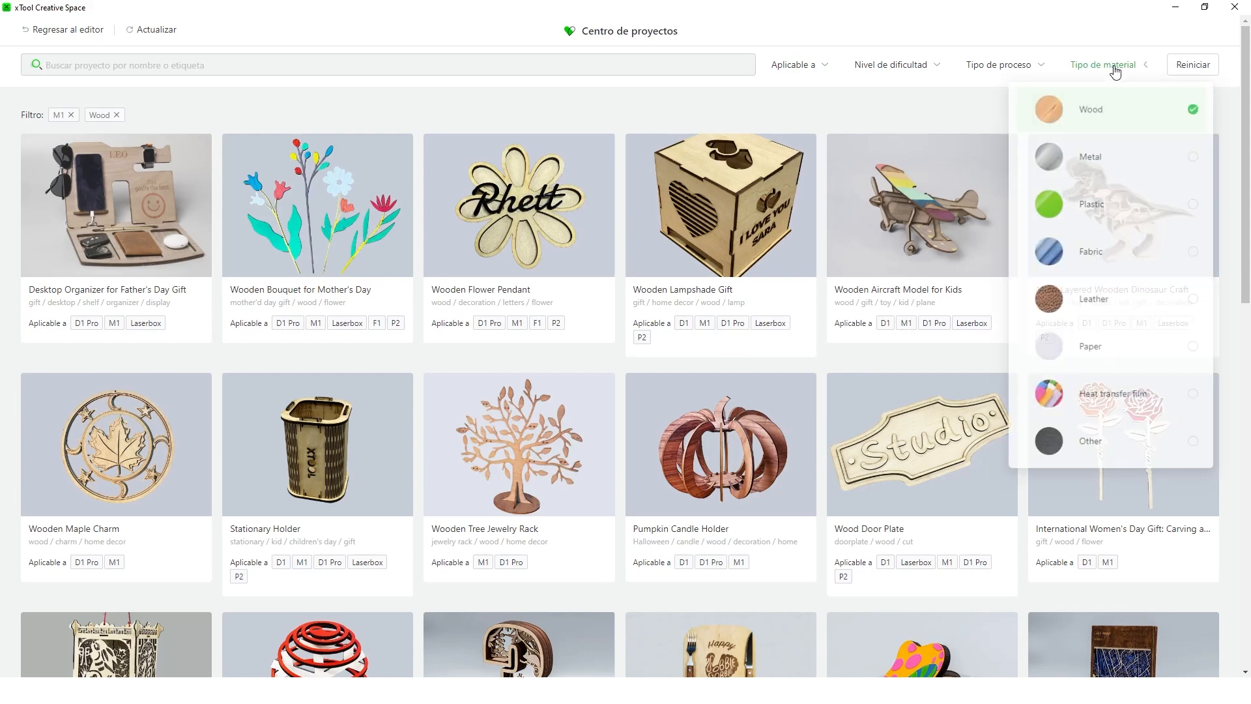
left_click(1103, 168)
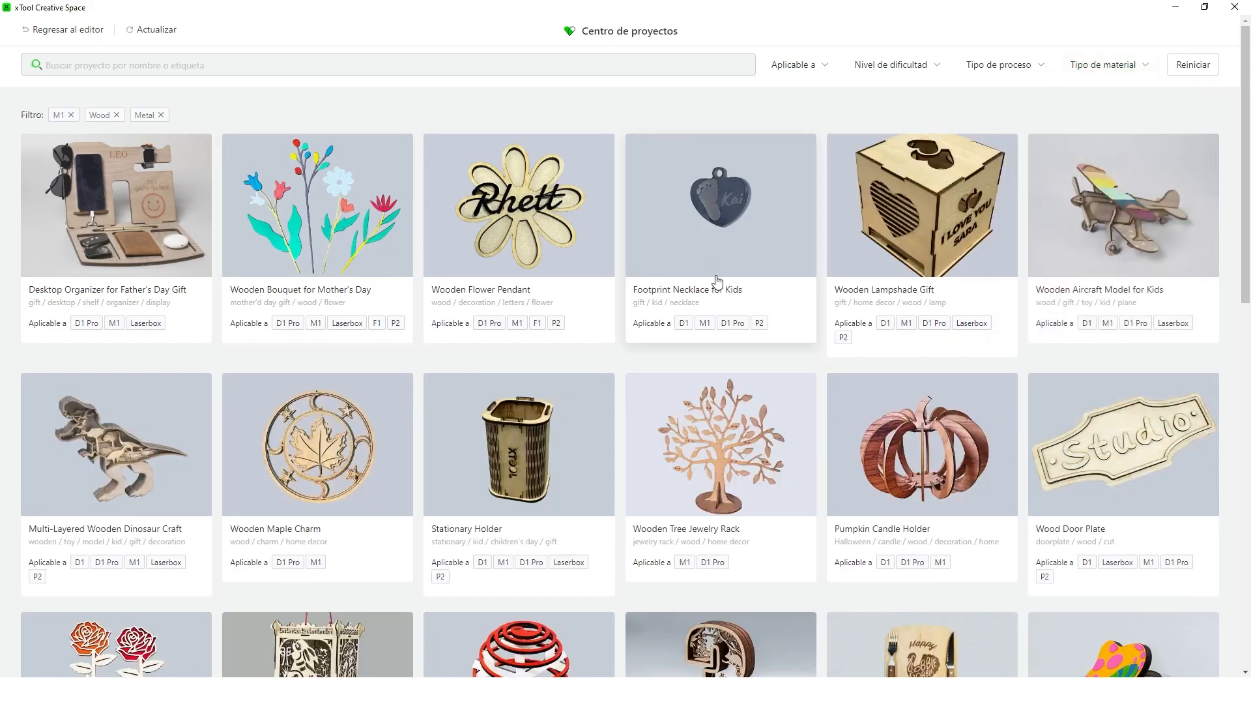
Open the Footprint Necklace for Kids project, review its instructions, and return to the design editor
left_click(705, 221)
scroll(774, 274, "down", 5)
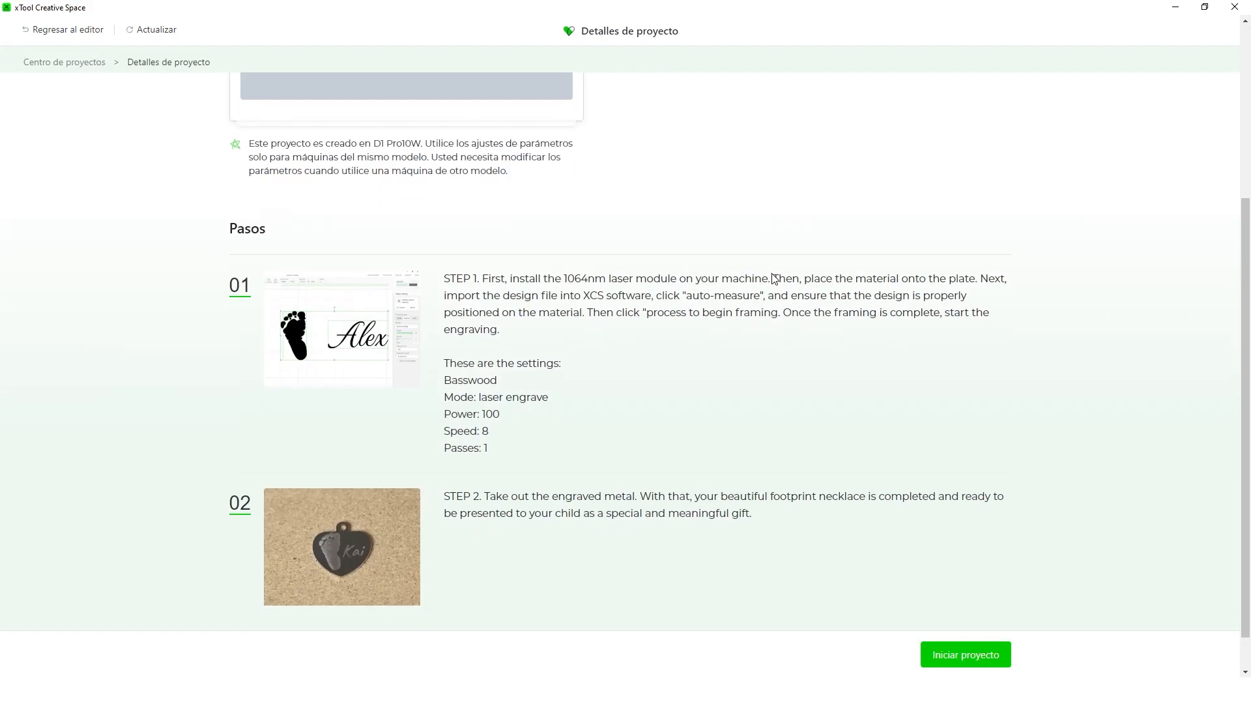
left_click(956, 662)
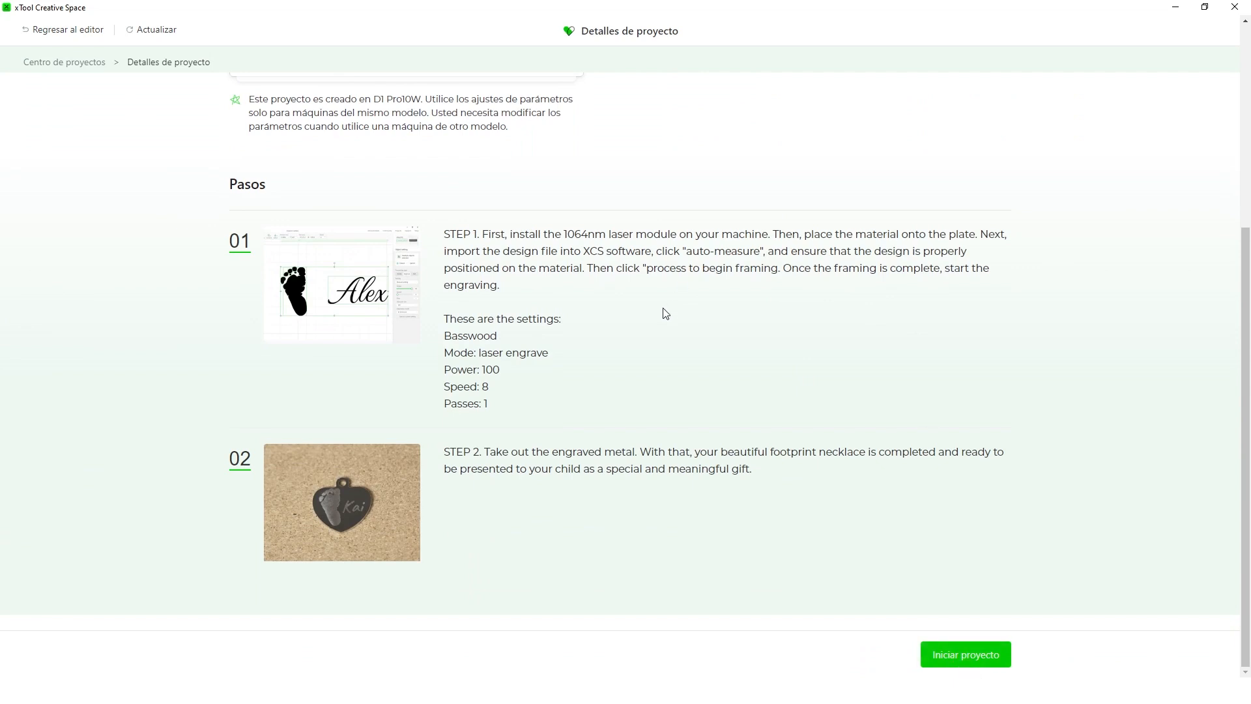
scroll(658, 319, "up", 5)
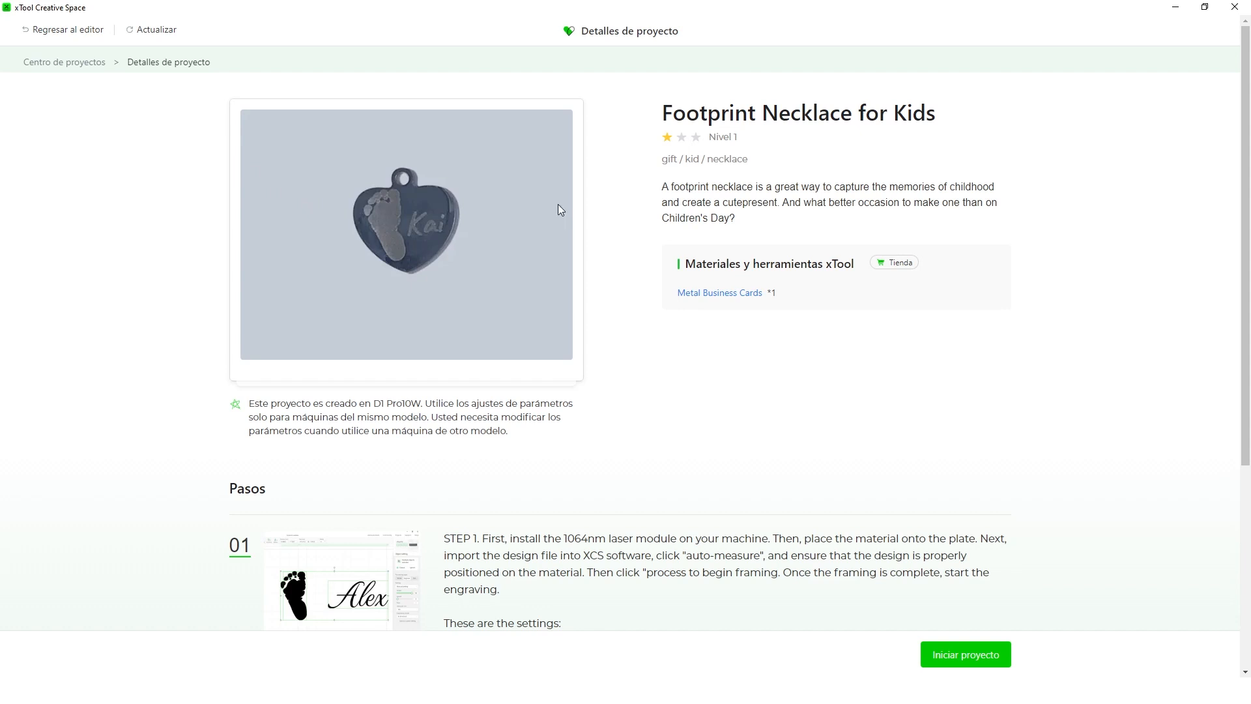
left_click(54, 35)
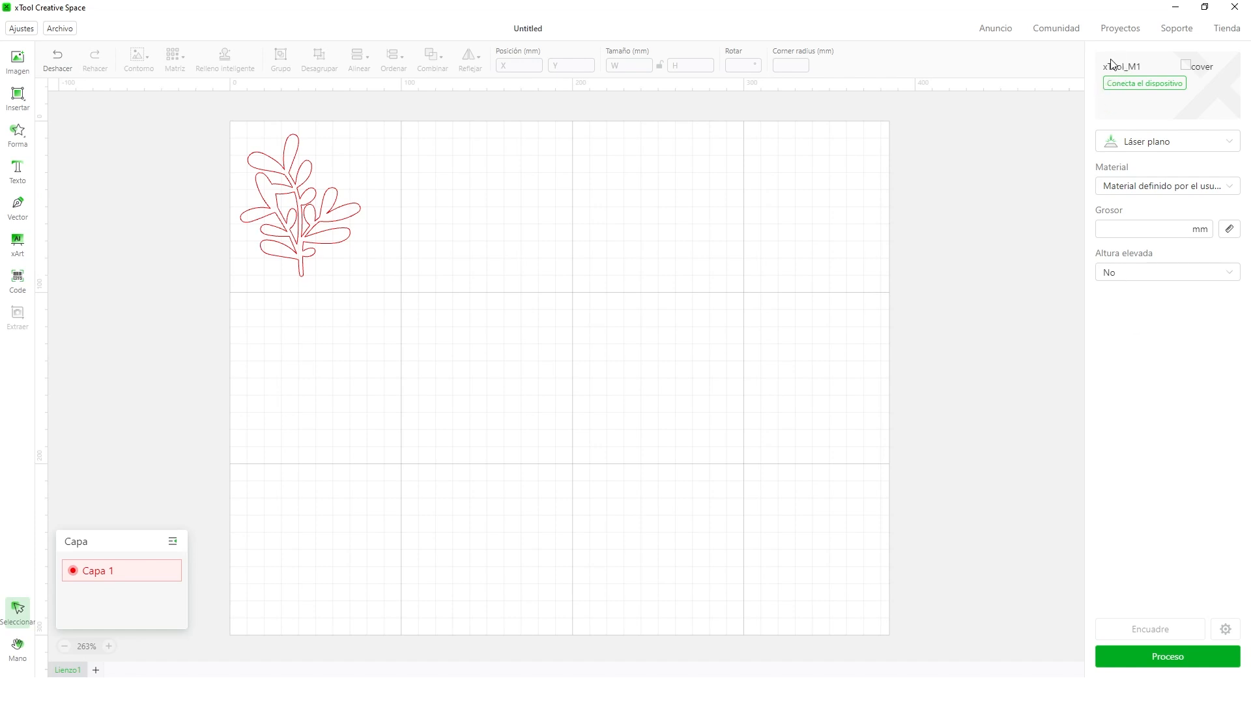
Check the connection methods offered for the xTool M1 device without connecting it
left_click(1130, 91)
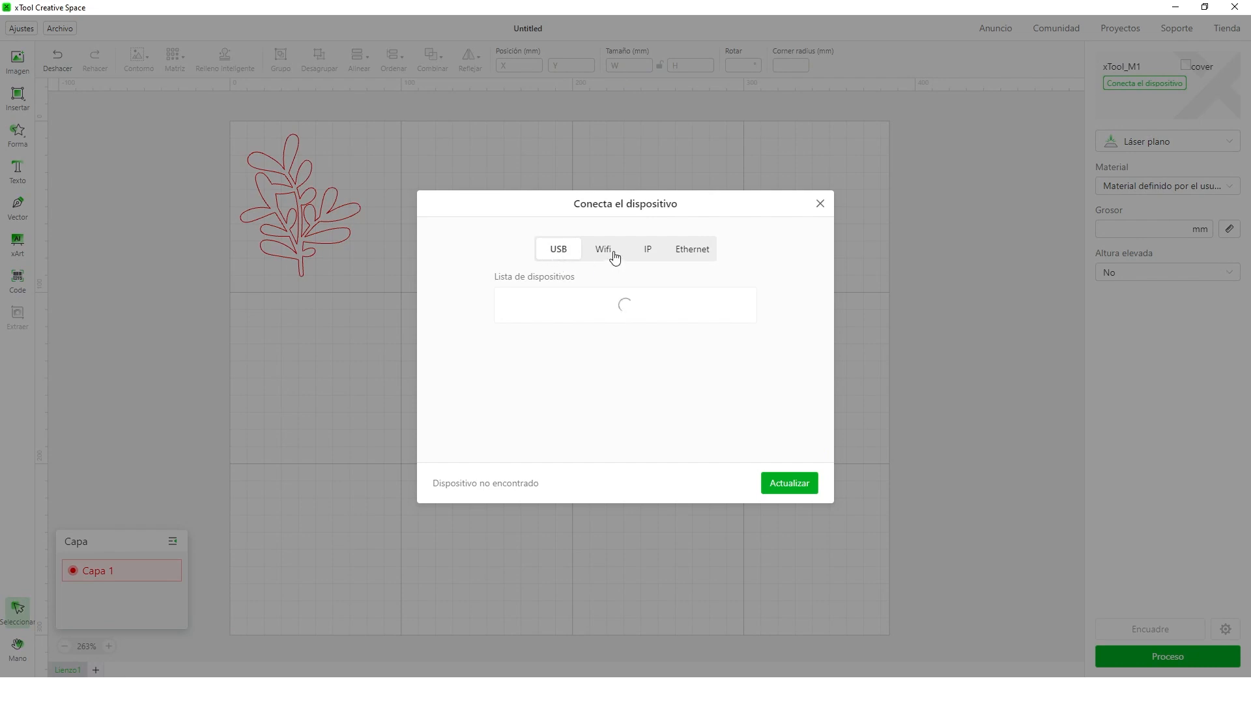
left_click(821, 204)
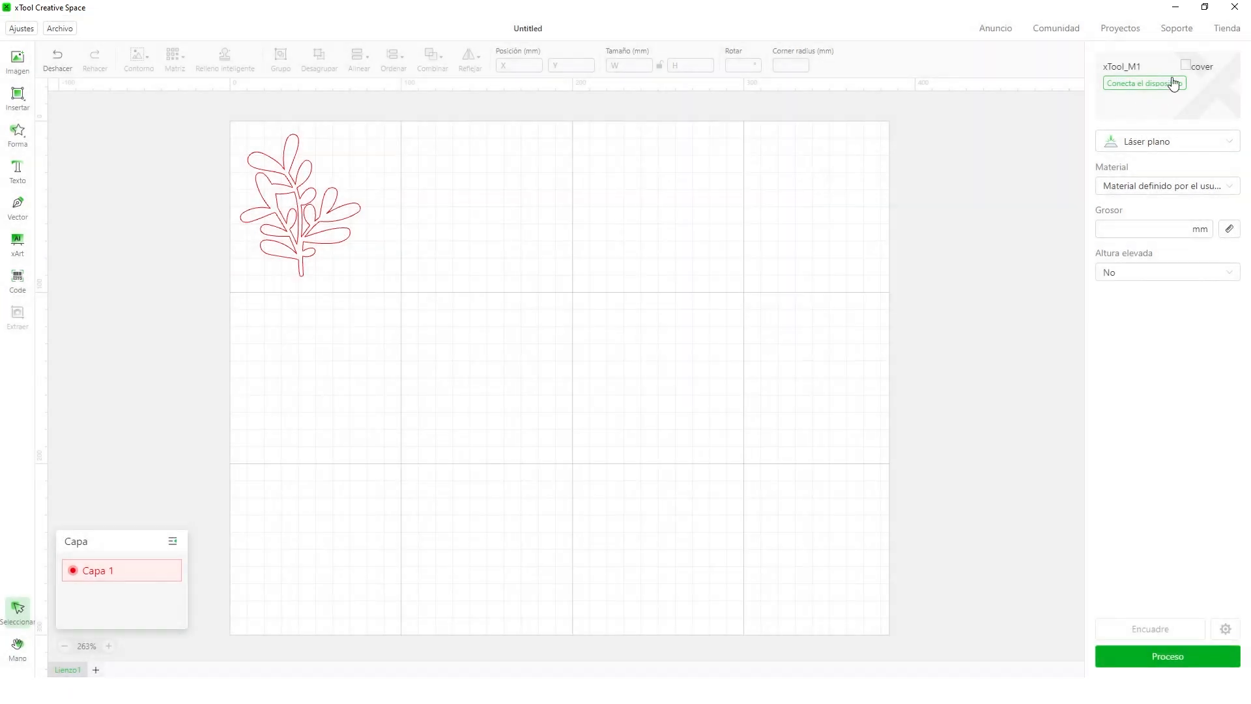
Review the available processing modes, keeping Láser plano selected
left_click(1228, 145)
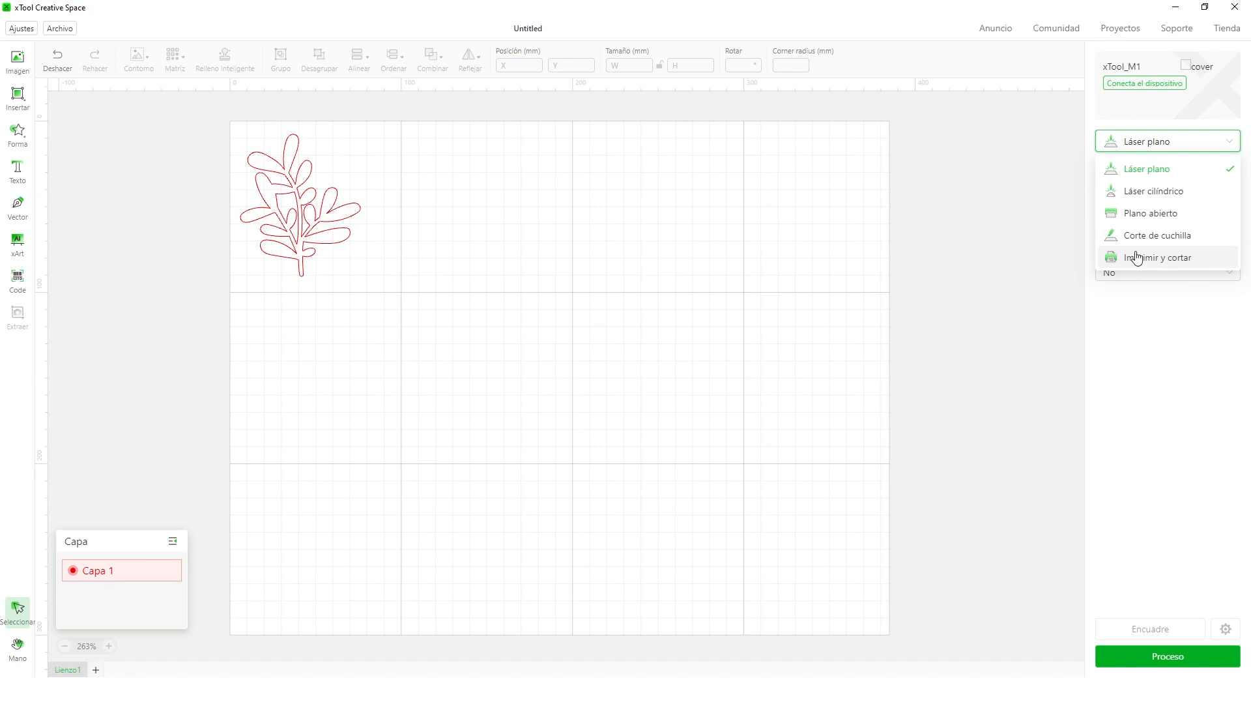
left_click(1153, 168)
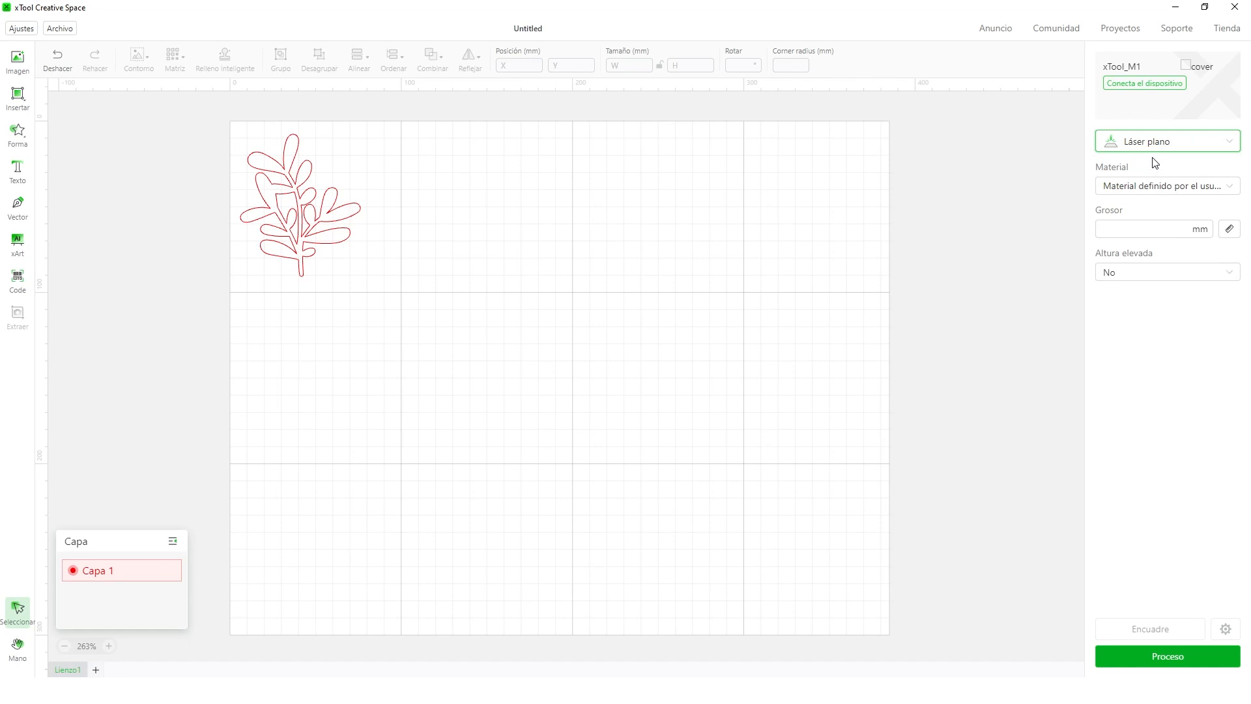
left_click(1228, 145)
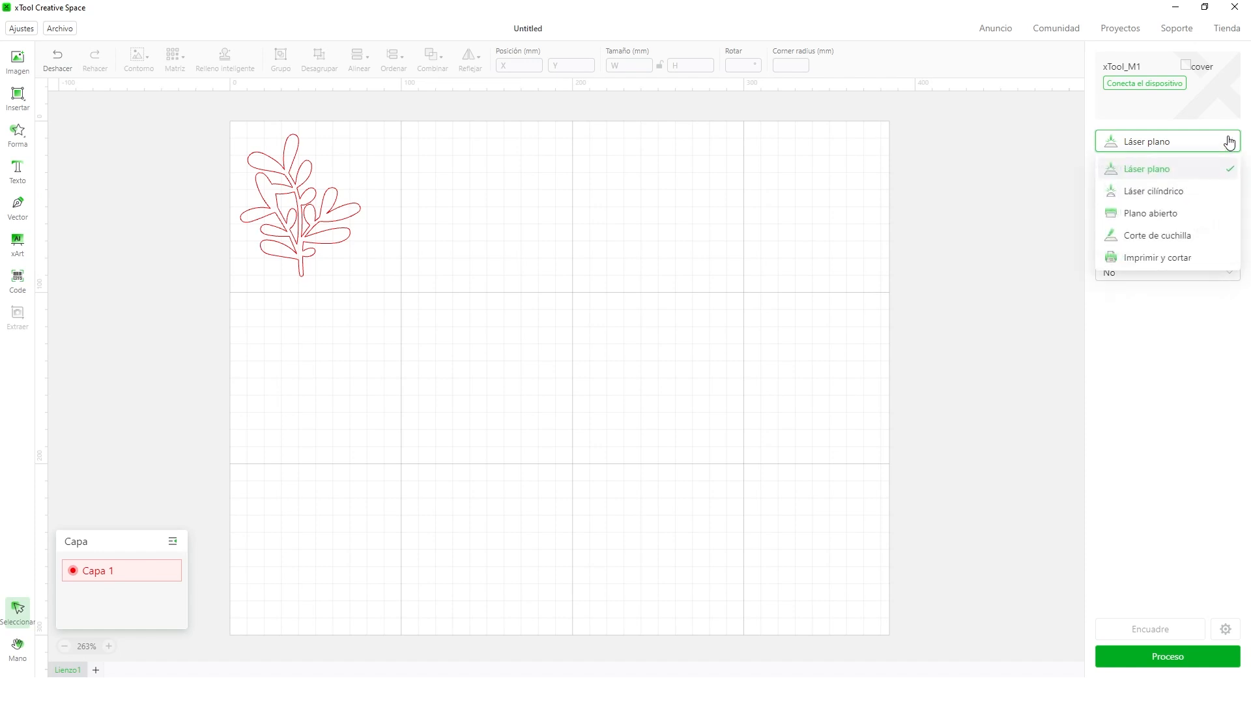
left_click(1119, 465)
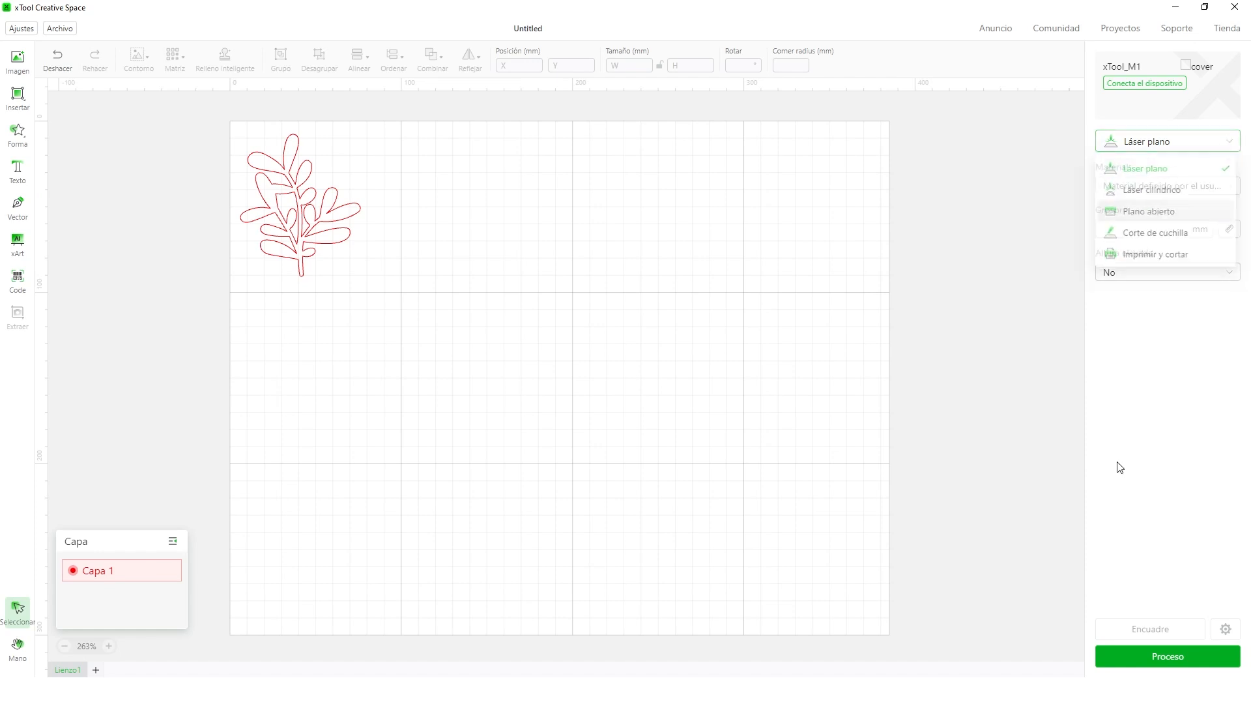
Try the Corte de cuchilla processing mode, and switch back to Láser plano
left_click(1230, 145)
left_click(1138, 241)
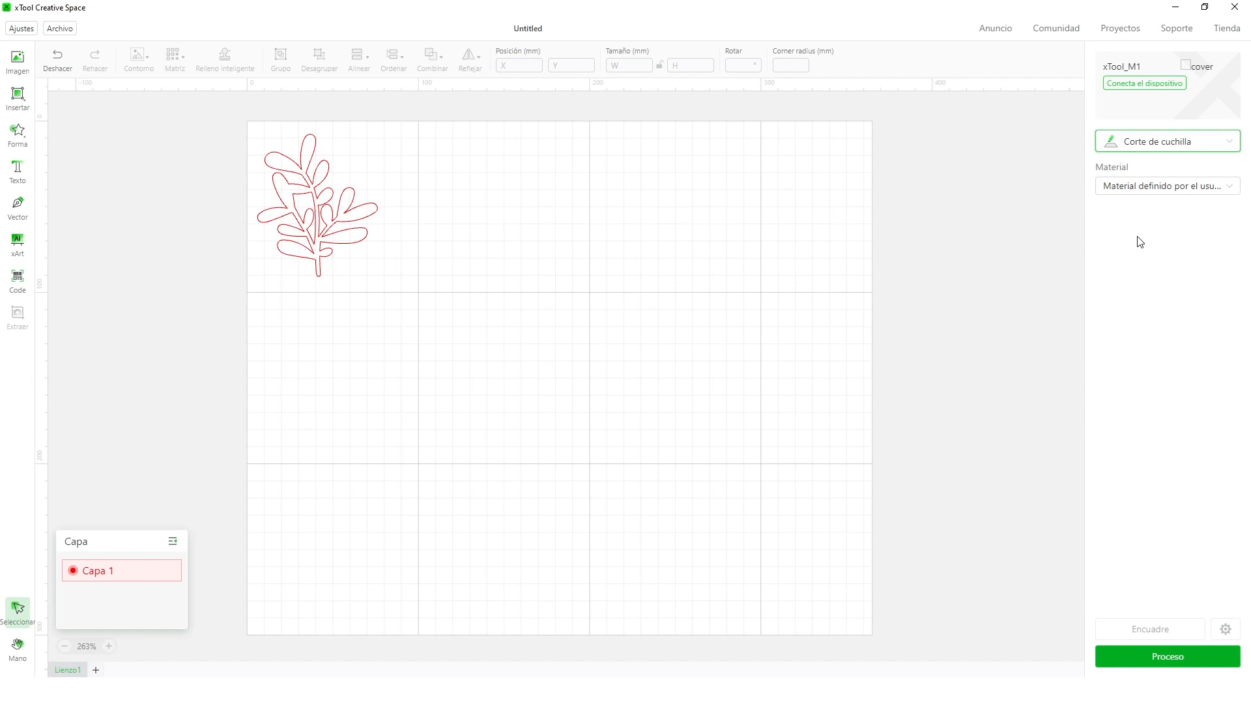
left_click(1210, 145)
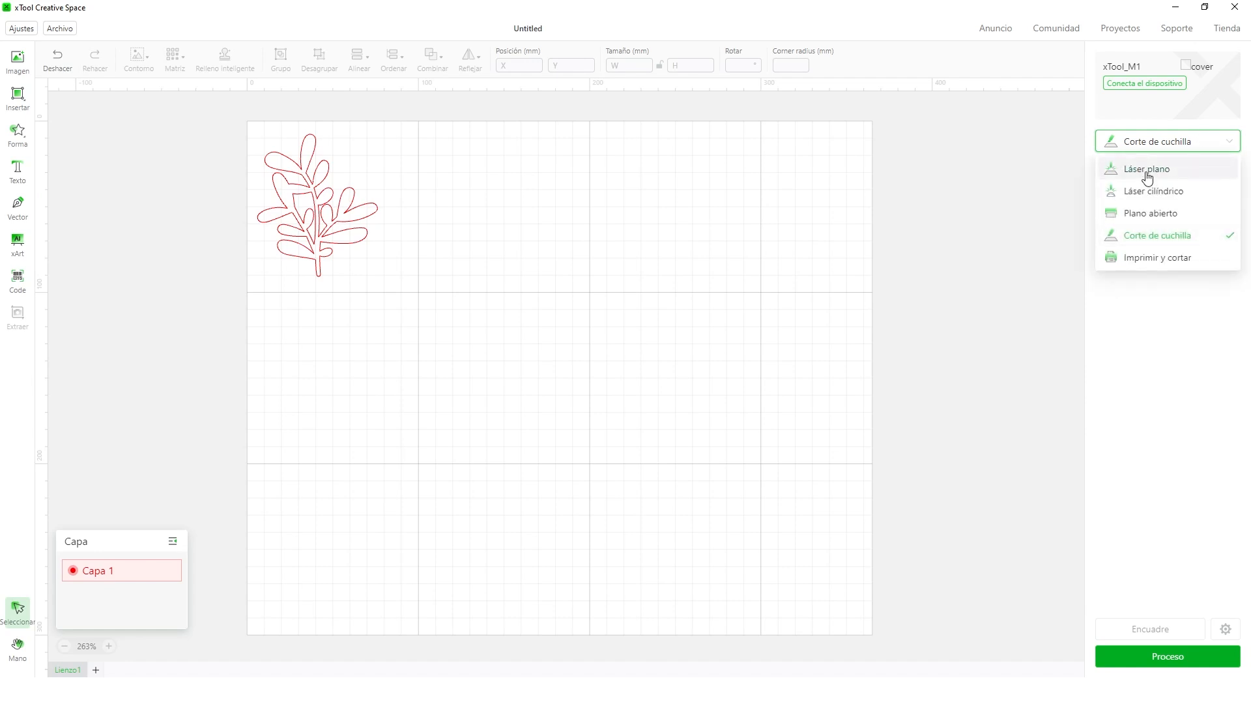
left_click(1145, 171)
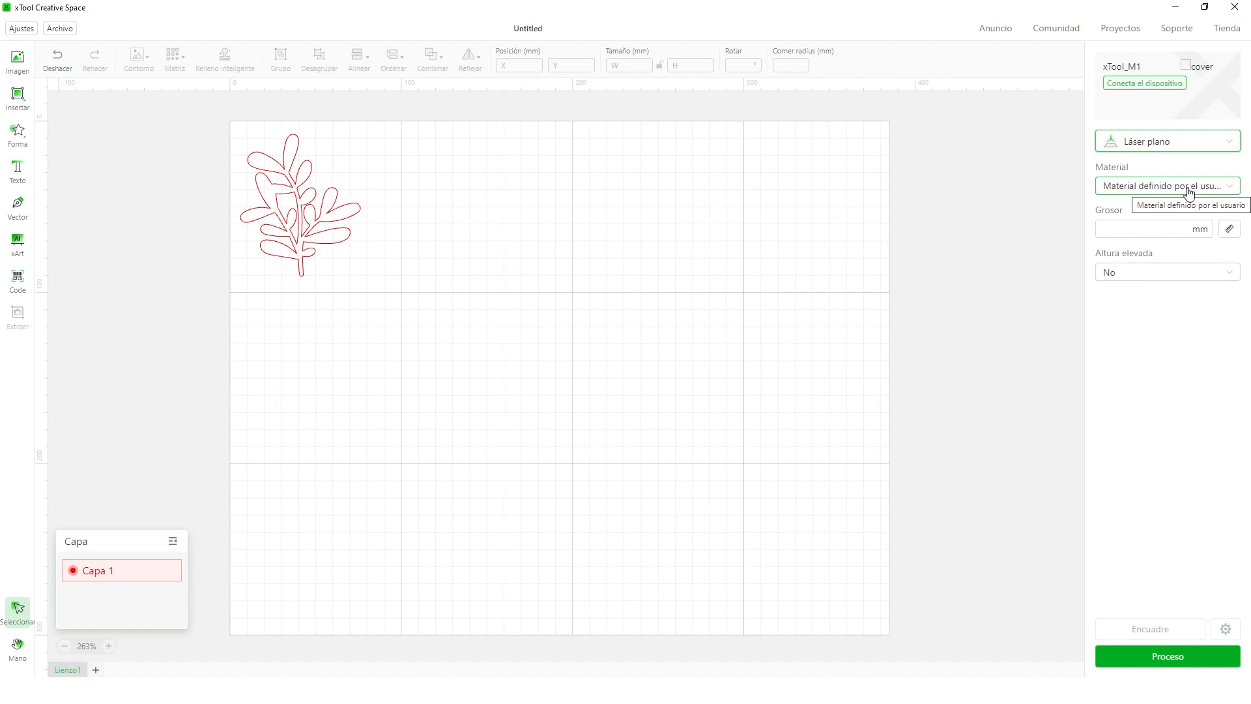
Set the thickness of the user-defined material to 2 mm
left_click(1127, 229)
left_click(1127, 229)
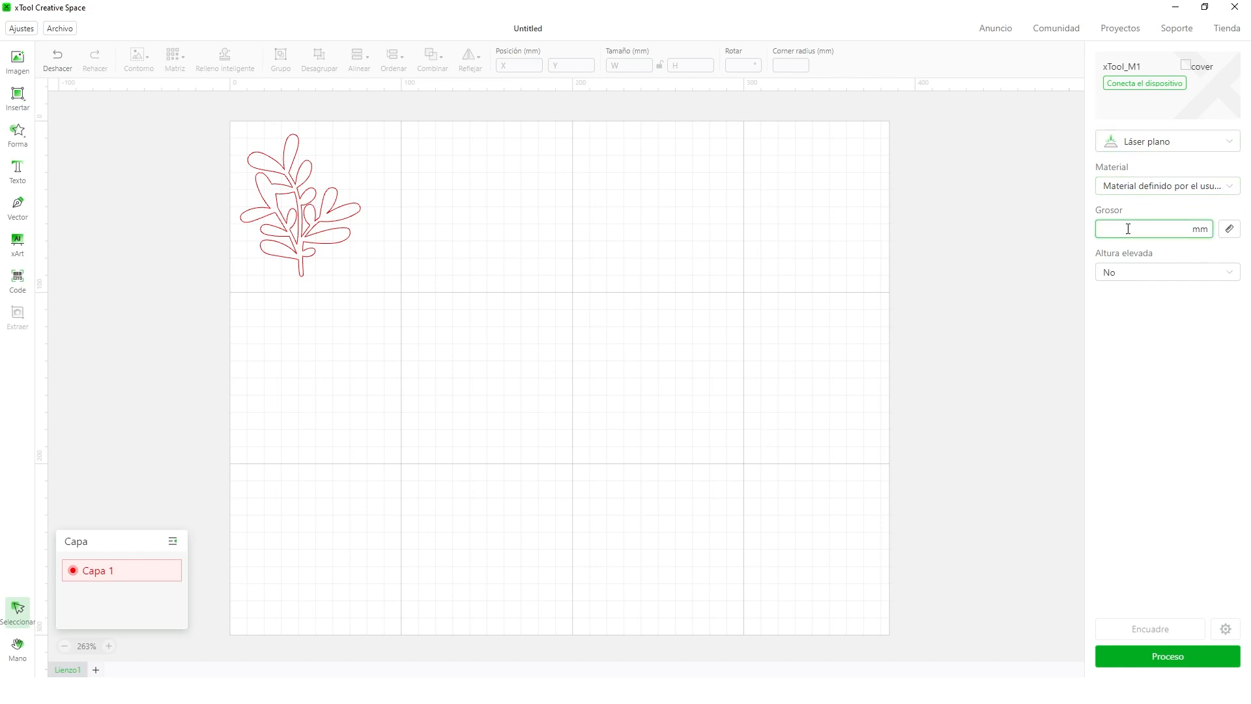
type("2")
Choose 3mm Basswood Plywood as the material from the full list of compatible xTool materials
left_click(1153, 184)
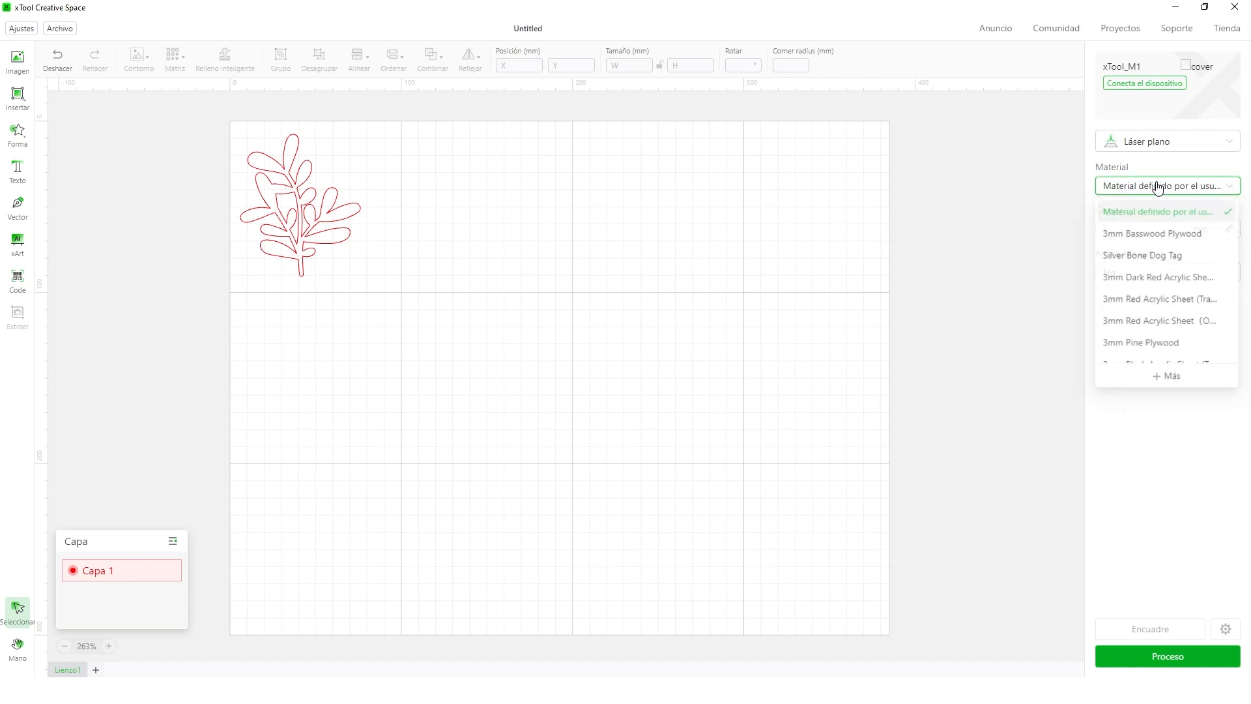
left_click(1154, 184)
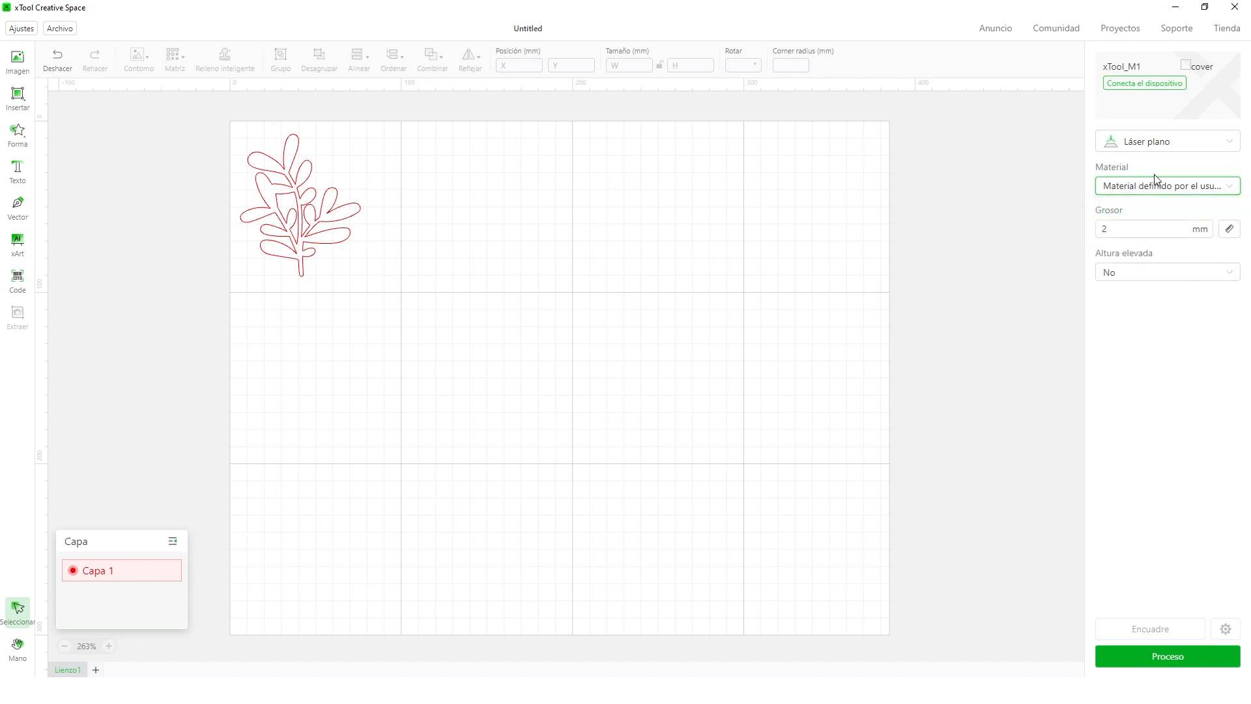
left_click(1162, 187)
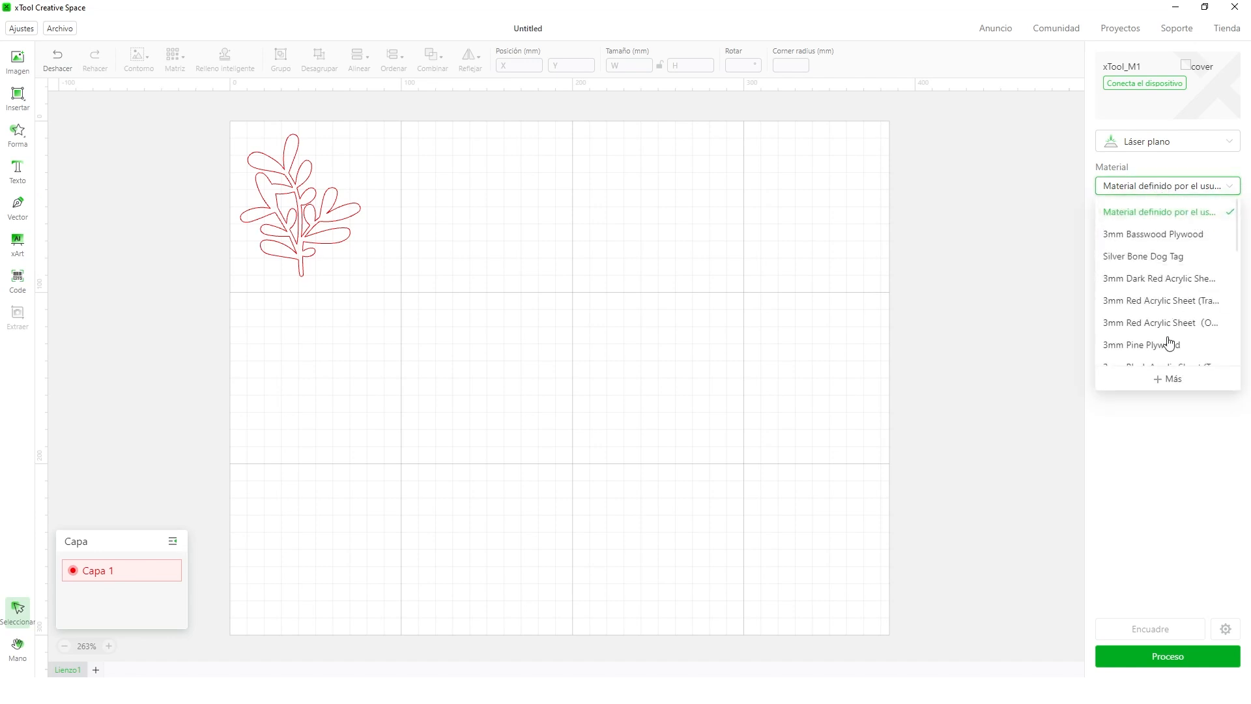
left_click(1168, 380)
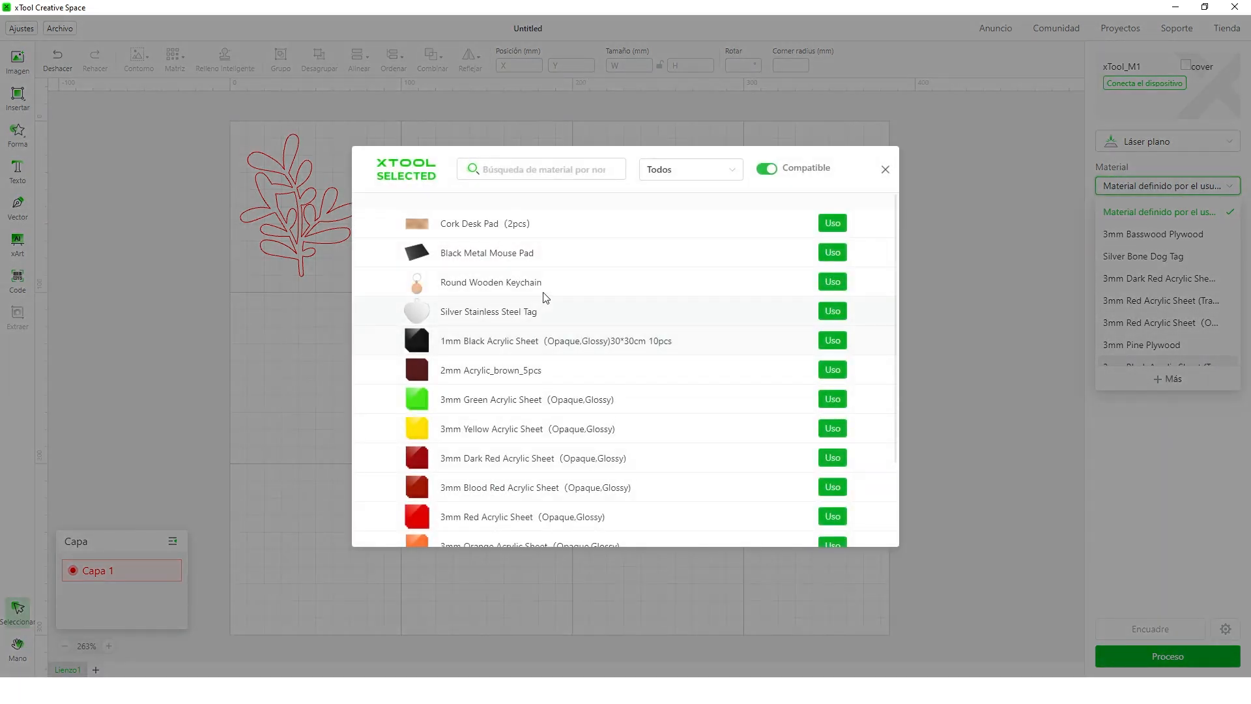
scroll(544, 296, "down", 3)
scroll(545, 297, "down", 10)
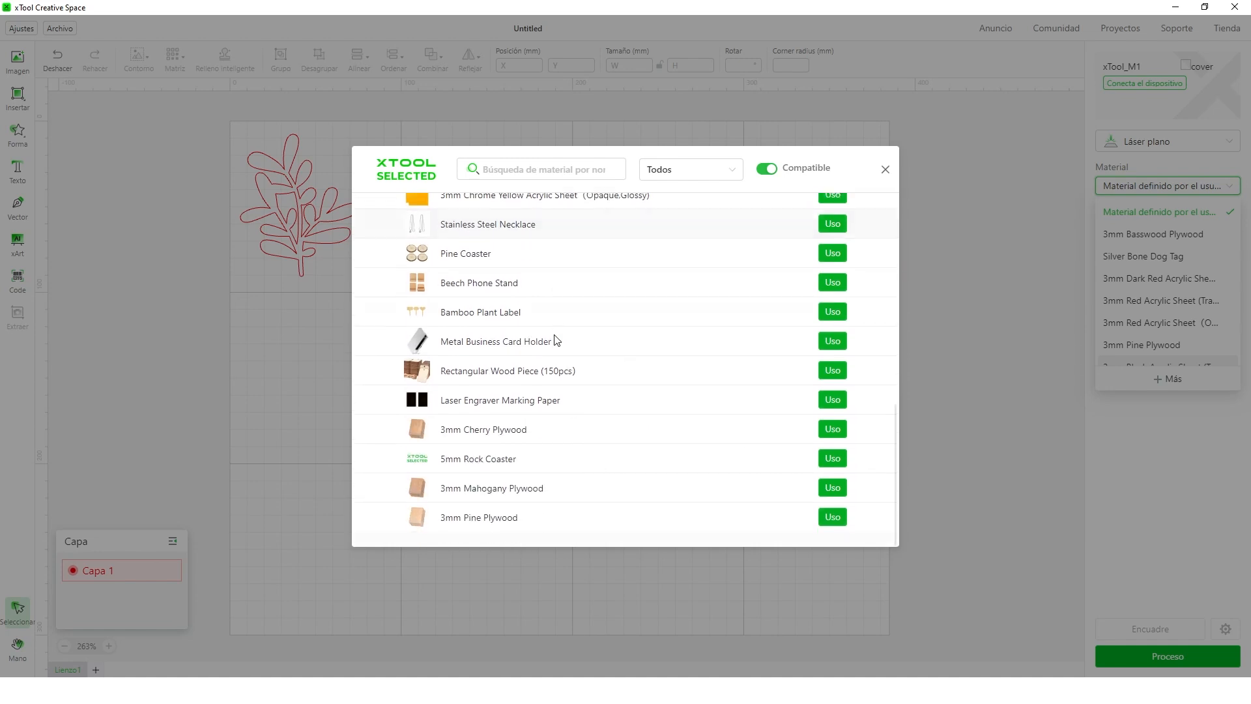
scroll(574, 358, "down", 6)
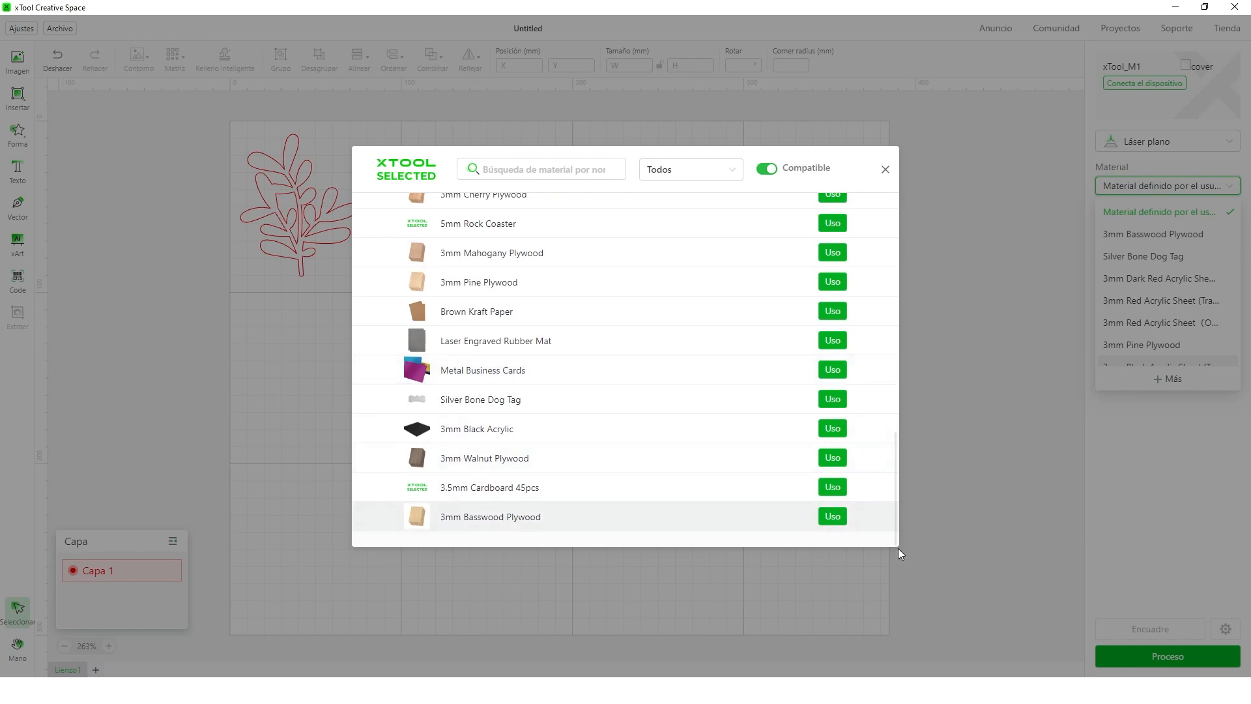
left_click(831, 515)
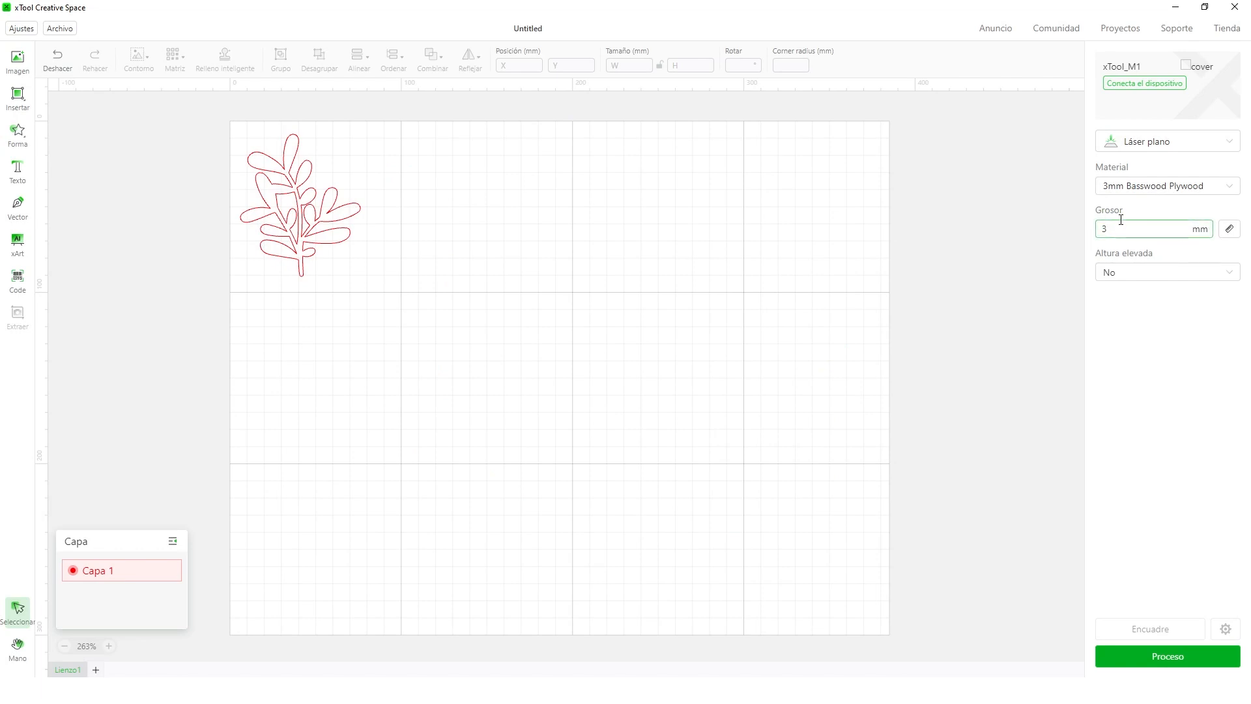
Set the raised height option to Prisma triangular
left_click(1127, 278)
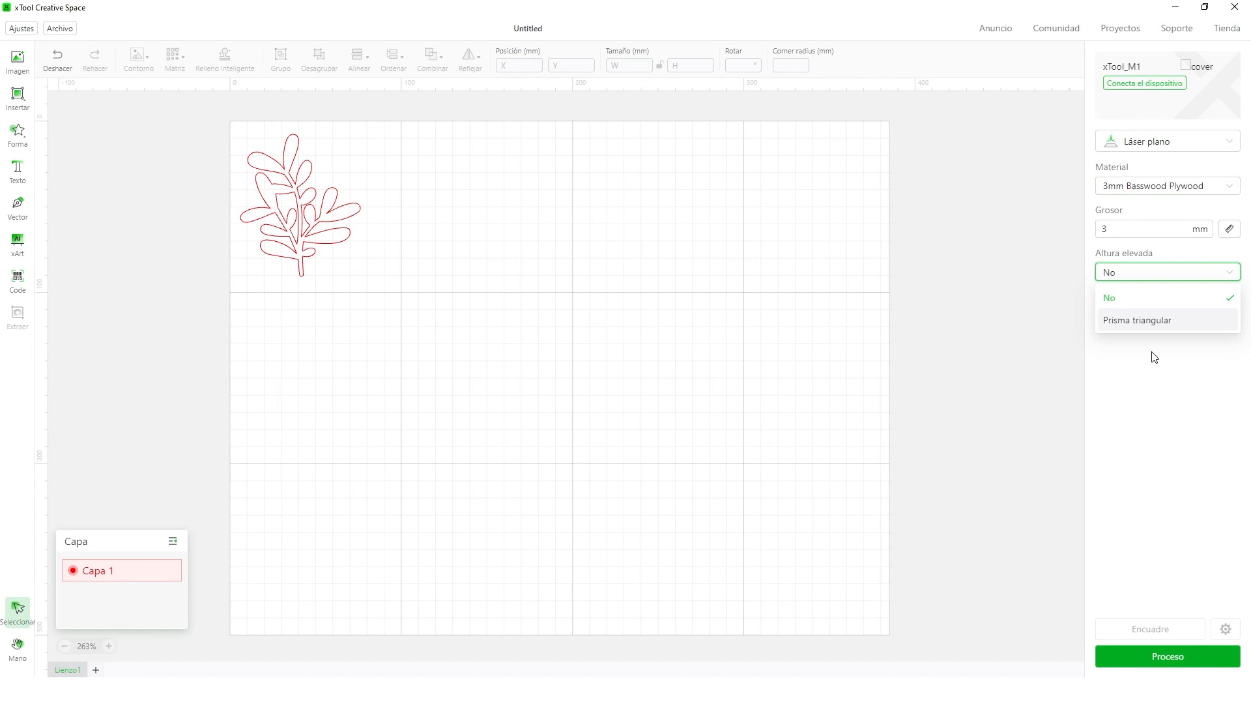
left_click(1121, 321)
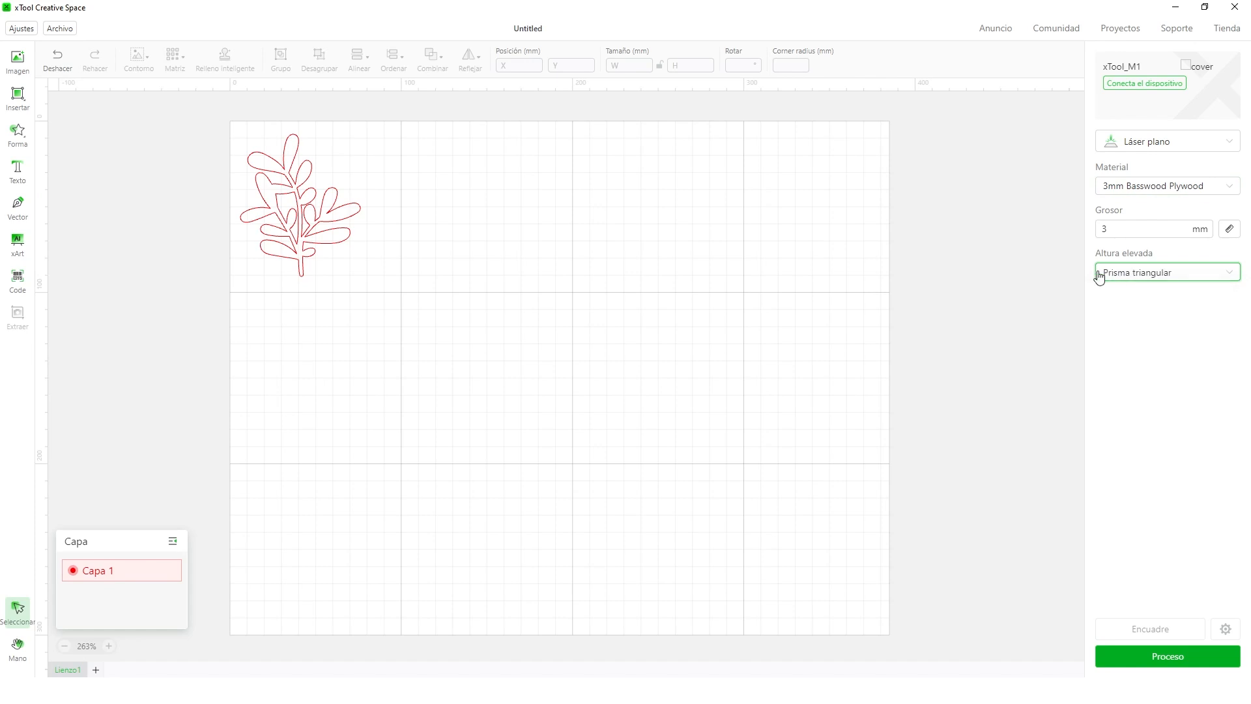
left_click(1106, 232)
left_click(1203, 279)
left_click(1140, 401)
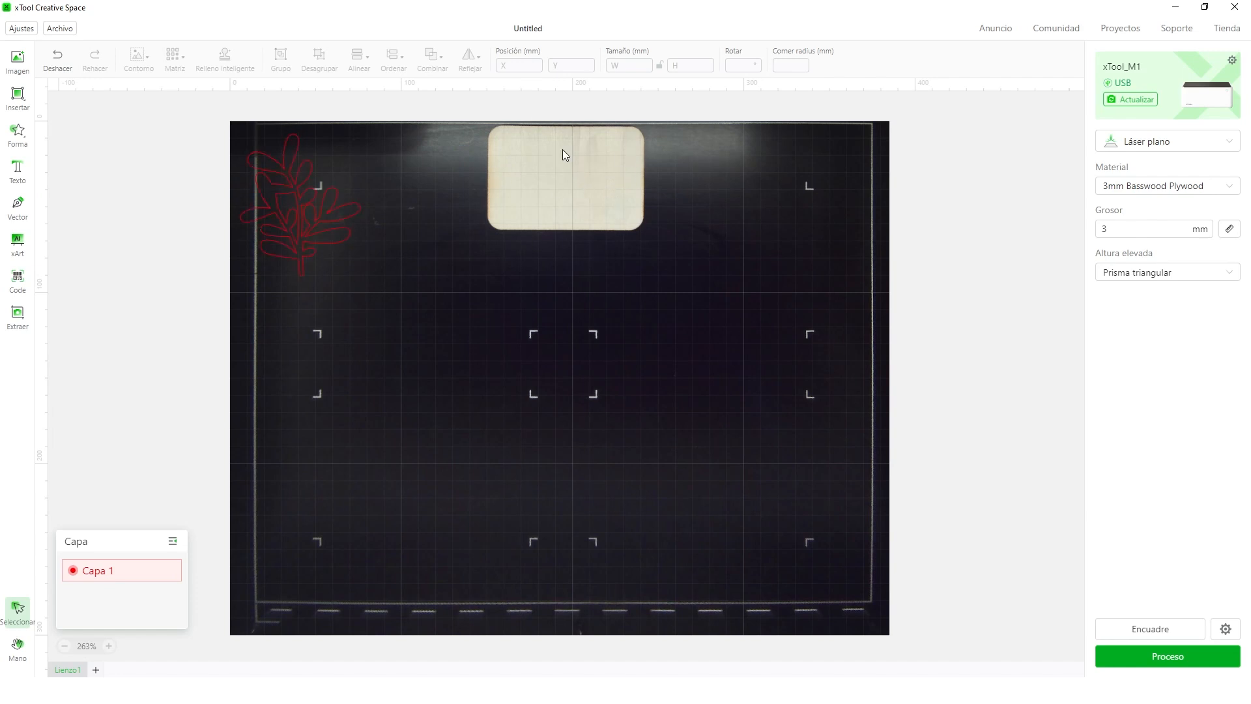
Scale the branch design down to about 39.5 × 46.8 mm and place it centred on the wooden board
left_click(326, 246)
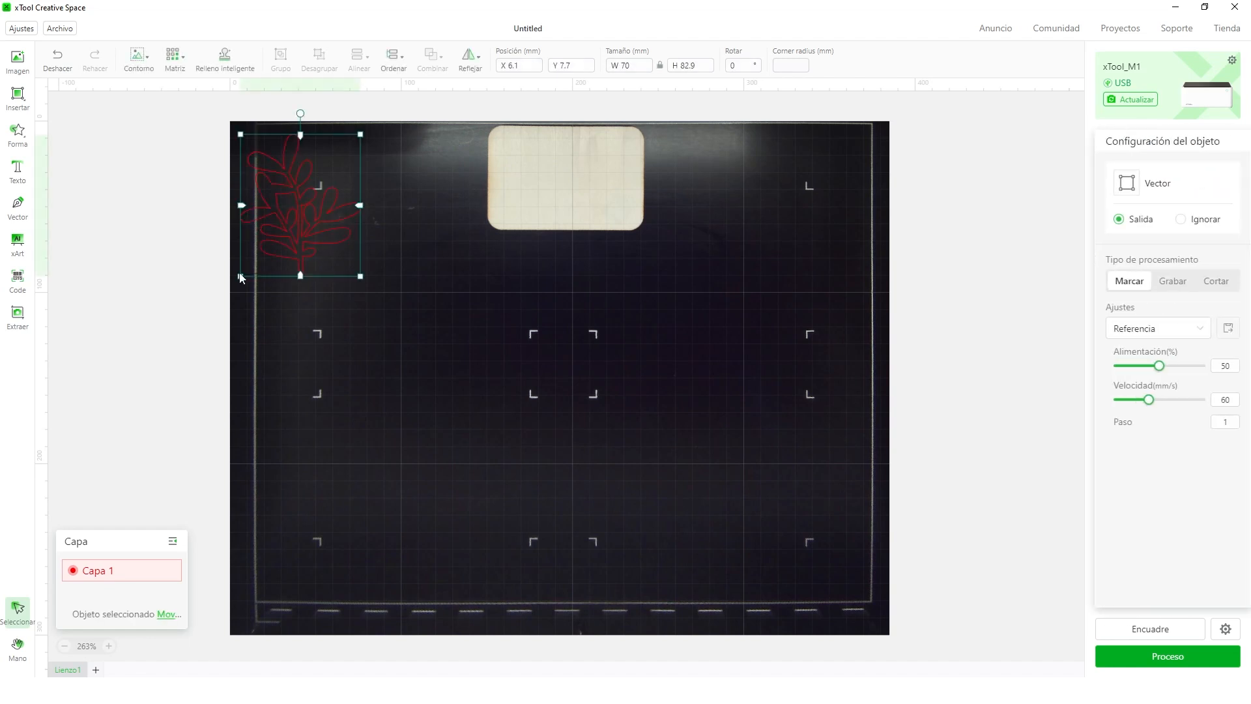
left_click_drag(240, 274, 576, 187)
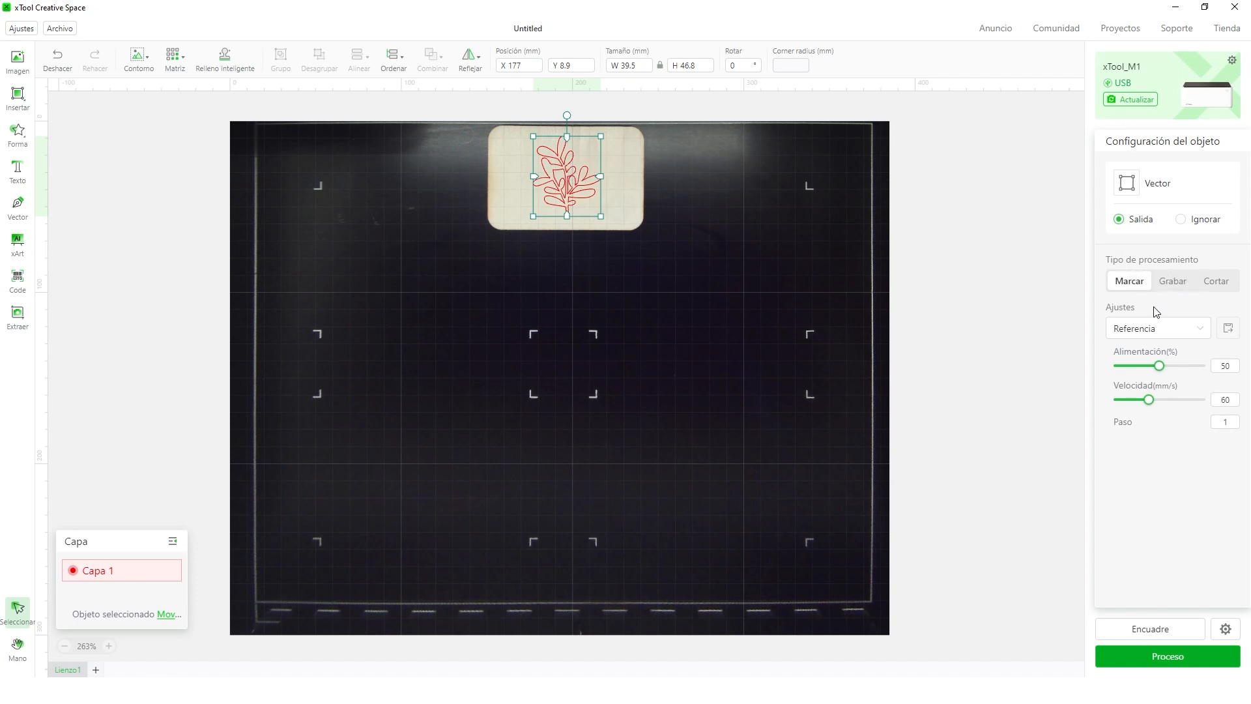
Draw a rectangle about 60.1 × 53.6 mm around the branch, inside the wooden board's outline
left_click(17, 94)
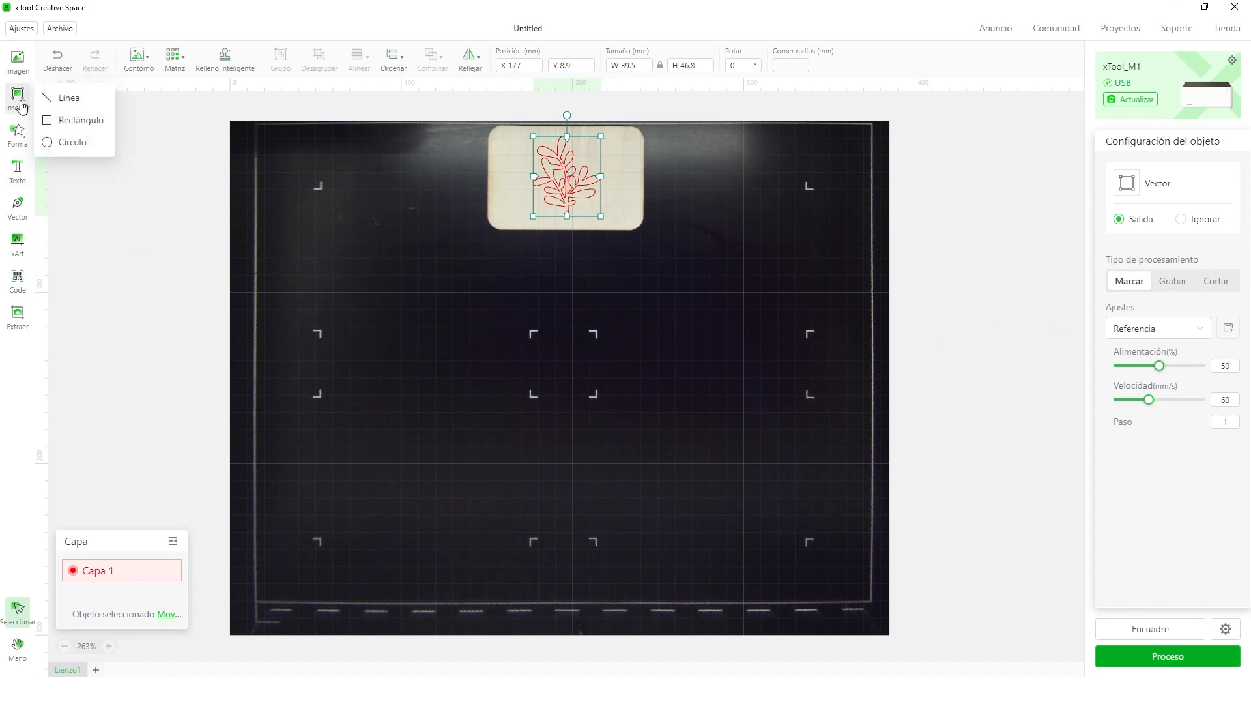
left_click(59, 120)
left_click_drag(514, 132, 618, 223)
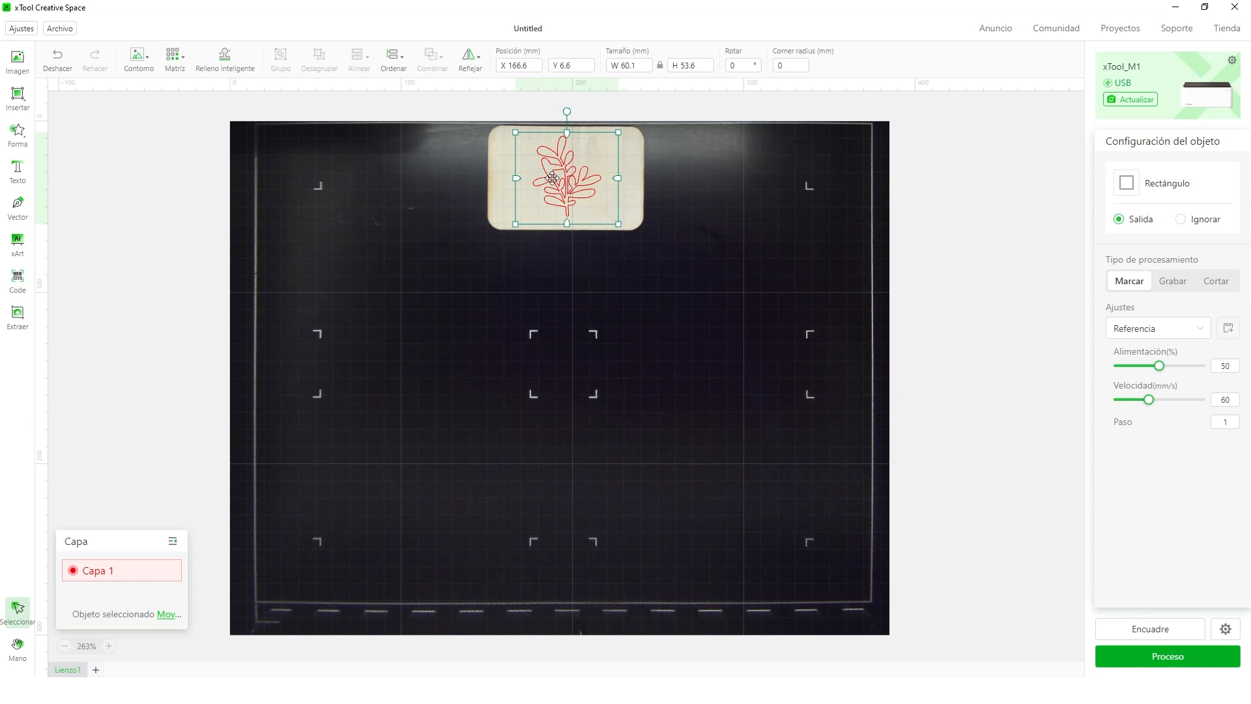
Try the Grabar and Cortar processing types on the branch, and leave it set to Grabar
left_click(595, 206)
left_click(554, 163)
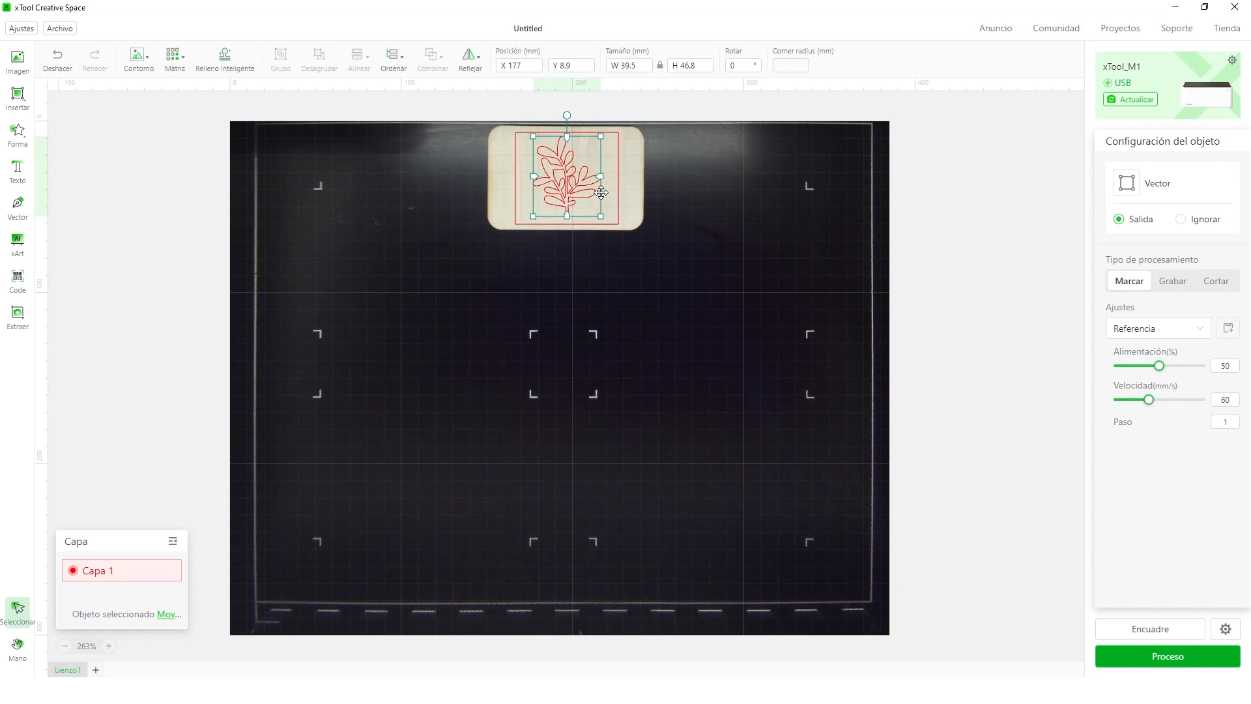
left_click(1172, 283)
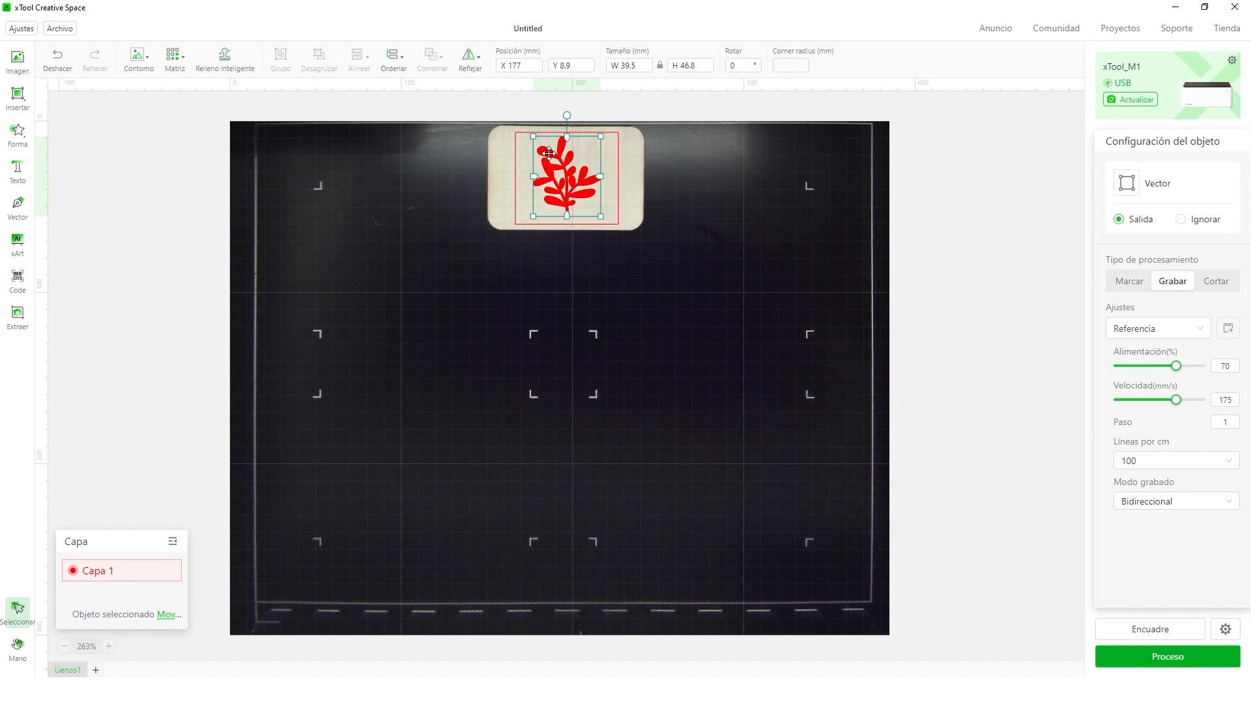
left_click(1203, 282)
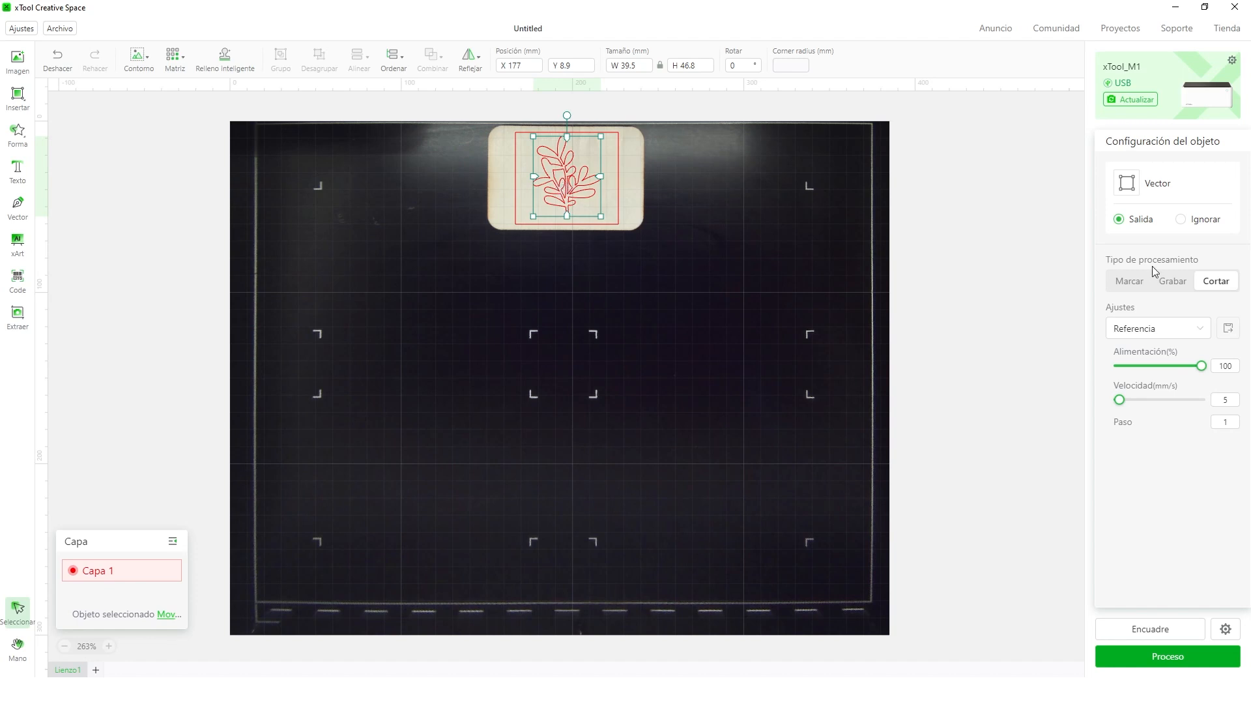
left_click(1155, 283)
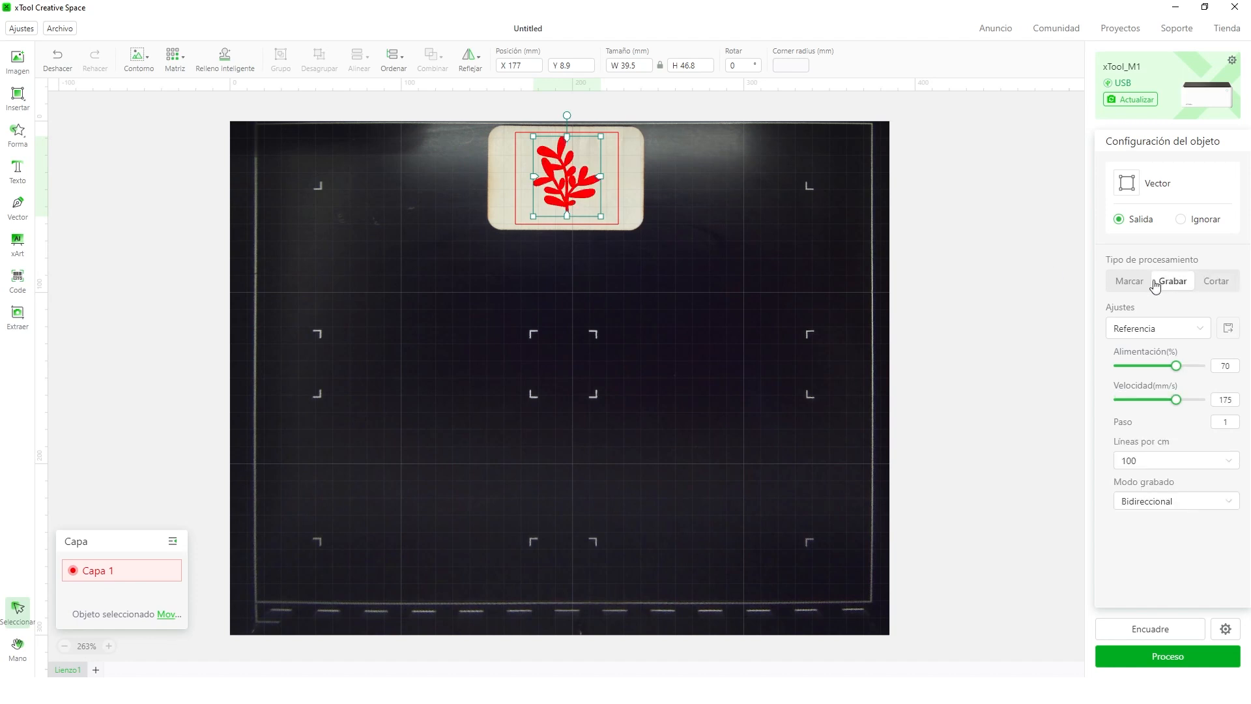
Set the processing type of the rectangle around the branch to Cortar
left_click(618, 176)
left_click(1216, 281)
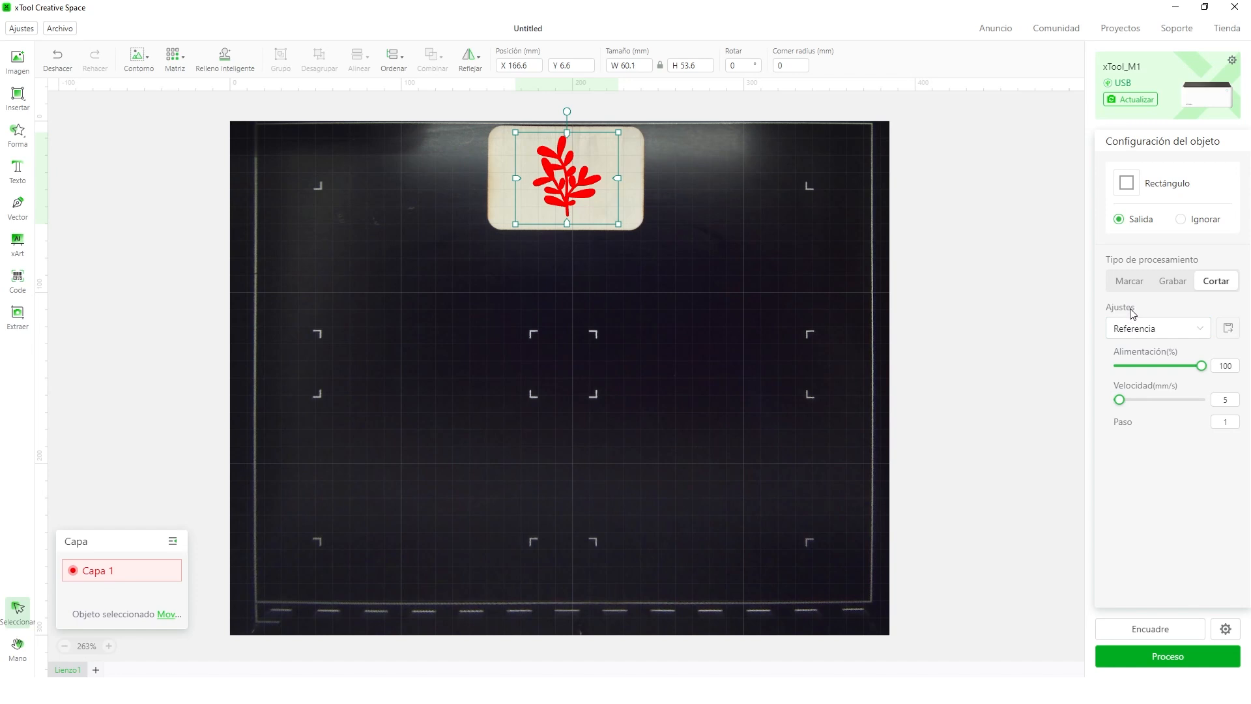
left_click(1041, 266)
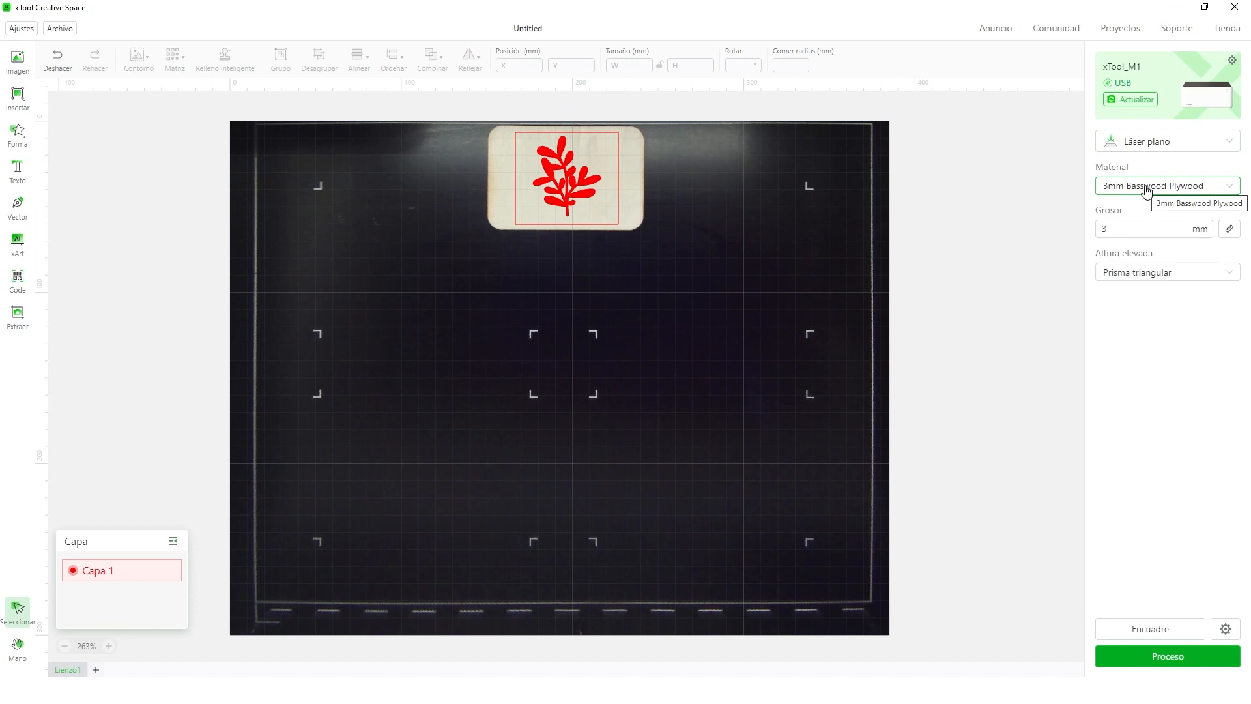
Examine the material settings and the Alimentación and Velocidad values of the branch engraving and the rectangle cut
left_click(576, 186)
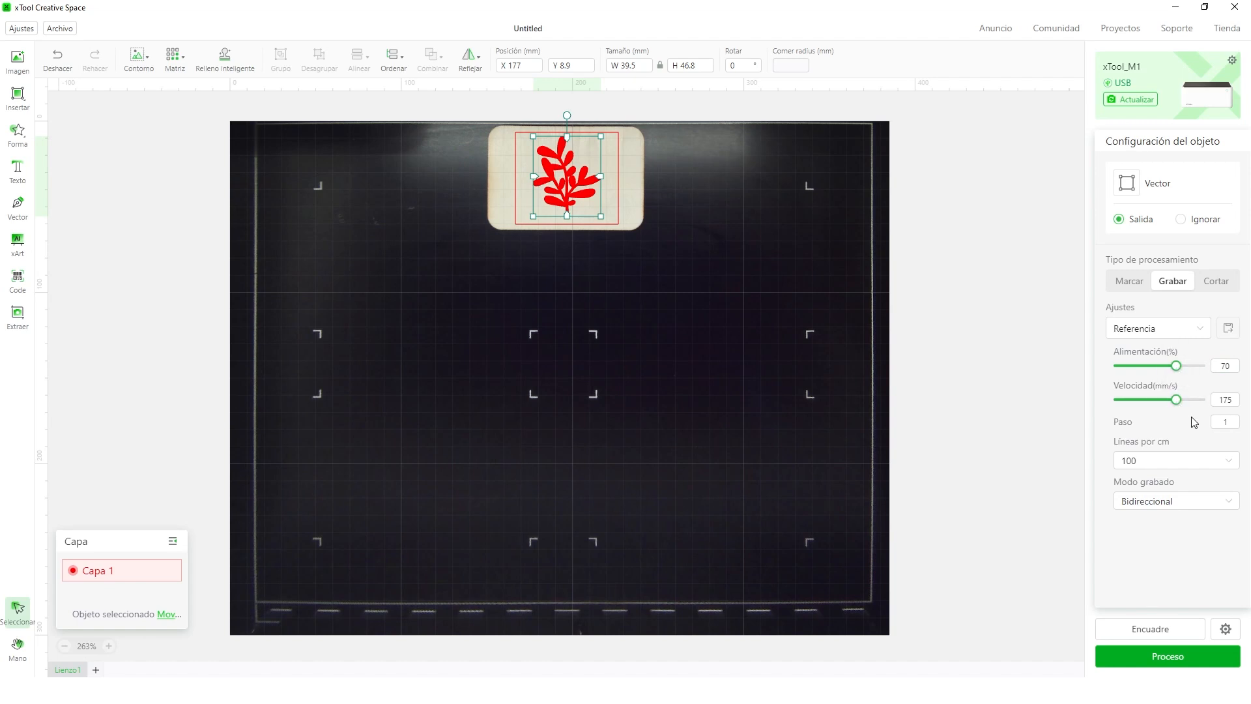
left_click(1001, 317)
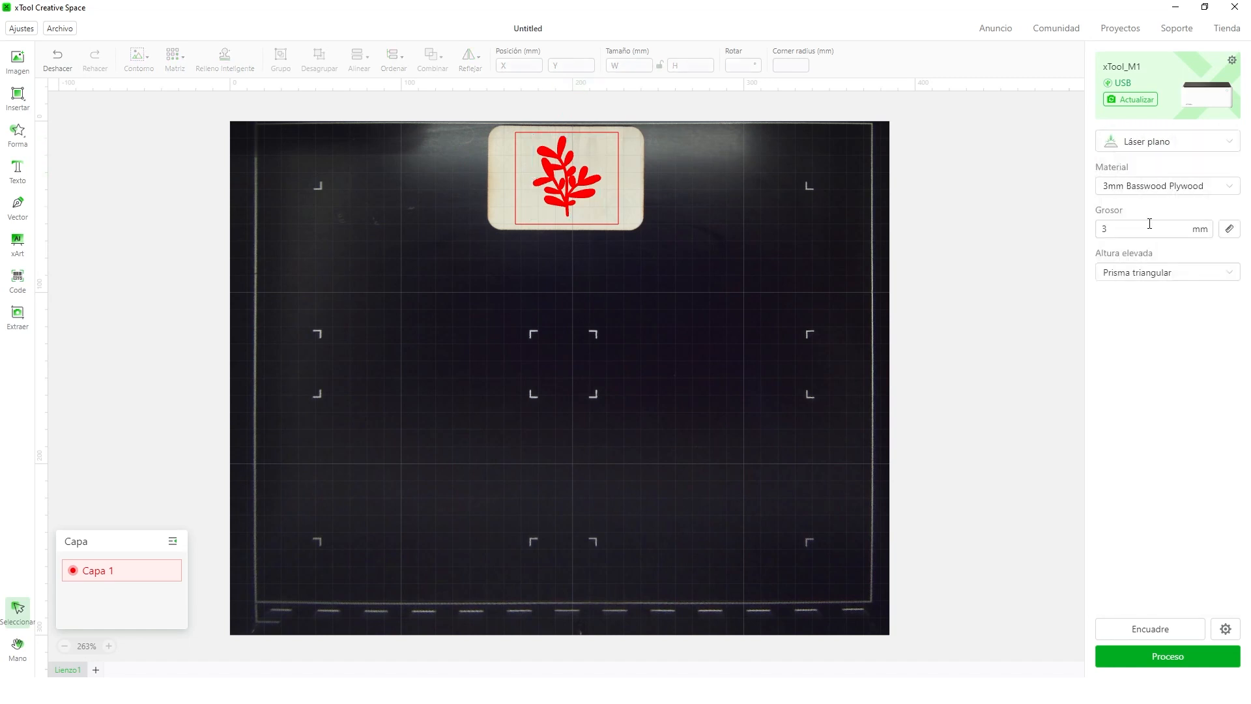
left_click(556, 199)
left_click(1227, 366)
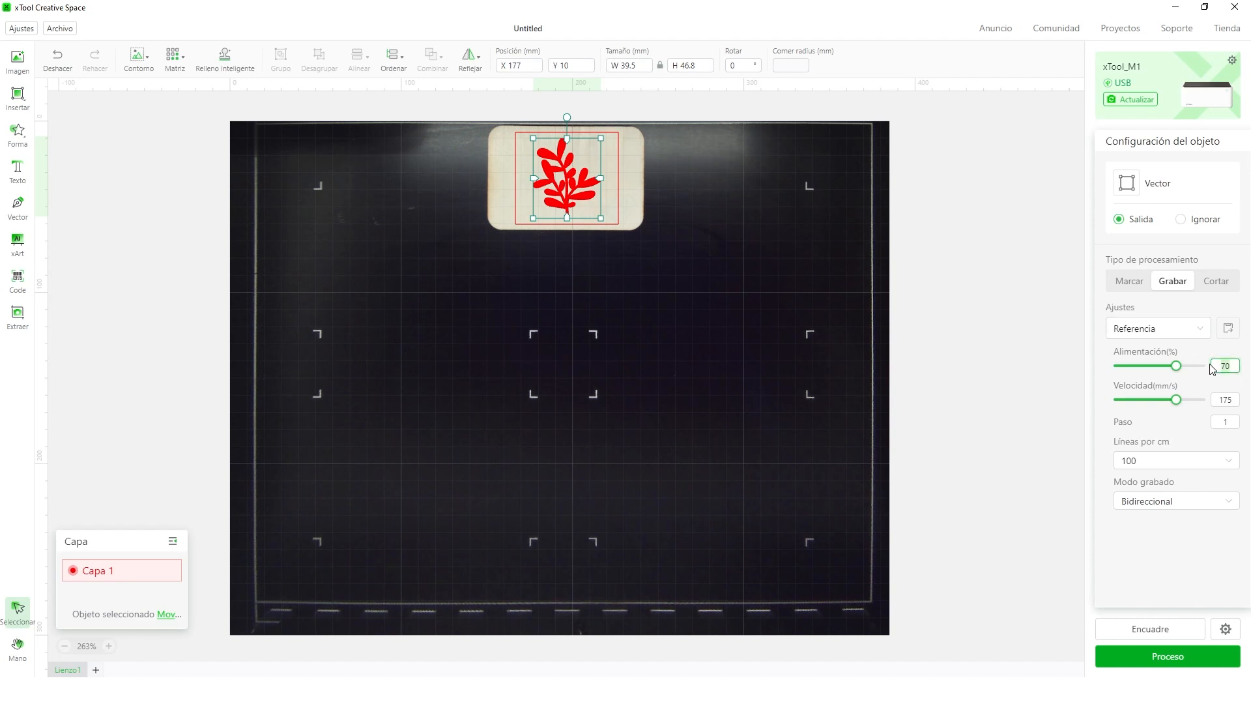
double_click(1235, 397)
left_click(619, 181)
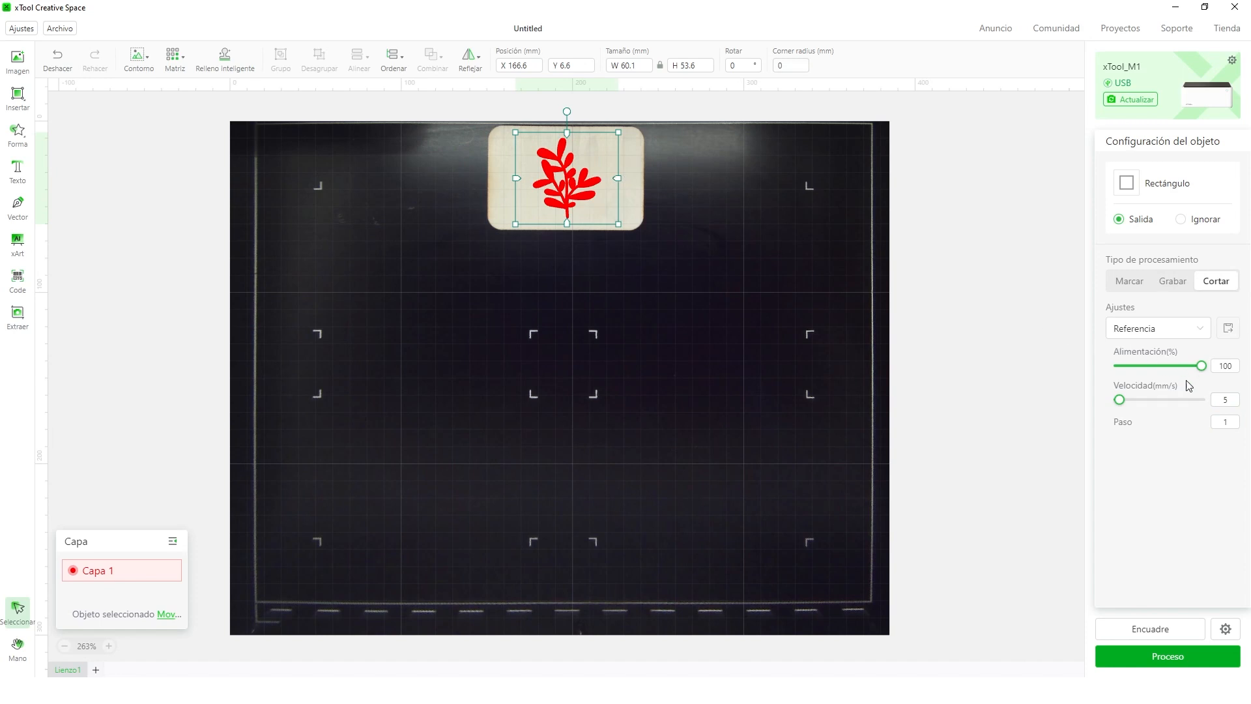
left_click(1236, 365)
left_click(983, 298)
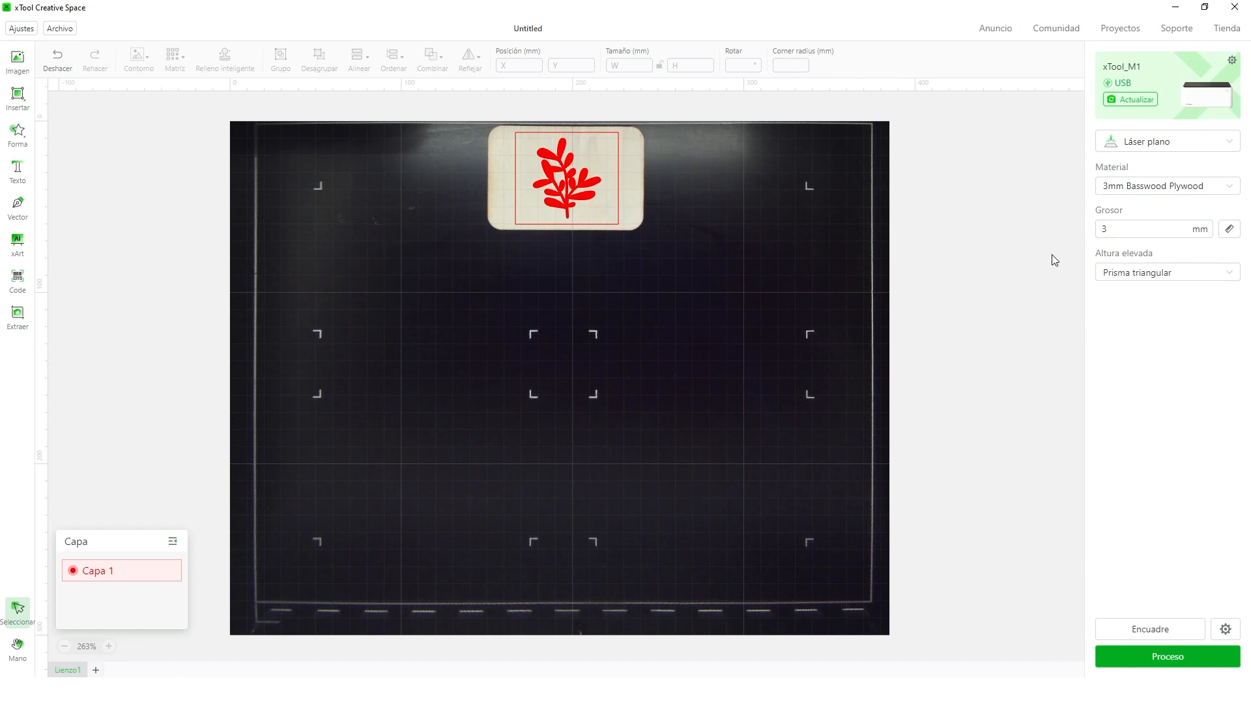
Examine the branch engraving's Alimentación, Líneas por cm and Modo grabado options without changing them
left_click(577, 186)
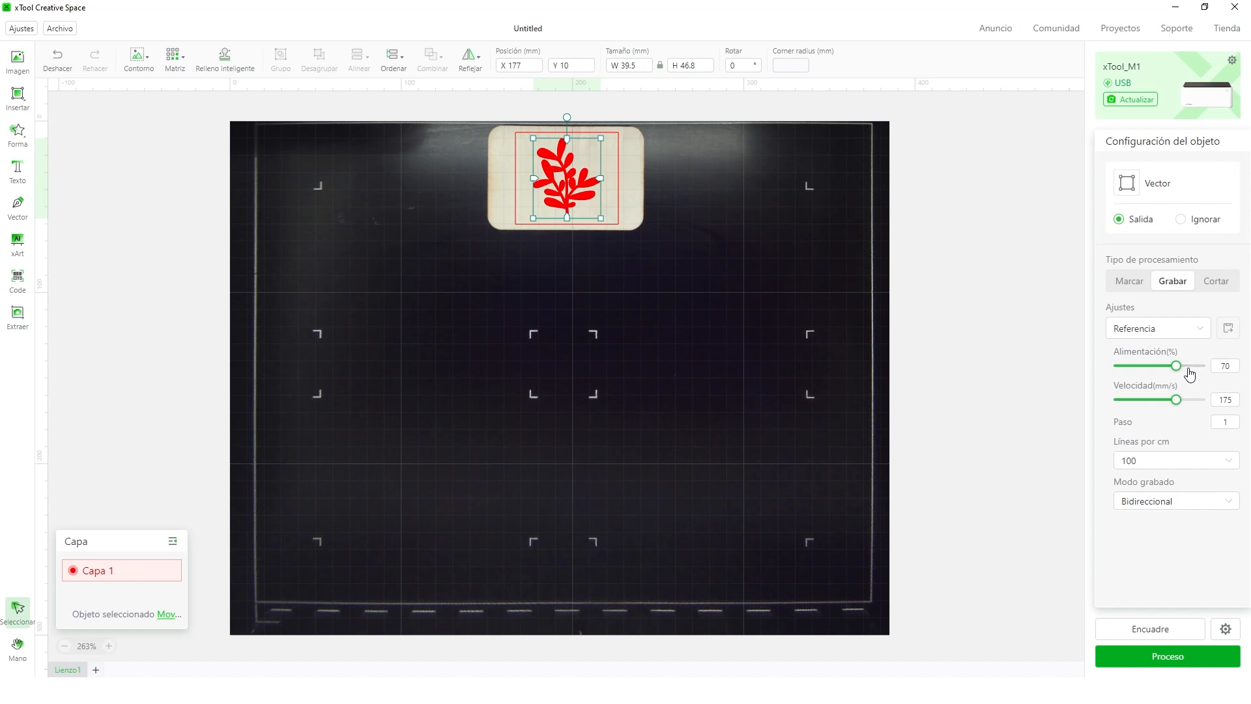
left_click(1228, 361)
left_click(1228, 466)
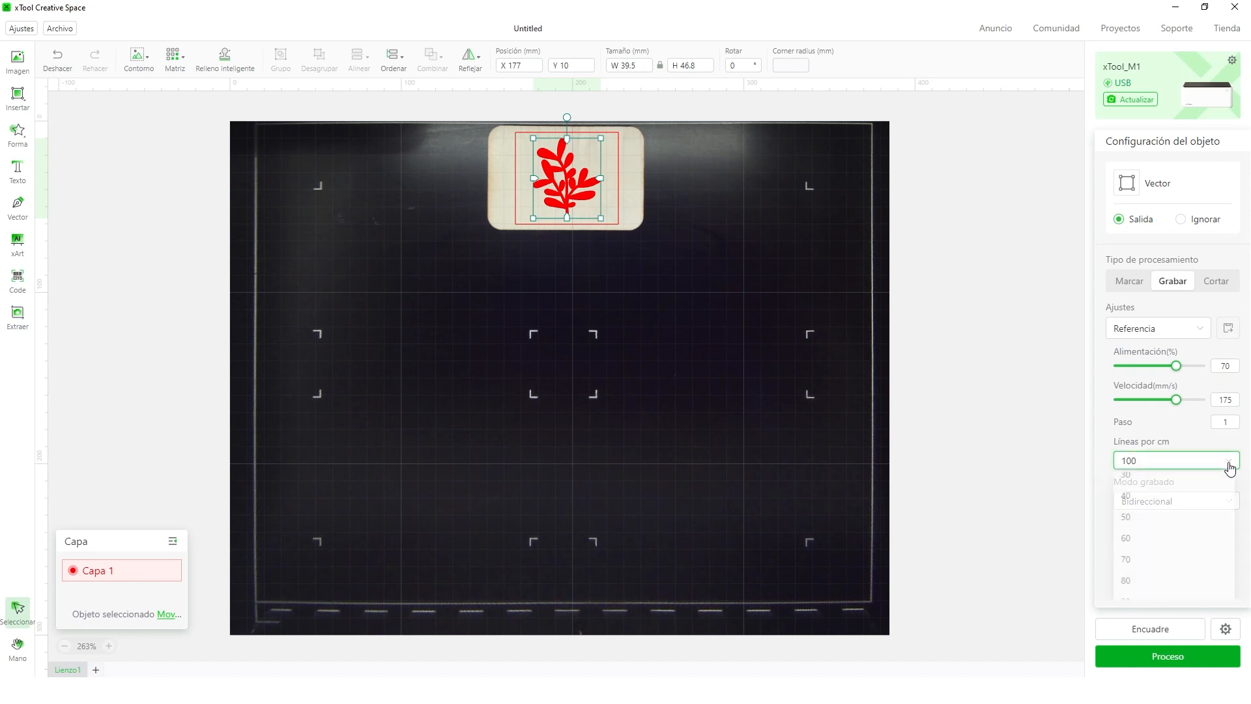
left_click(1228, 466)
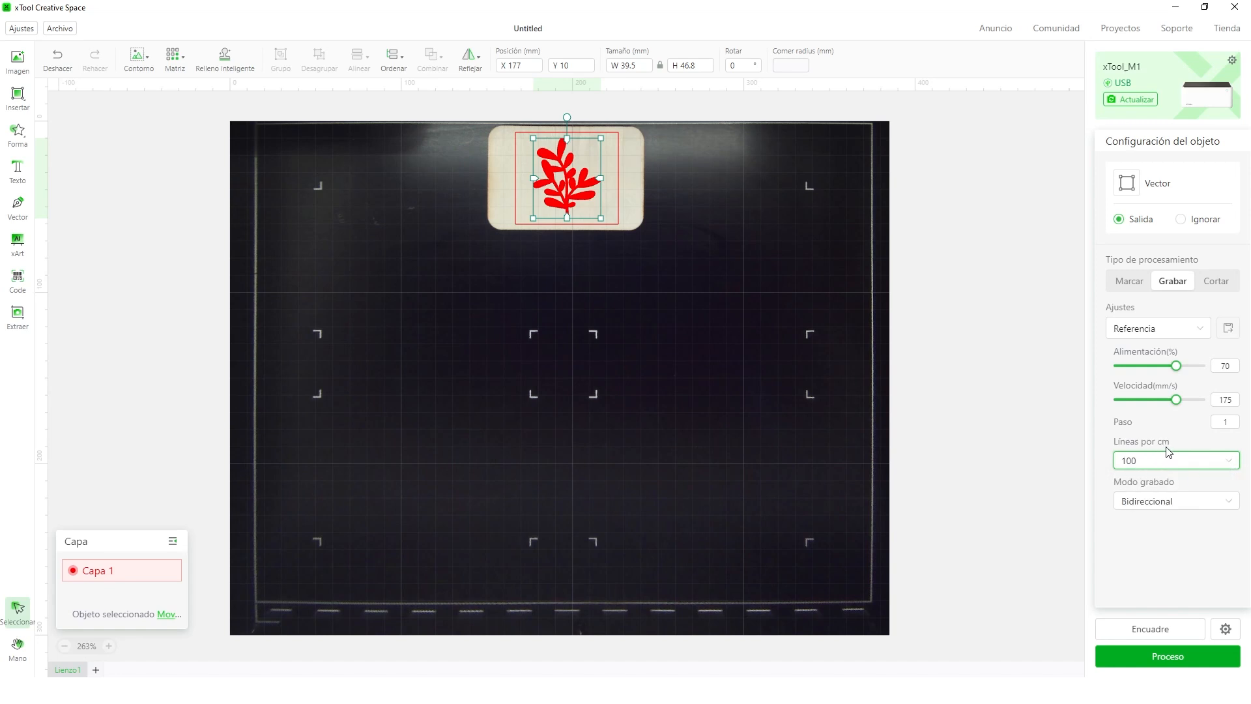
left_click(1224, 508)
left_click(967, 373)
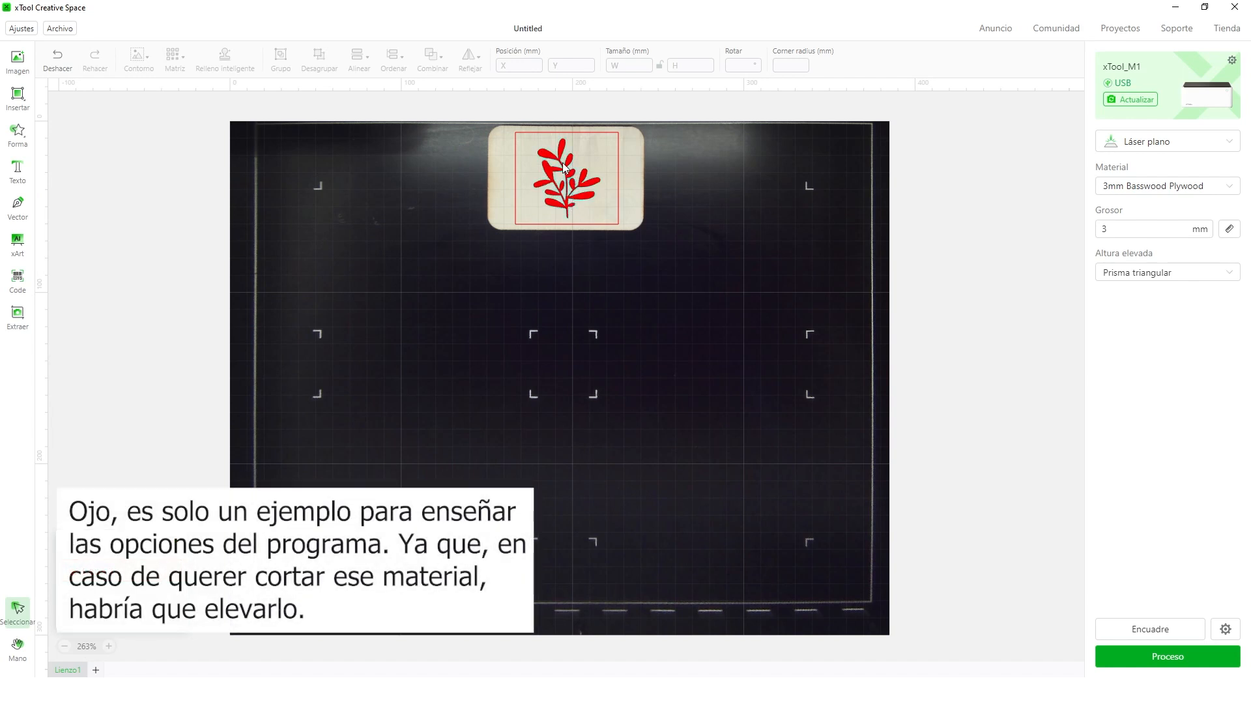
Compare the processing type and parameters of the branch with those of the surrounding rectangle
left_click(576, 179)
left_click(618, 185)
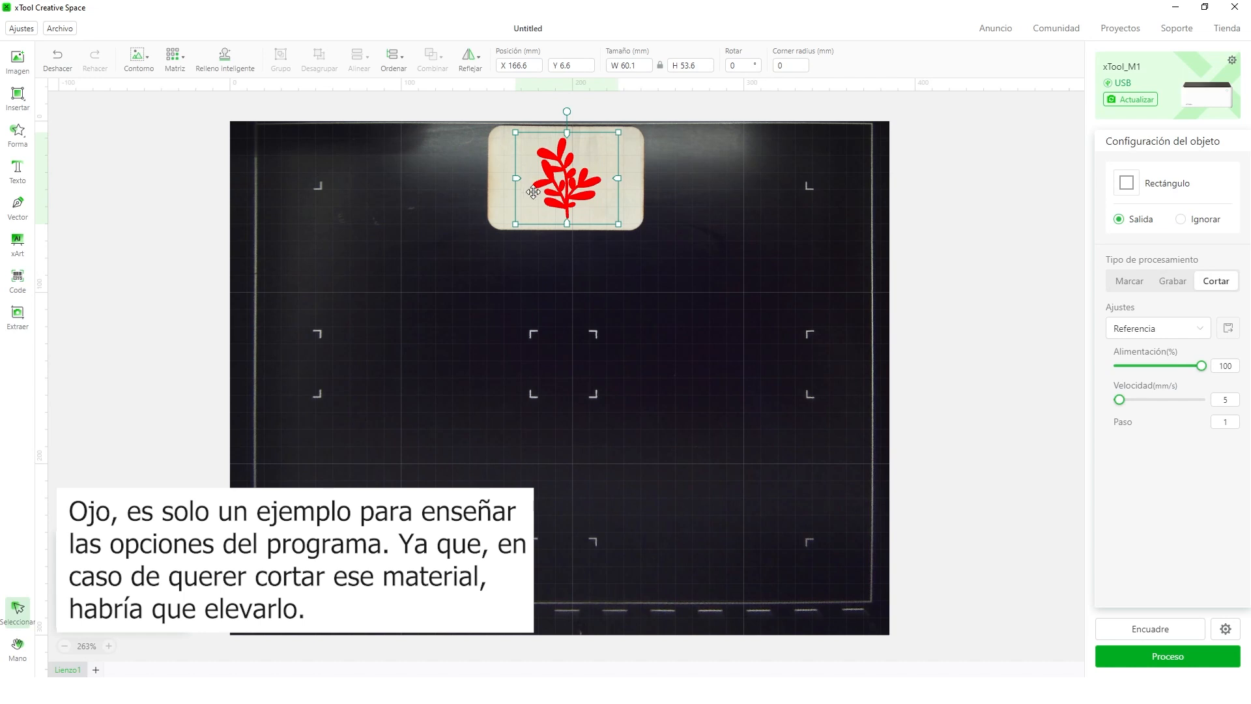
left_click(948, 310)
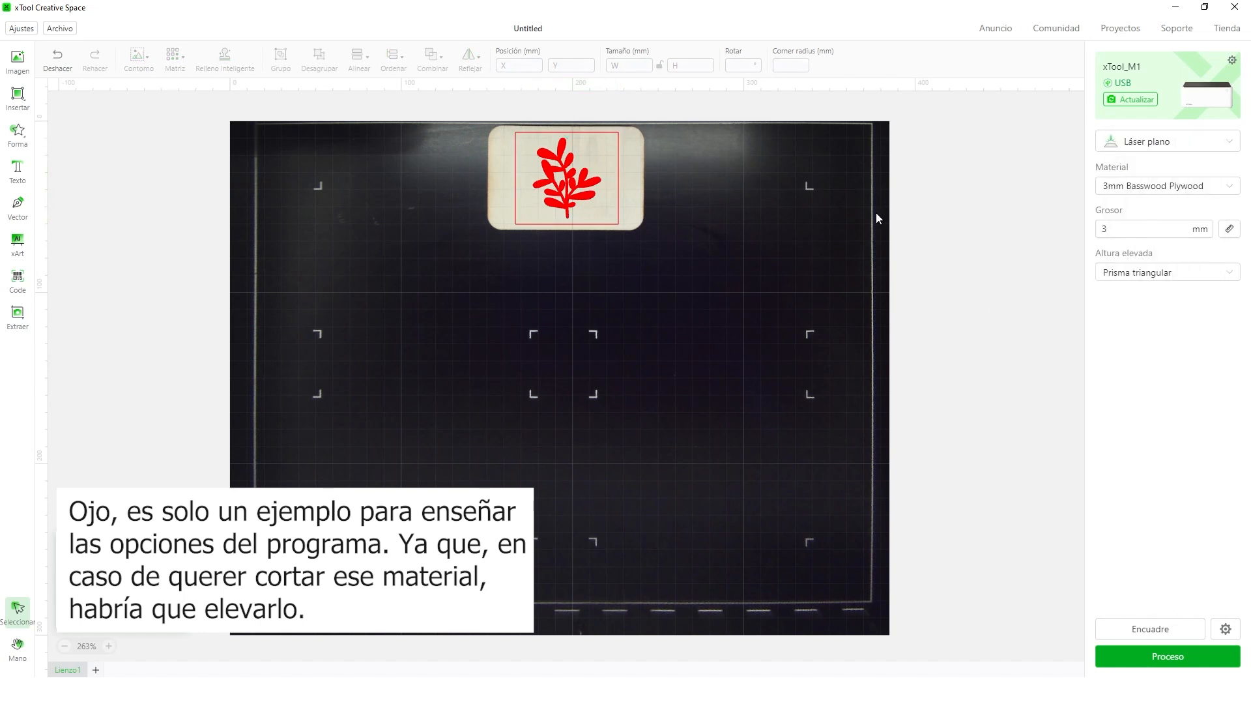
left_click(561, 179)
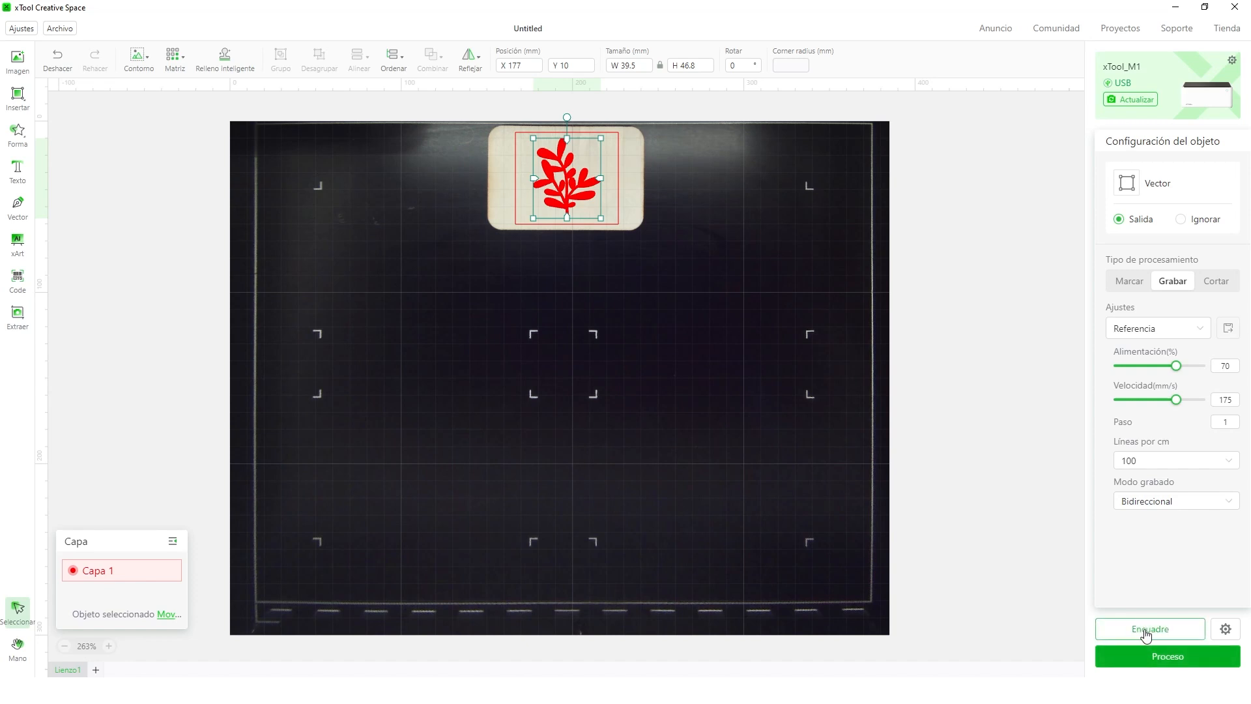
left_click(1034, 574)
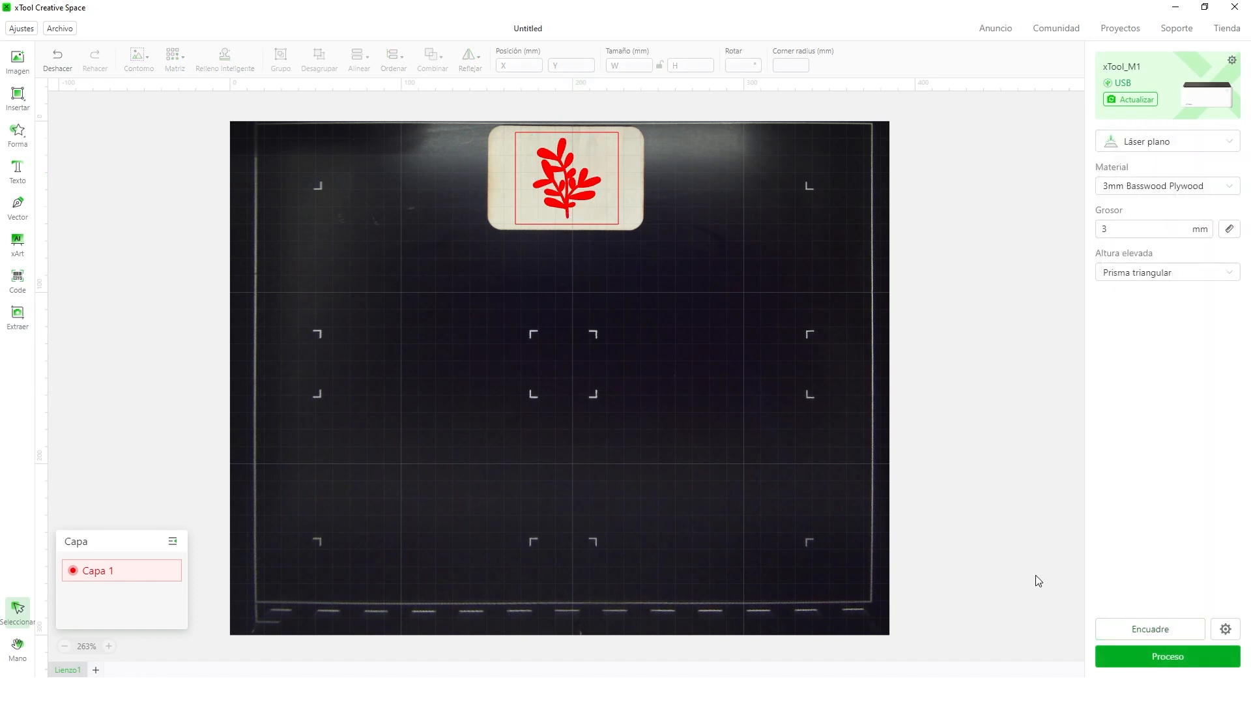
Run the Encuadre framing function for the design and finish it with Encuadre completo
left_click(1146, 629)
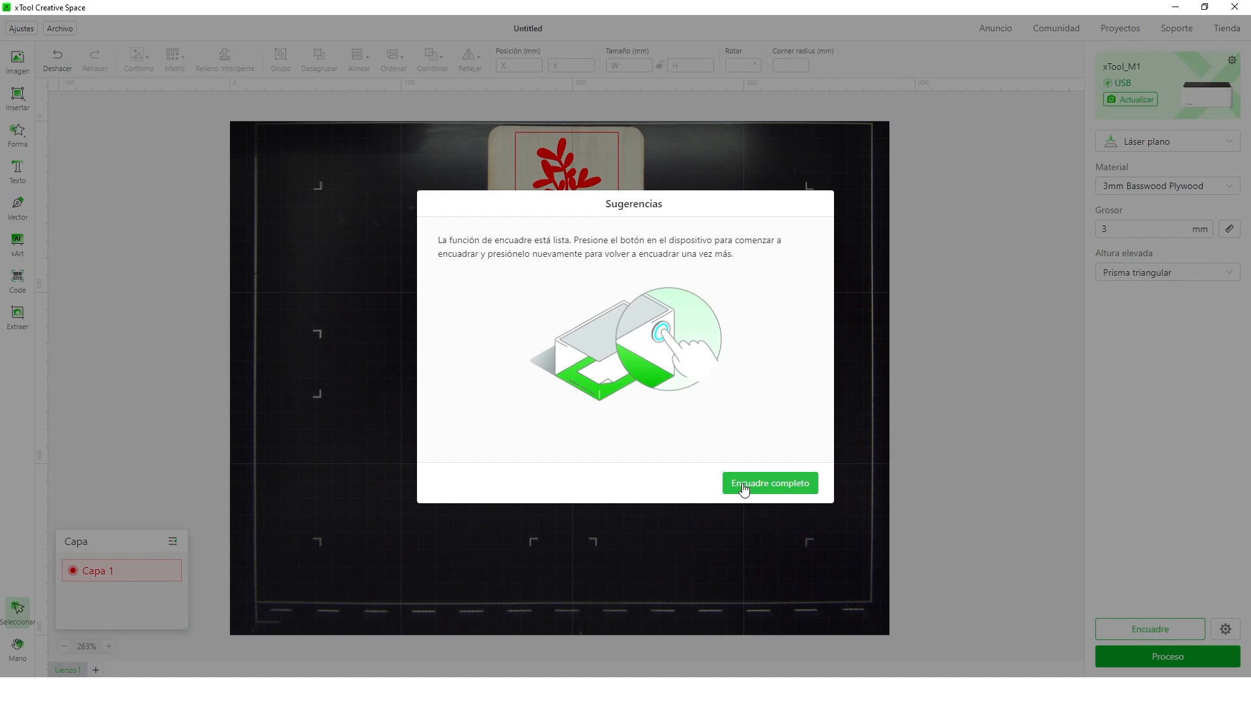
left_click(746, 487)
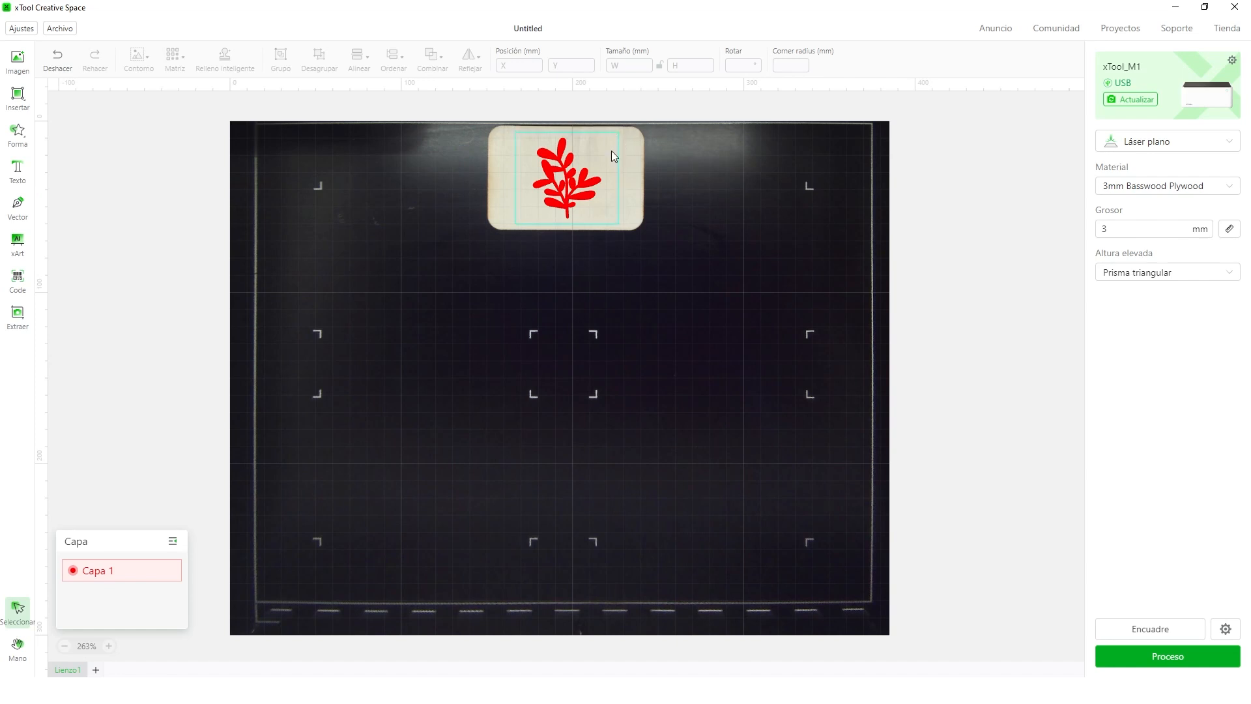
Generate the processing preview of the design and send the job to the machine
left_click(1151, 663)
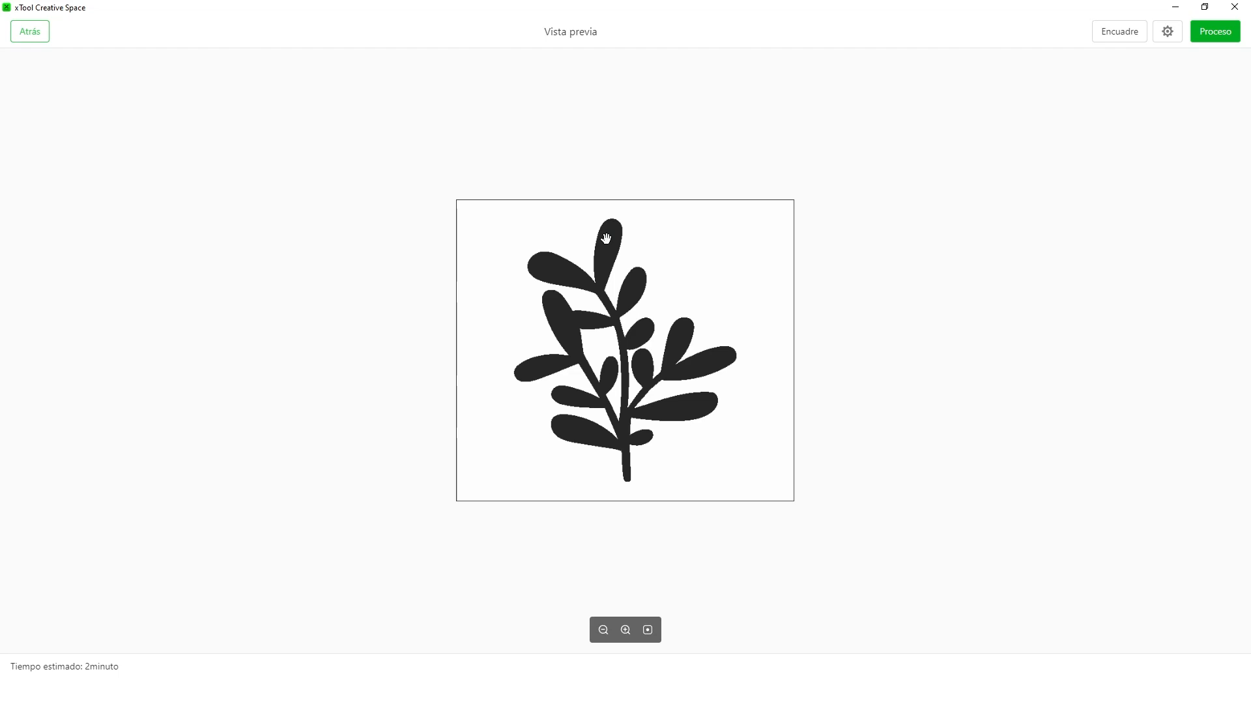
left_click(1215, 33)
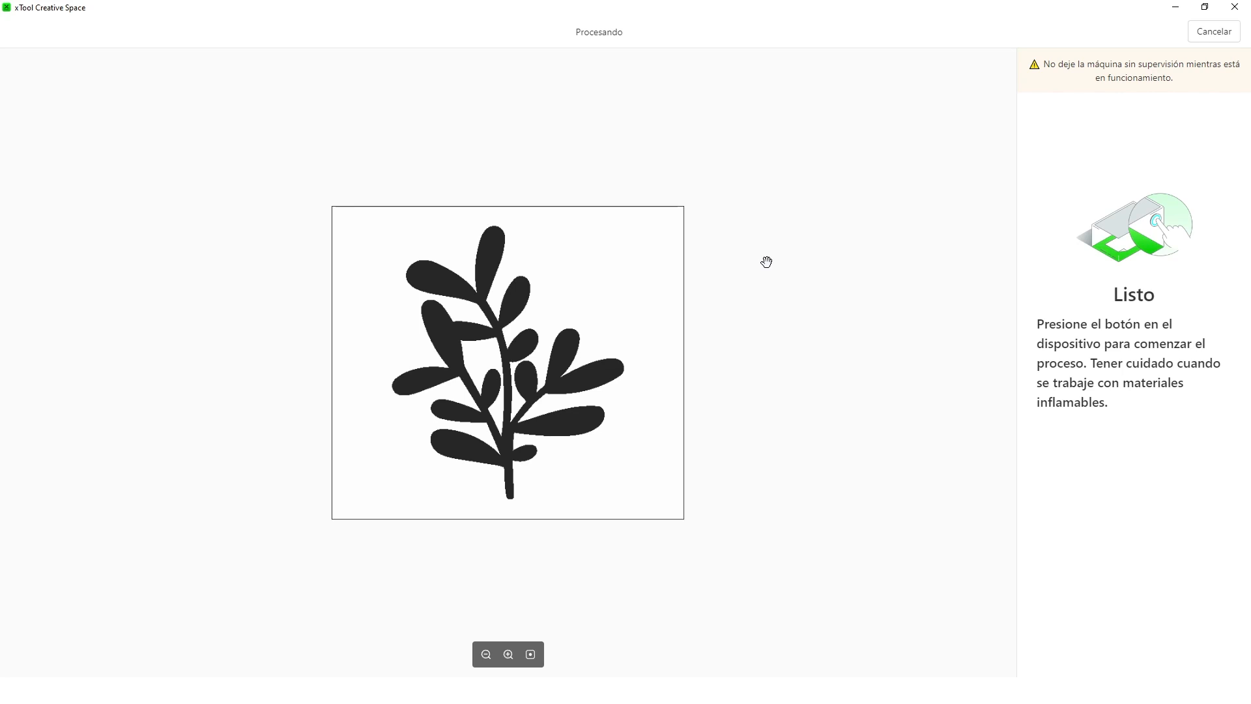
Cancel the processing task, confirm the cancellation, and return to the design canvas
left_click(1207, 36)
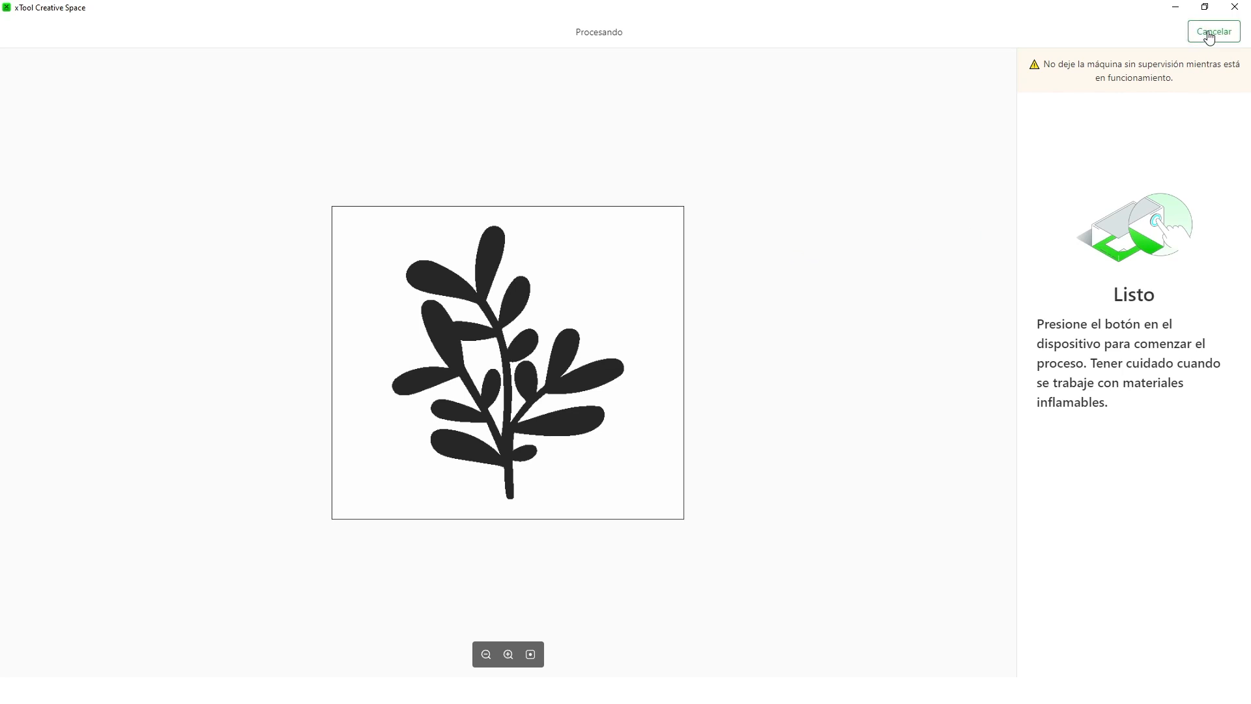
left_click(1210, 83)
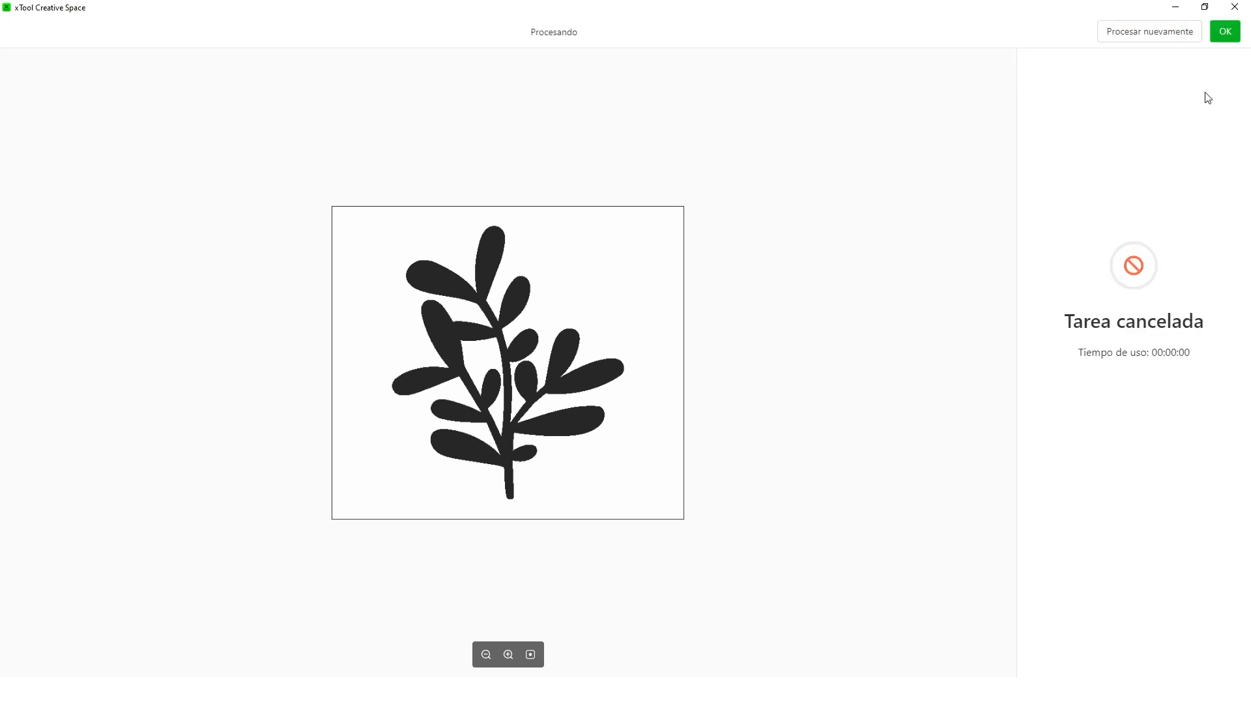
left_click(1225, 34)
left_click(1215, 30)
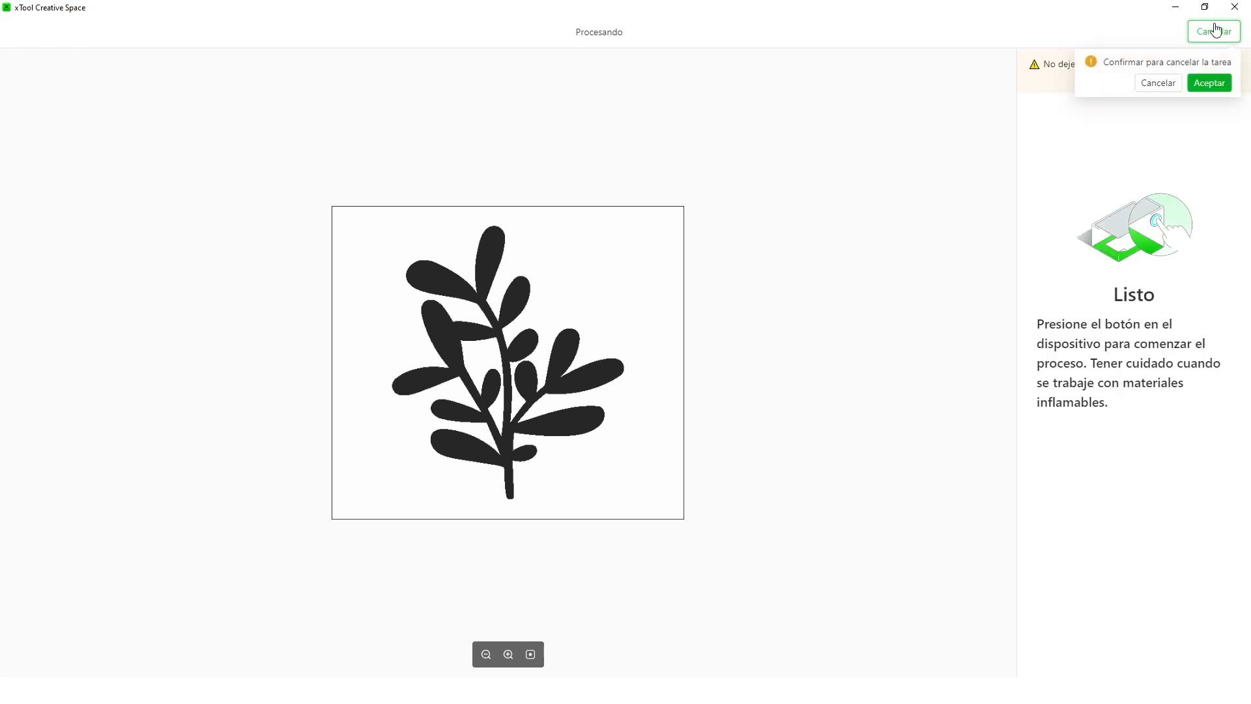
left_click(1213, 87)
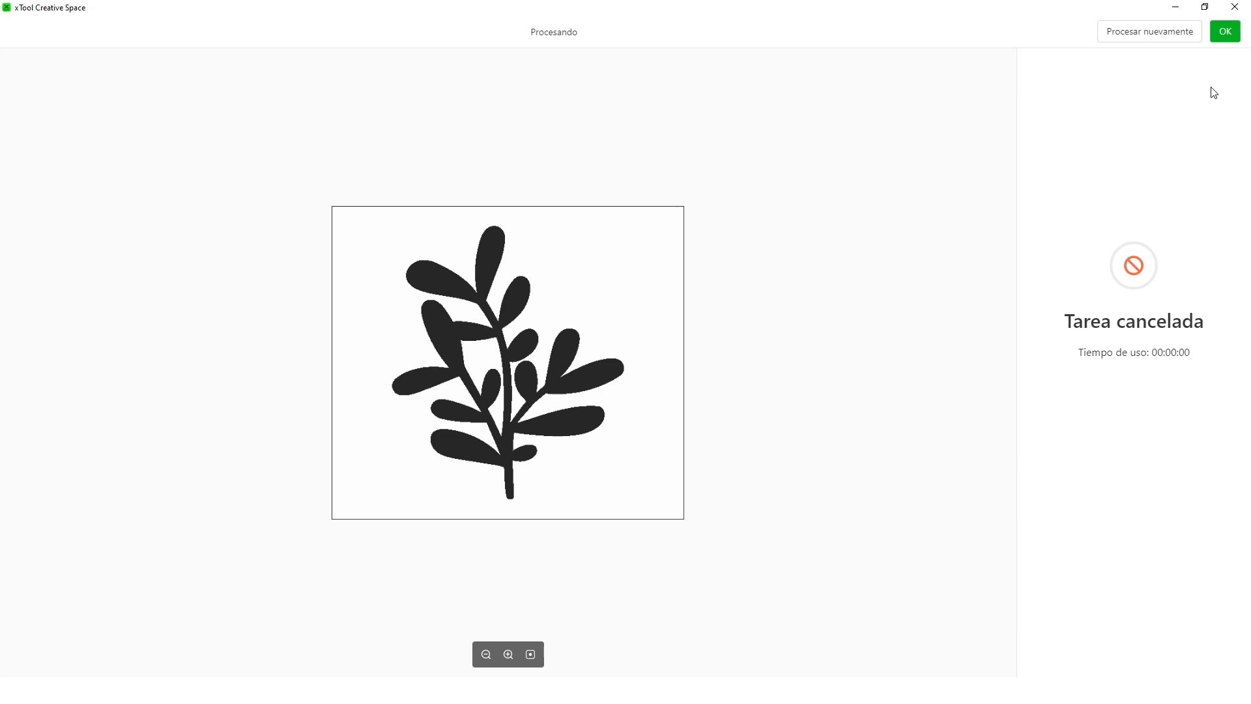
left_click(1225, 33)
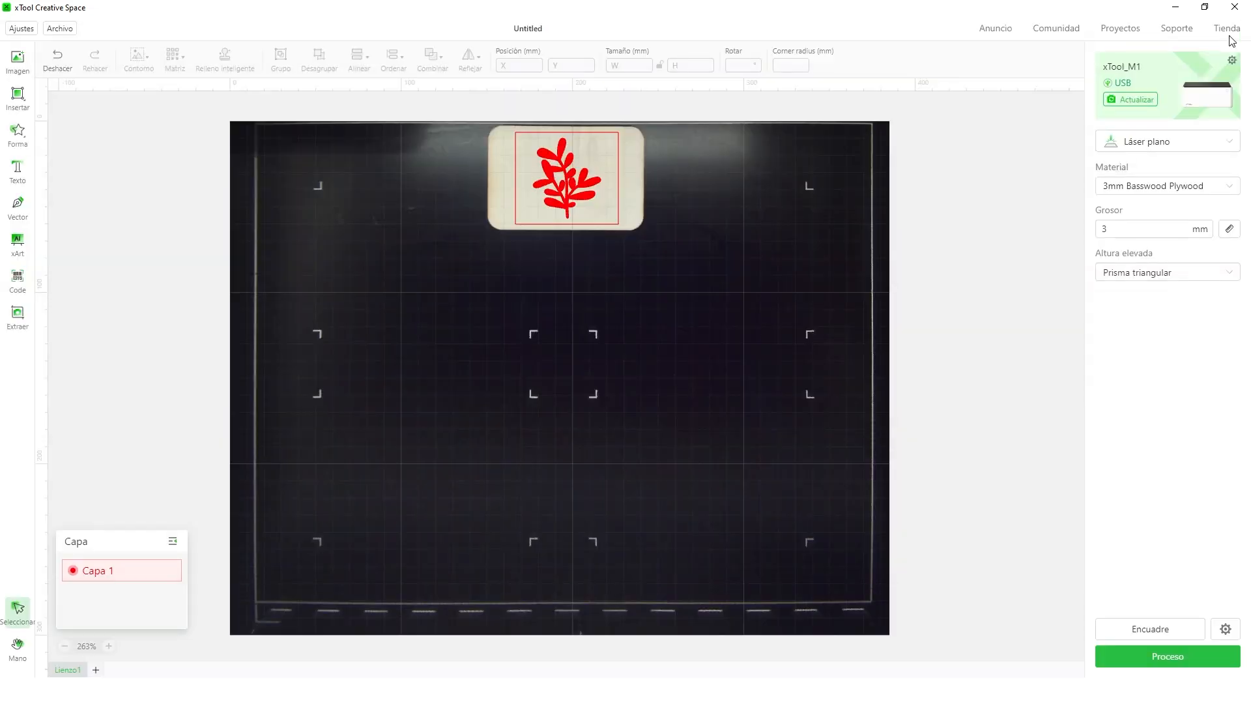